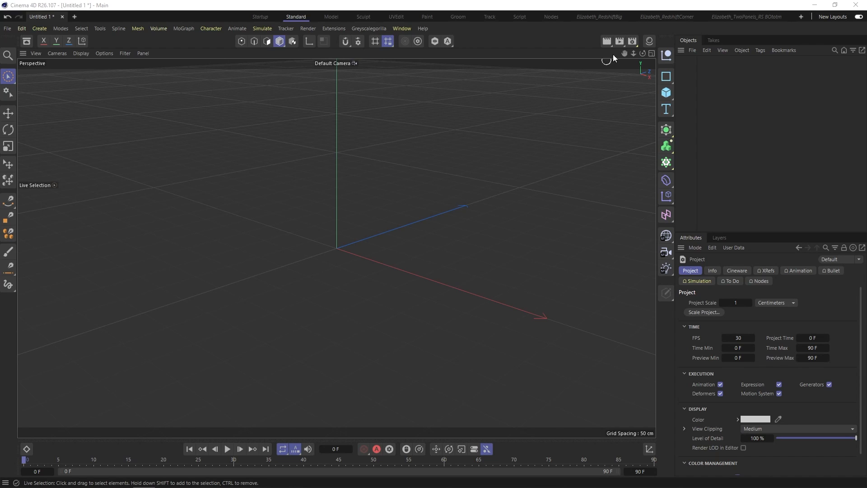
Open the render settings and set the renderer to Redshift.
click(632, 41)
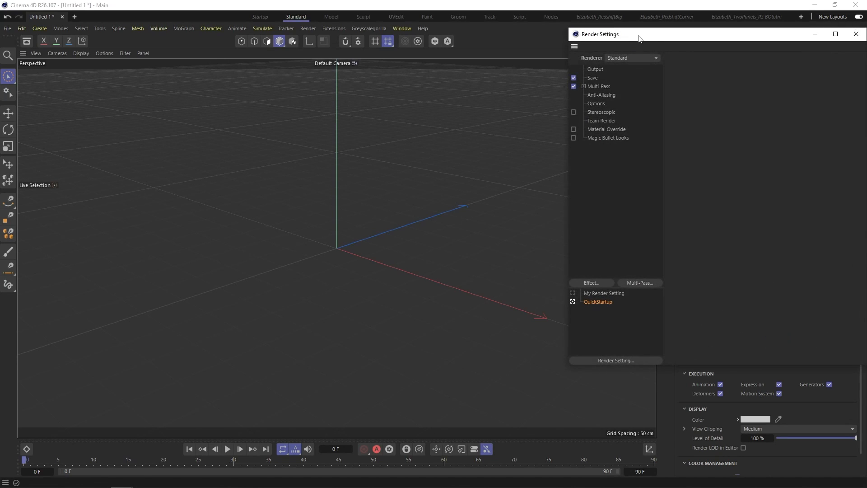
drag(638, 38, 293, 87)
click(283, 105)
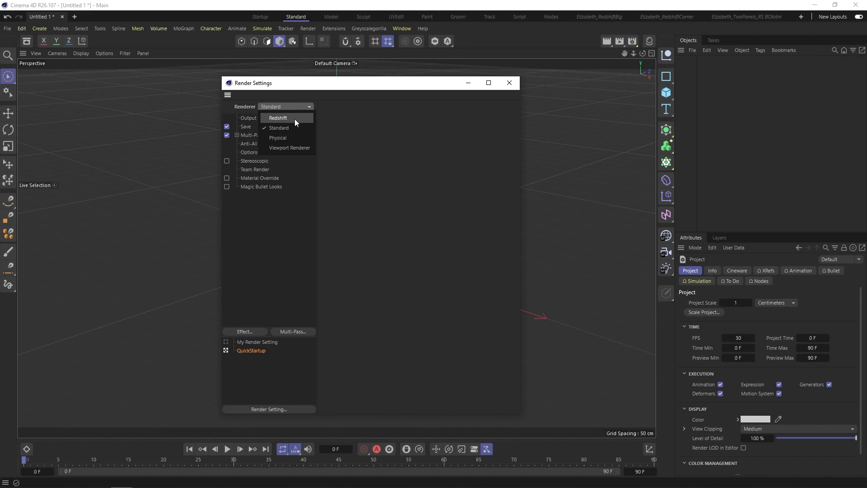
click(294, 119)
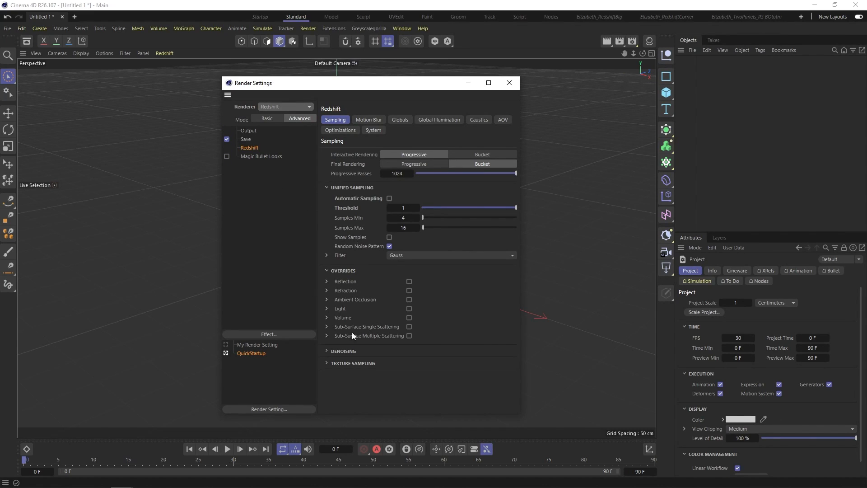
Compare the My Render Setting and QuickStartup presets, and examine QuickStartup's advanced Redshift settings from Motion Blur through System.
click(251, 344)
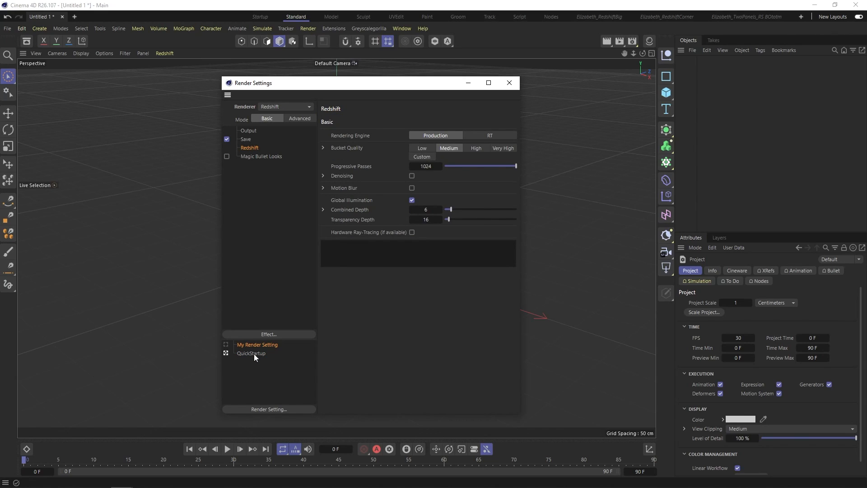
click(253, 353)
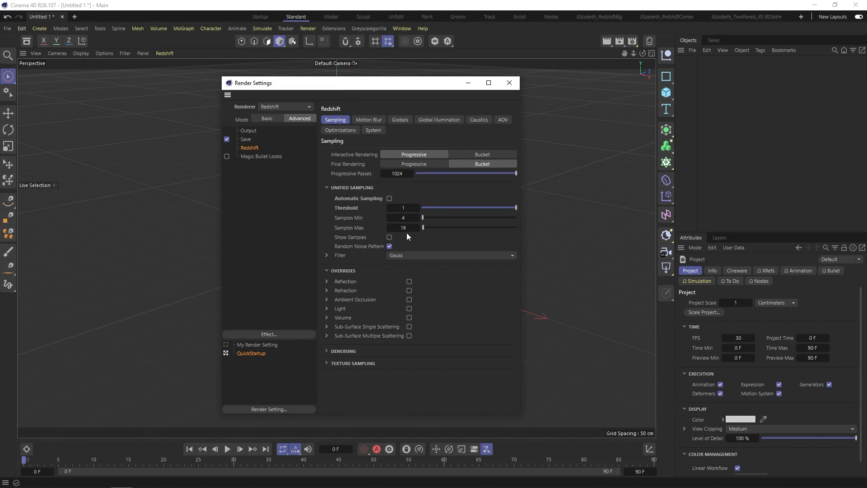
click(366, 121)
click(400, 120)
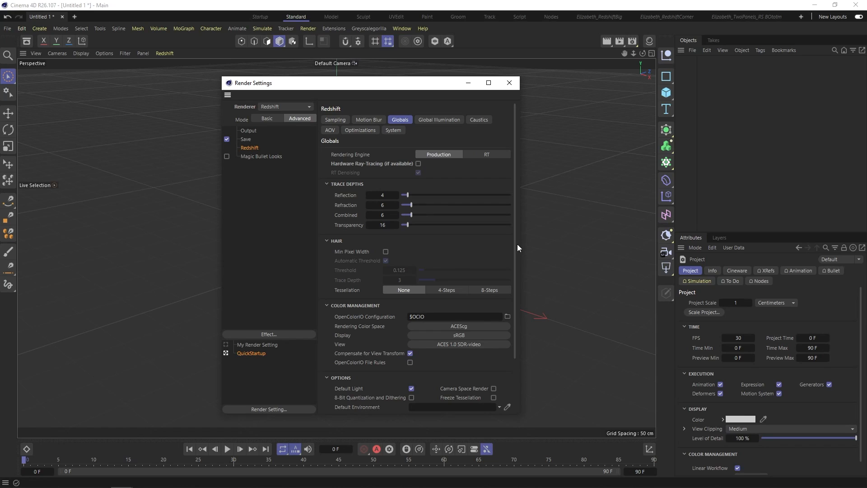
drag(518, 247, 630, 247)
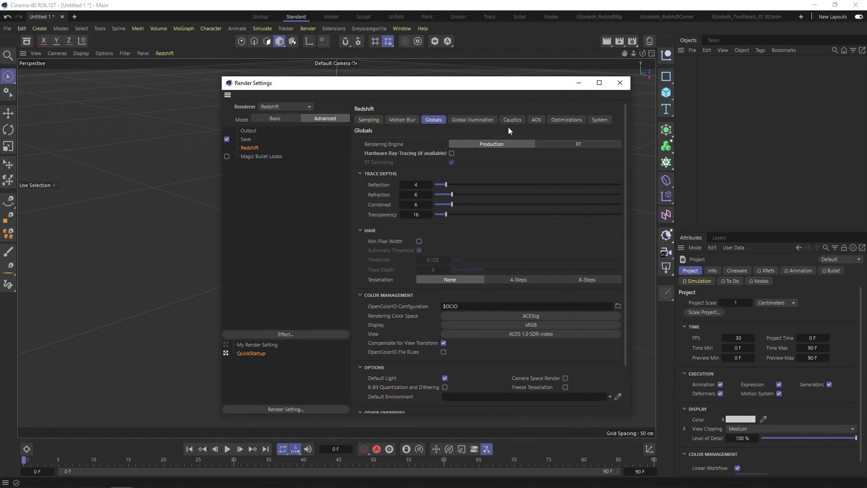
click(463, 120)
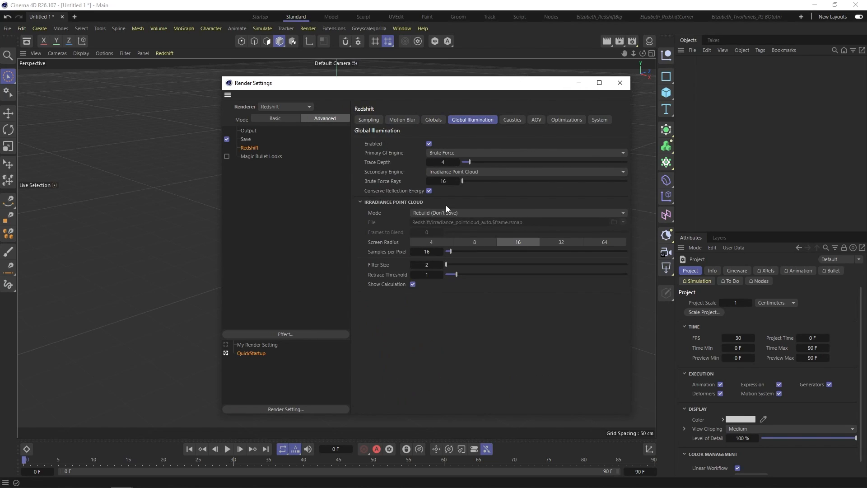
click(512, 120)
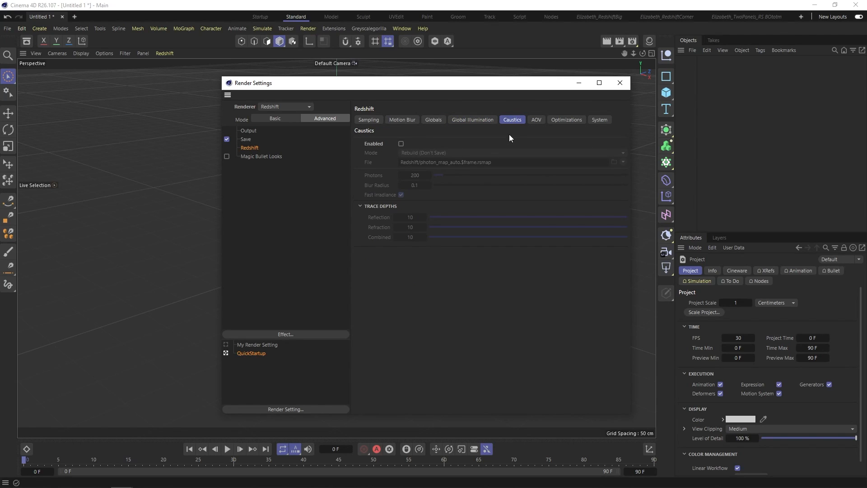
click(537, 120)
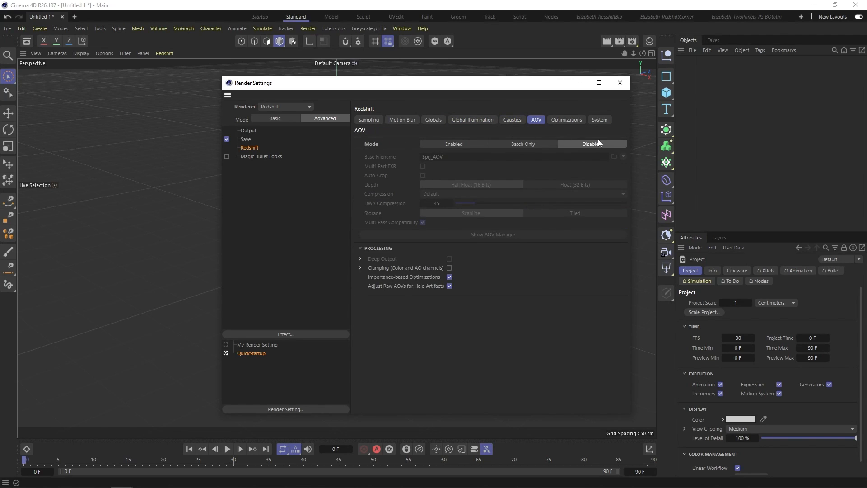
click(571, 120)
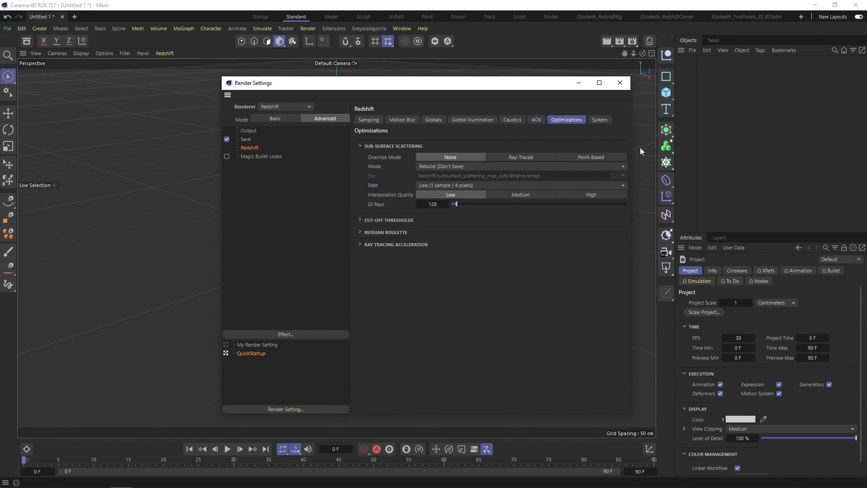
click(597, 120)
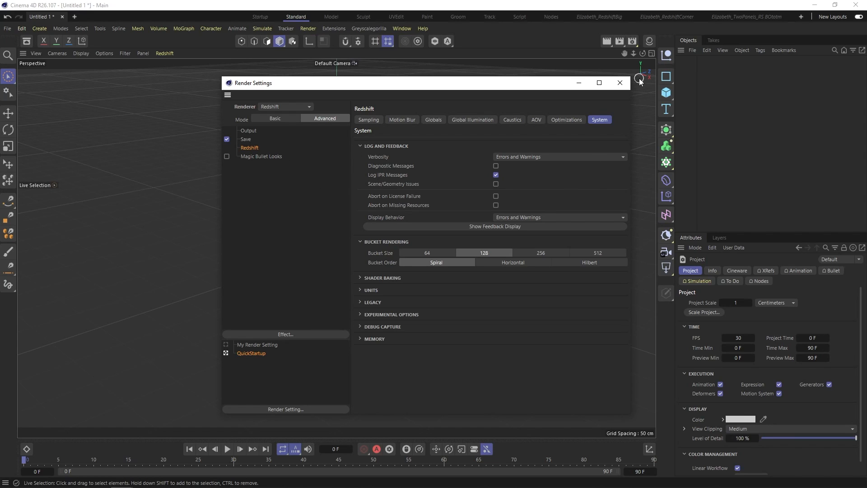
click(619, 82)
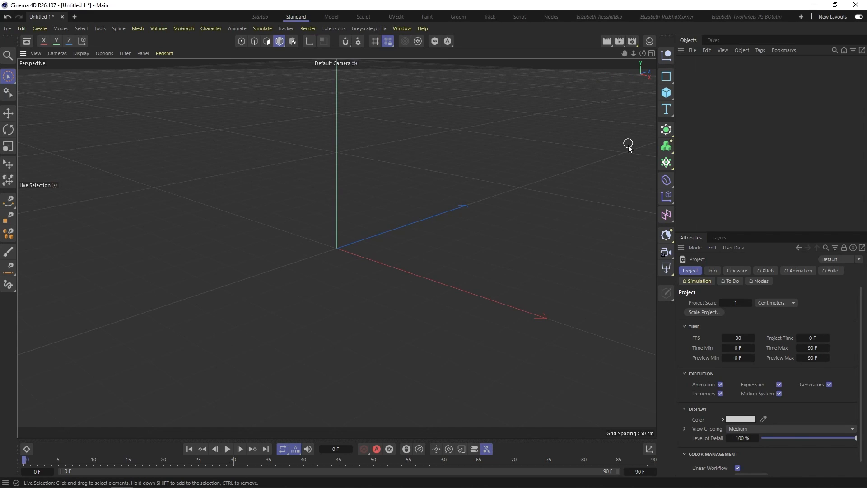
Create three null objects and rename the lowest one in the object list STAGE.
click(666, 56)
click(666, 56)
click(666, 57)
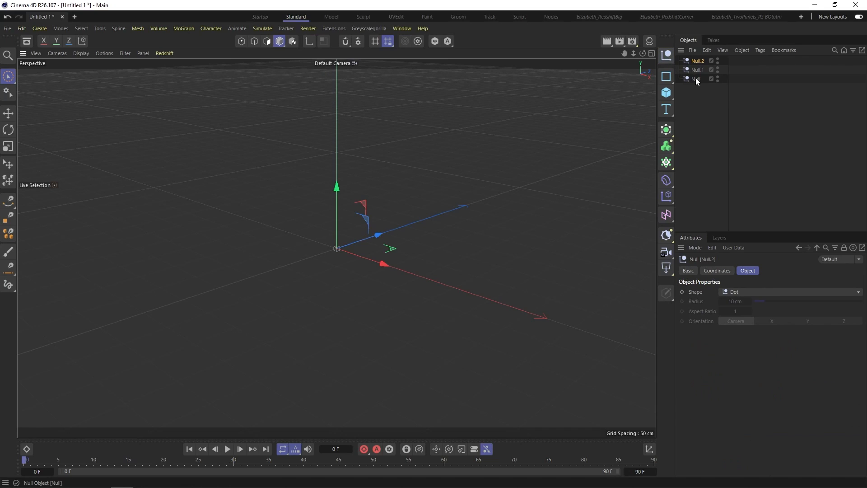
double_click(695, 79)
text(STAGE)
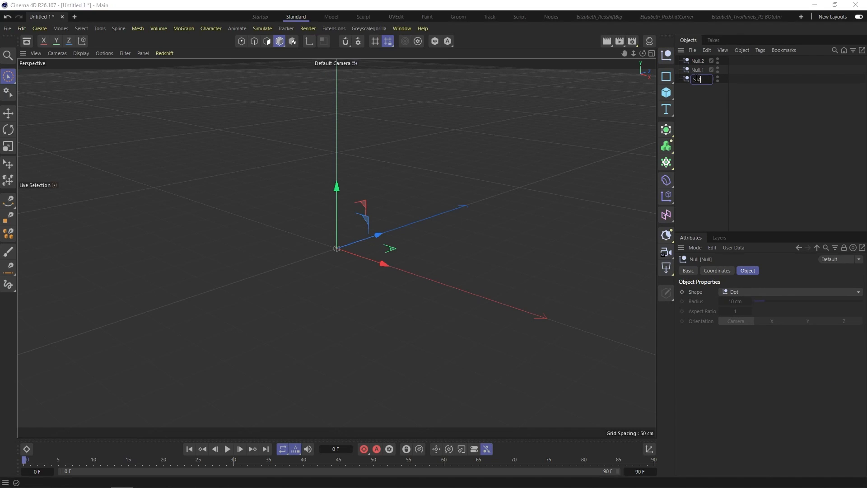
click(710, 97)
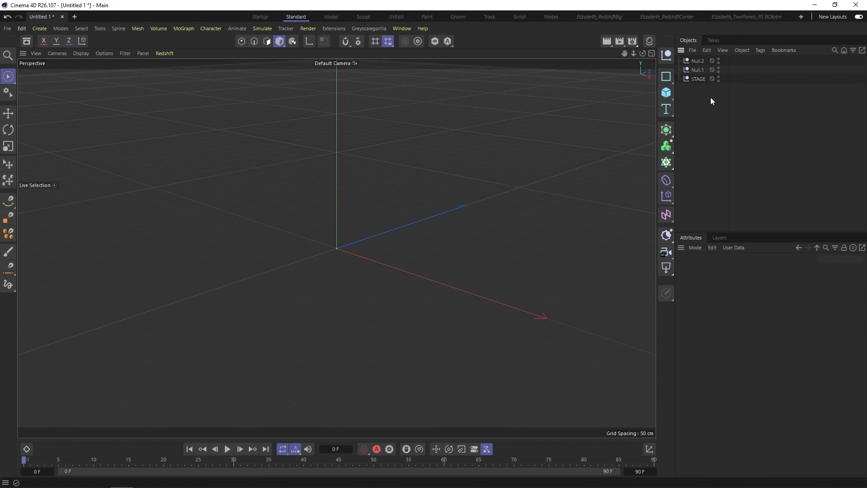
Rename the middle null, Null.1, as LIGHTS CAM.
click(699, 69)
double_click(699, 70)
text(LIGHT)
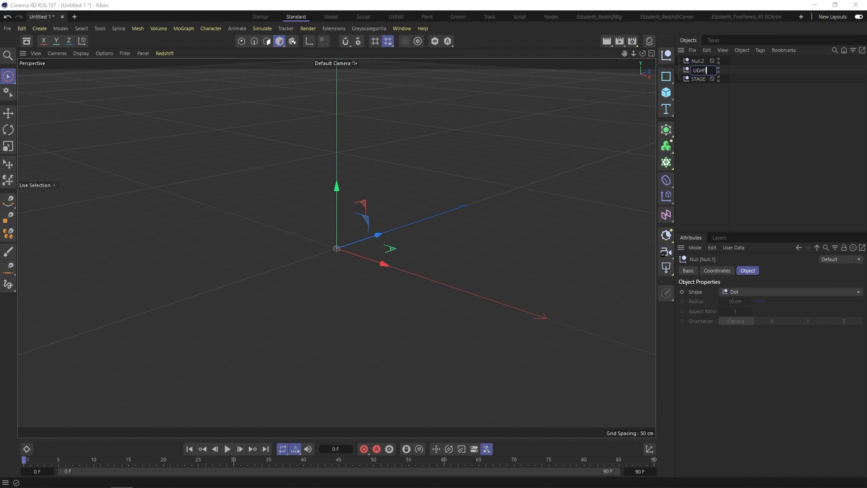
text(S CAM)
key(Return)
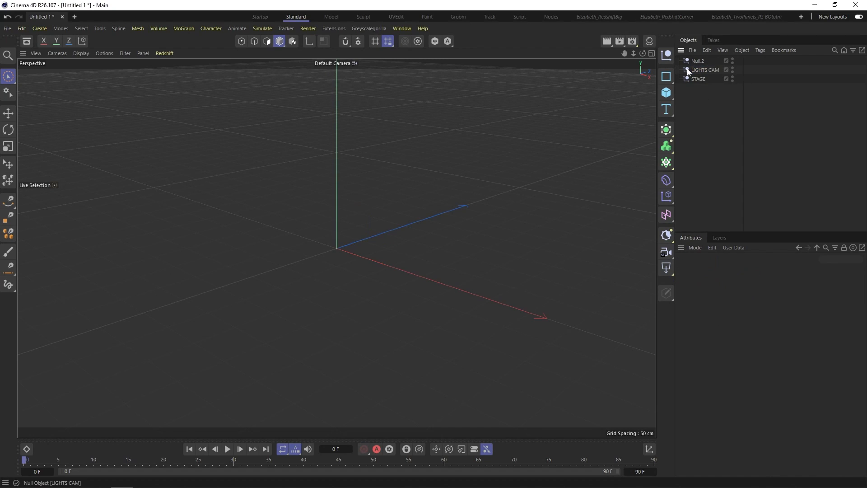
Rename the remaining null, Null.2, as OBJECT.
click(696, 60)
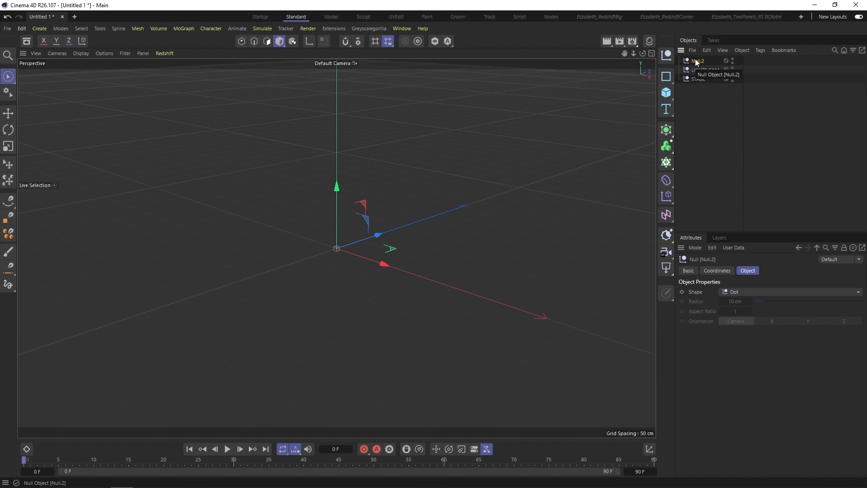
double_click(697, 61)
text(OBJECT)
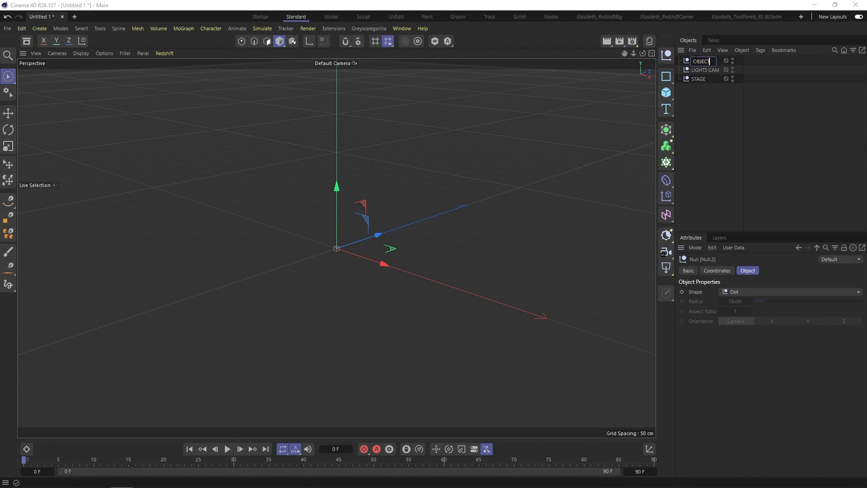
click(707, 148)
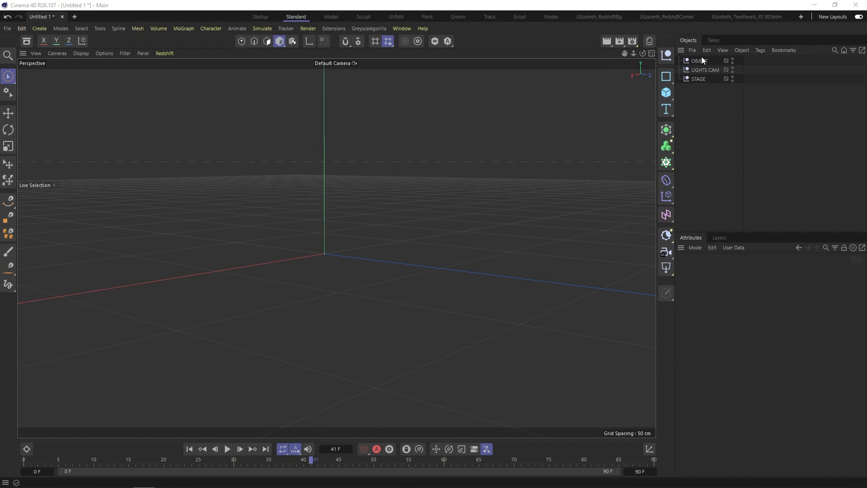
Add a particle Emitter to the scene and make it a child of the OBJECT null.
click(700, 60)
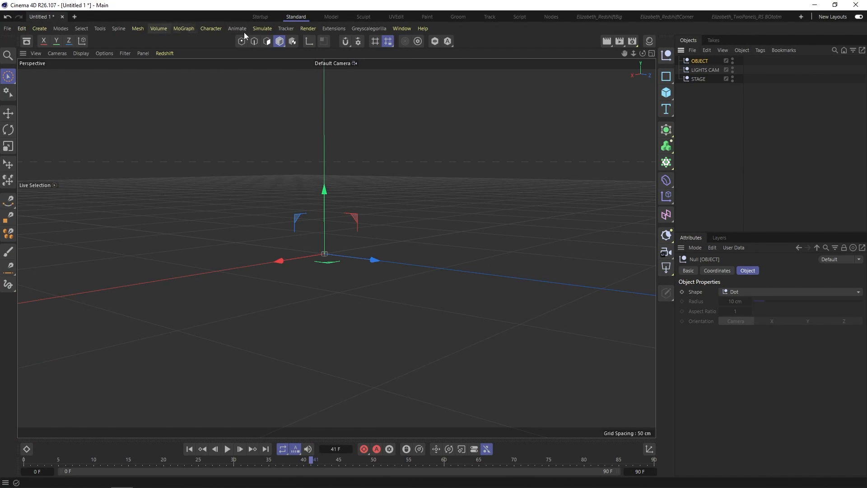
click(260, 30)
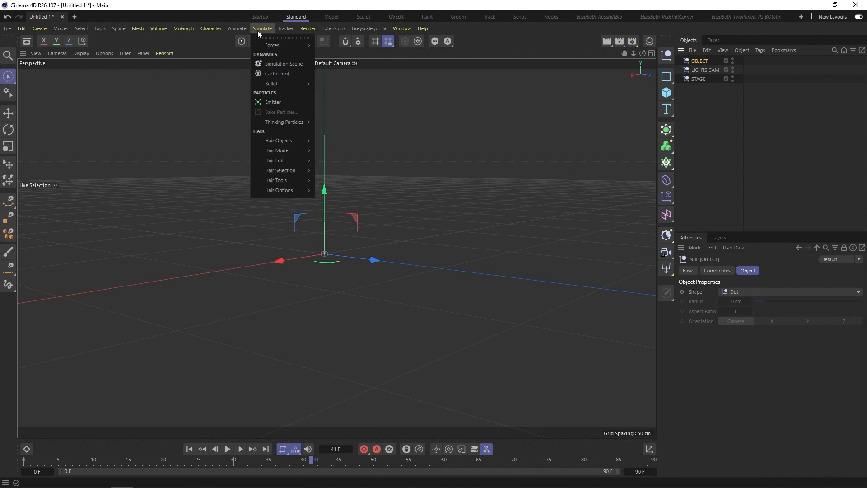
click(285, 103)
drag(699, 71, 698, 70)
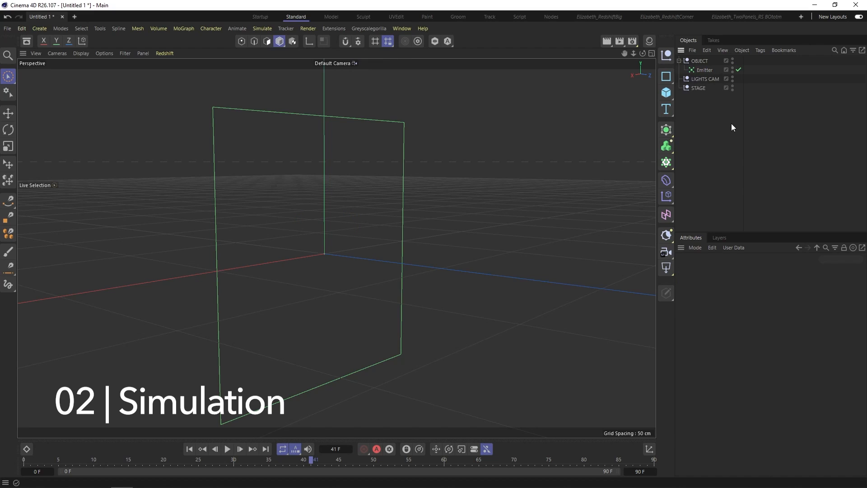
Search the Commander for "emit" to locate the emitter command.
key(shift+c)
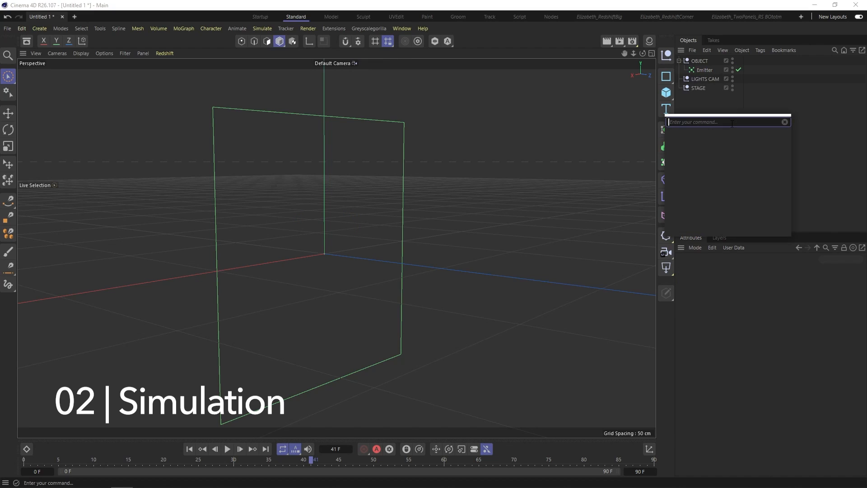
text(emit)
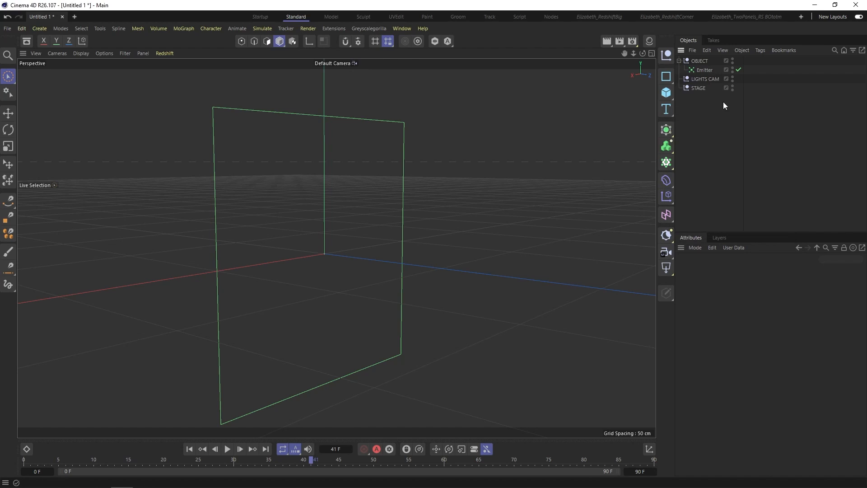
Set the Emitter's X-Size to 2 cm.
click(699, 69)
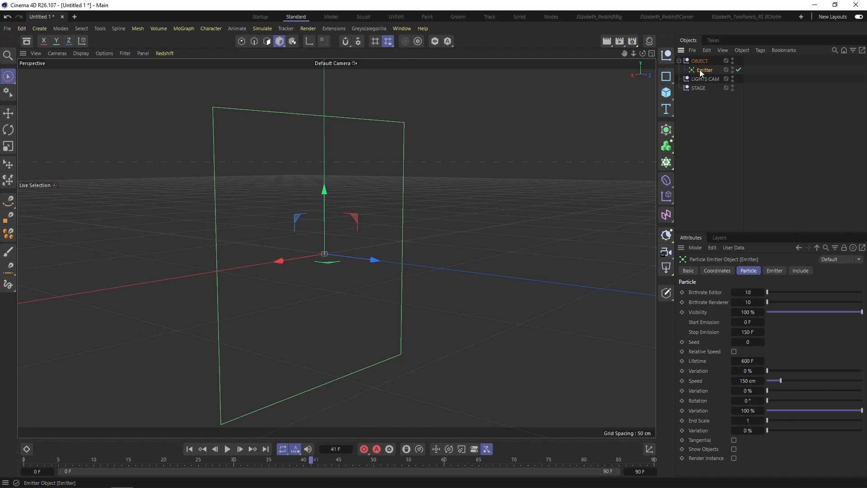
click(774, 270)
double_click(744, 302)
text(2)
key(Return)
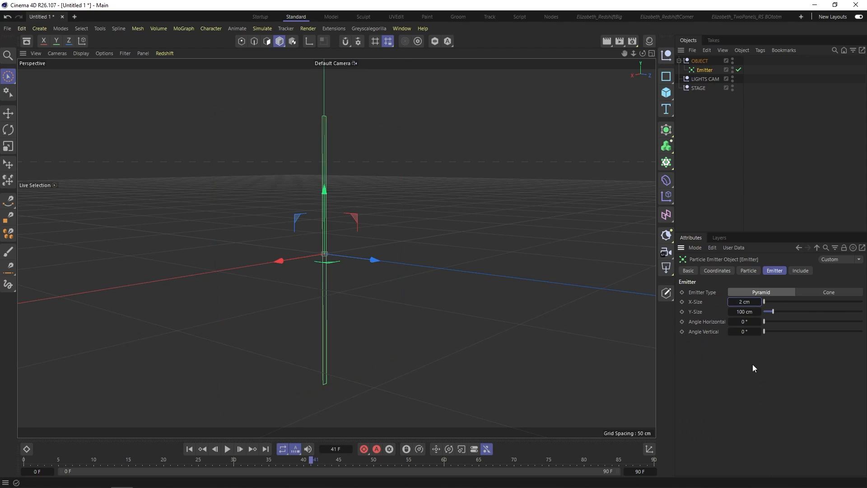
Set the Emitter's Birthrate Editor and Birthrate Renderer to 10000 each.
click(744, 270)
double_click(754, 291)
text(10000)
double_click(756, 301)
text(00)
drag(756, 300, 726, 294)
text(10000)
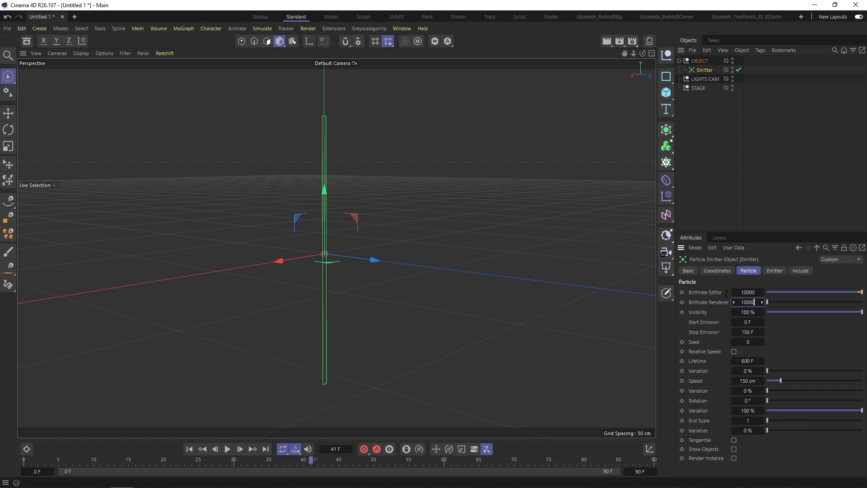
key(Return)
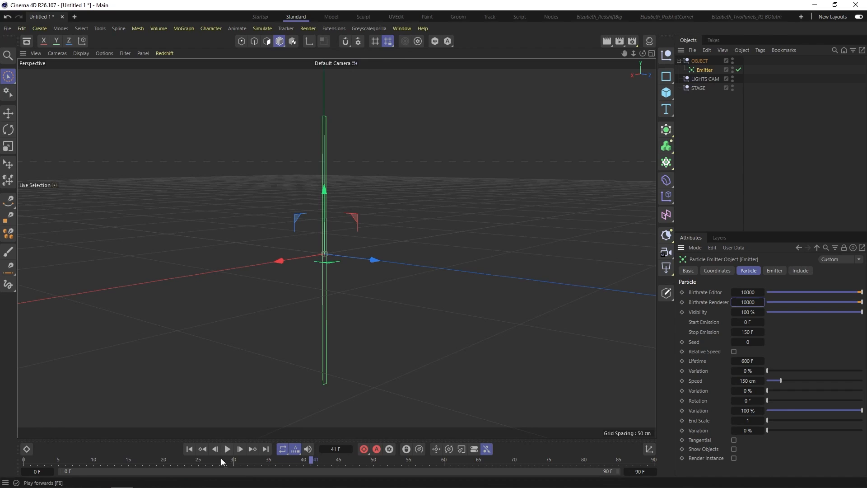
Play the simulation briefly from the first frame to preview the emitted particles.
click(188, 448)
click(227, 449)
click(227, 449)
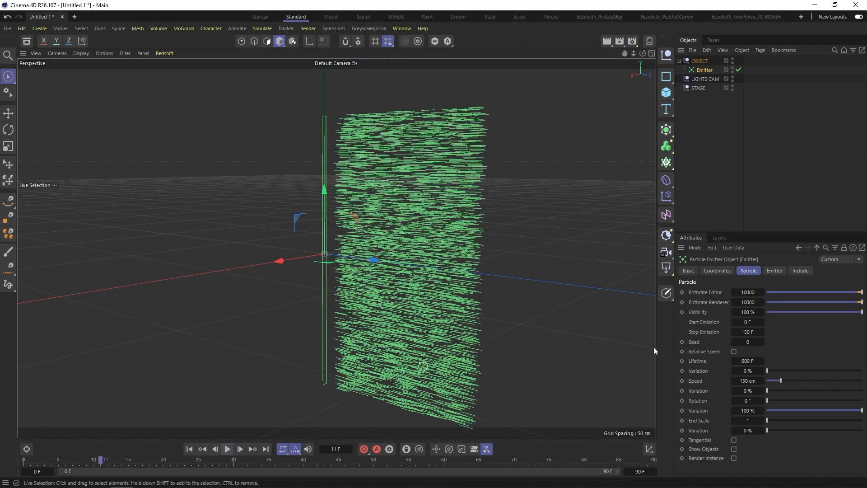
Set the Emitter's Stop Emission to 1 F and its particle Speed to 20 cm.
double_click(748, 332)
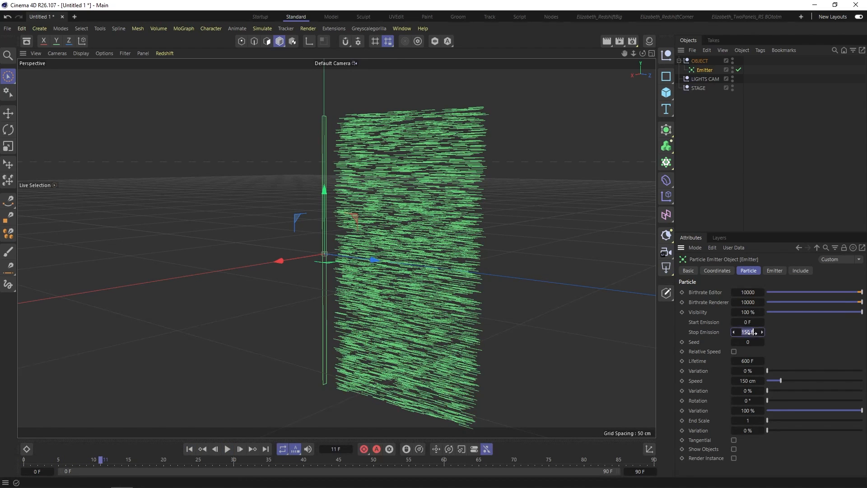
text(1)
key(Return)
double_click(748, 381)
text(1)
key(Return)
Replay the simulation from the start to check the changed emission stop and speed, and deselect the Emitter.
click(190, 449)
click(228, 448)
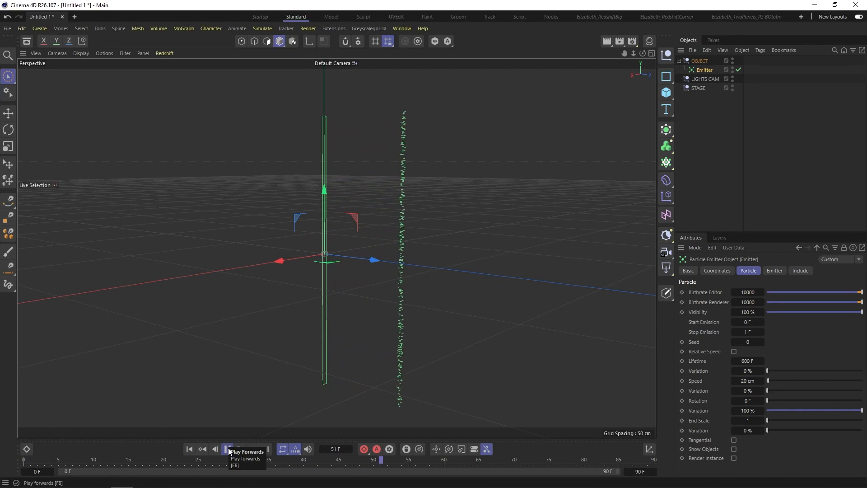
click(228, 449)
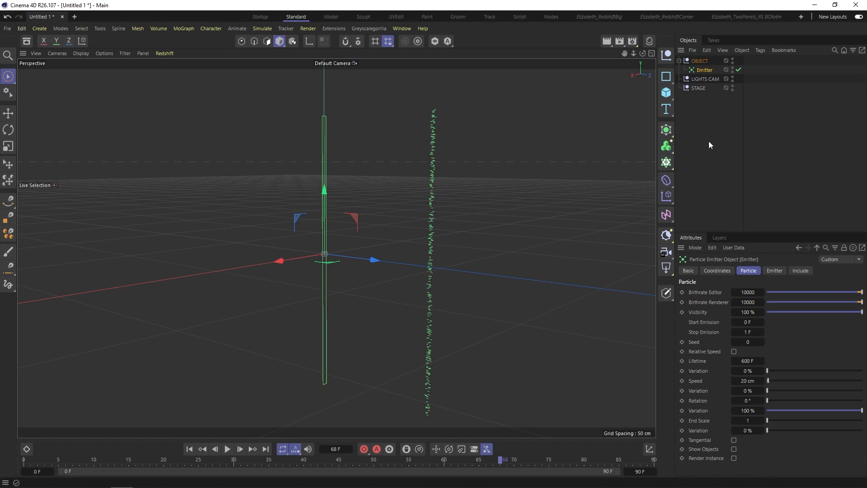
click(704, 183)
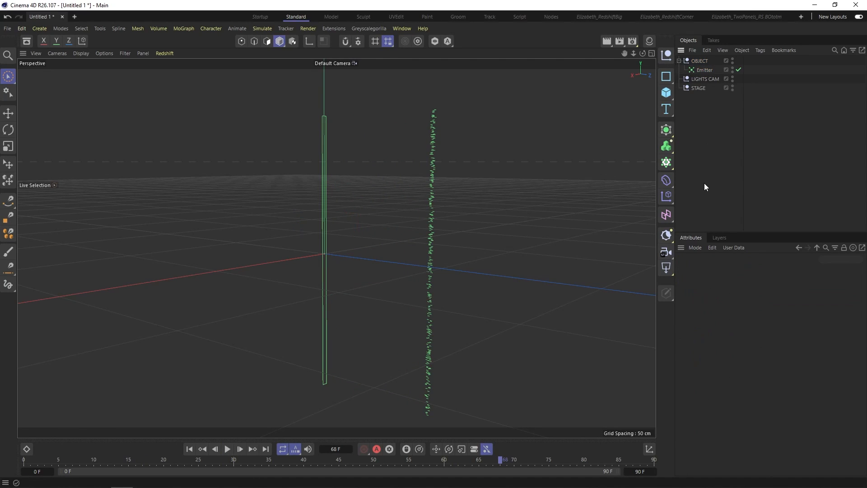
Find the Tracer command by name and add a Tracer object to the OBJECT group.
key(shift+c)
text(trc)
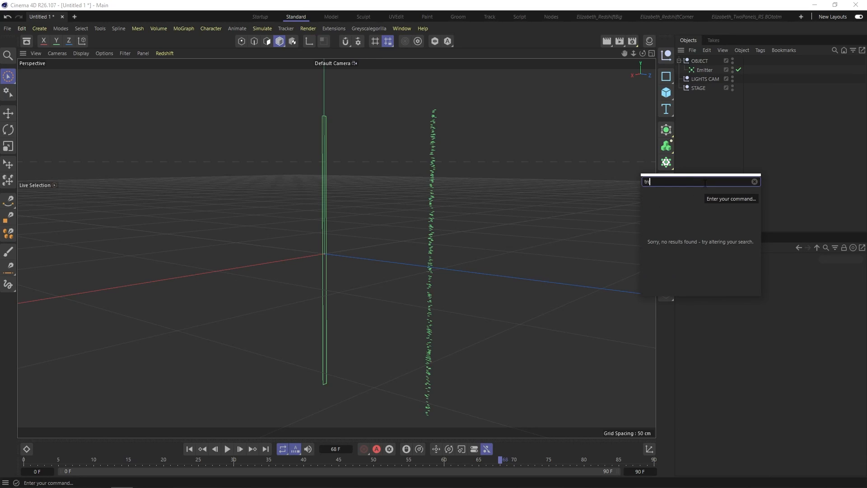
key(BackSpace)
text(ac)
click(684, 190)
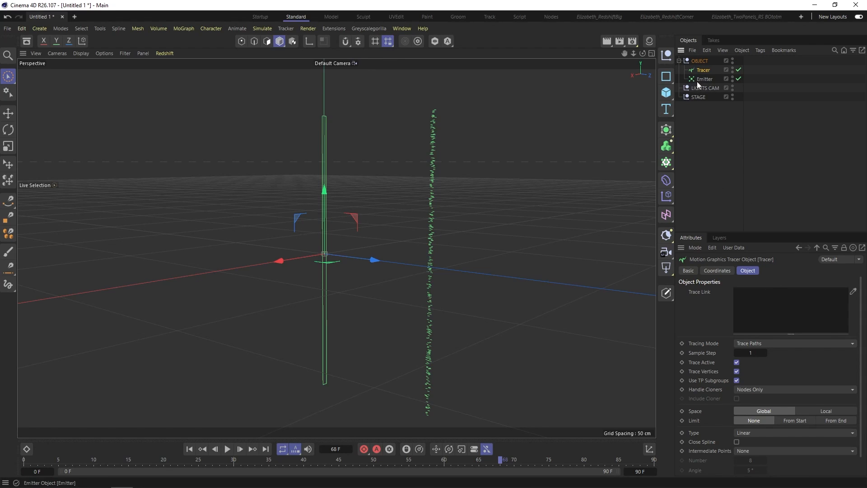
Assign the Emitter as the Tracer's Trace Link and play the simulation from the first frame.
drag(745, 291, 746, 291)
click(702, 78)
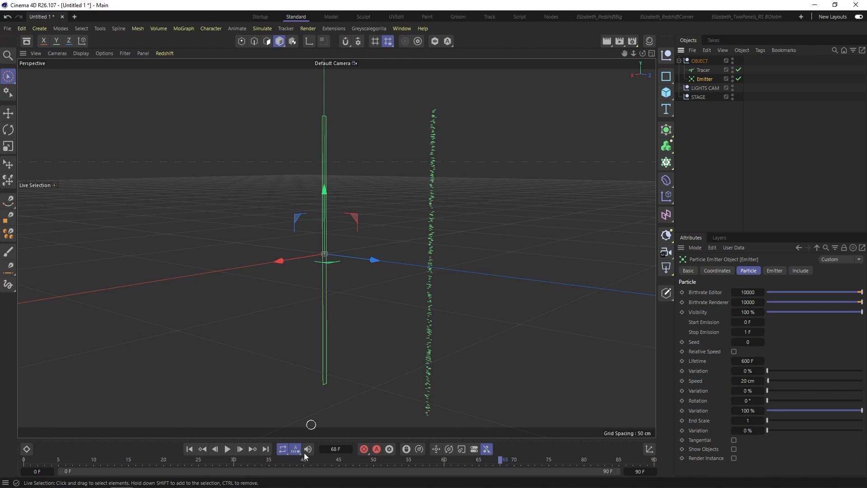
click(189, 449)
click(227, 449)
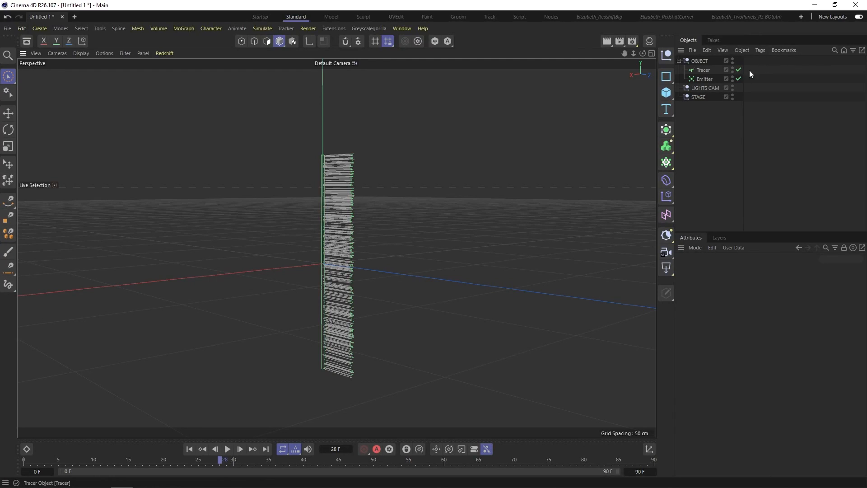
Add a Turbulence force and place it inside the OBJECT null above the Tracer.
click(703, 62)
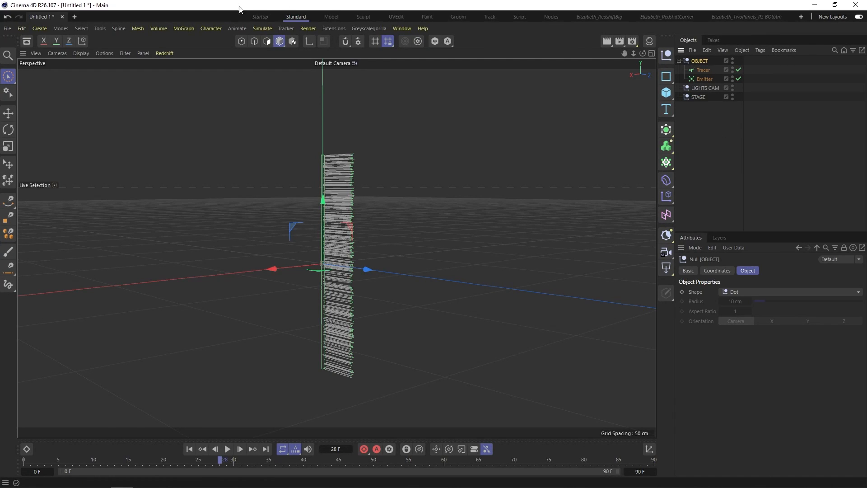
click(262, 29)
mouse_move(275, 48)
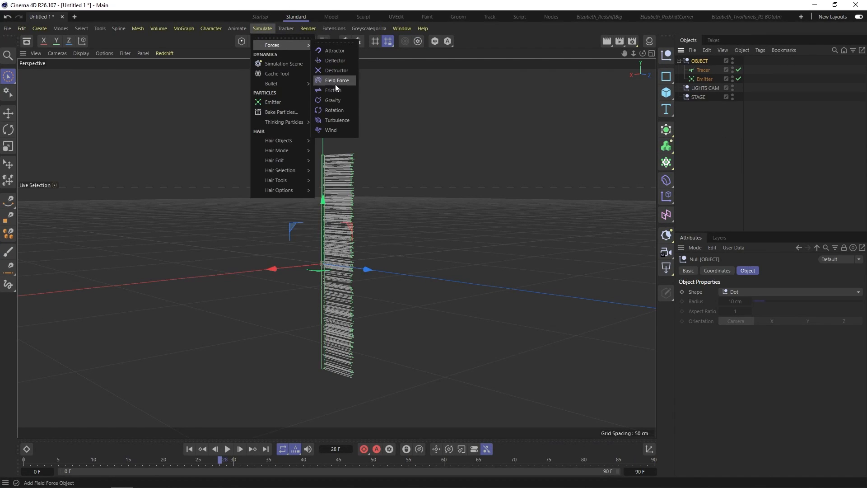
click(336, 120)
click(716, 143)
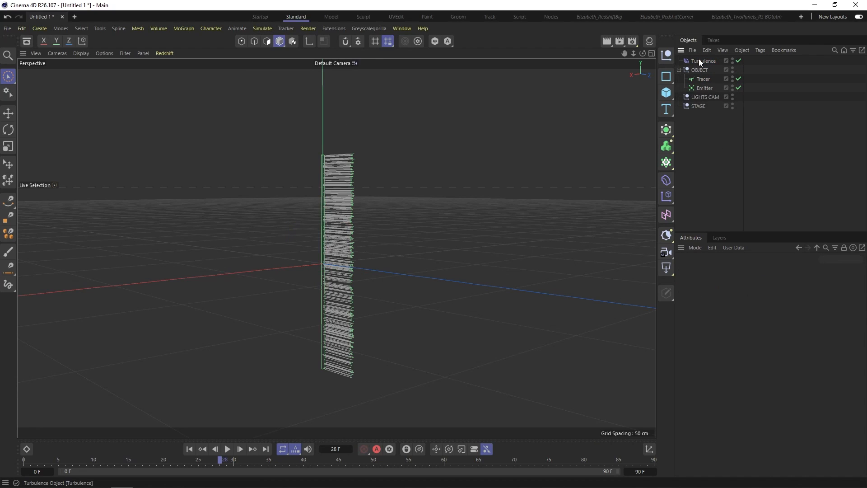
drag(699, 71, 701, 73)
Replay the simulation from the first frame to examine how Turbulence affects the traced particle paths.
click(189, 448)
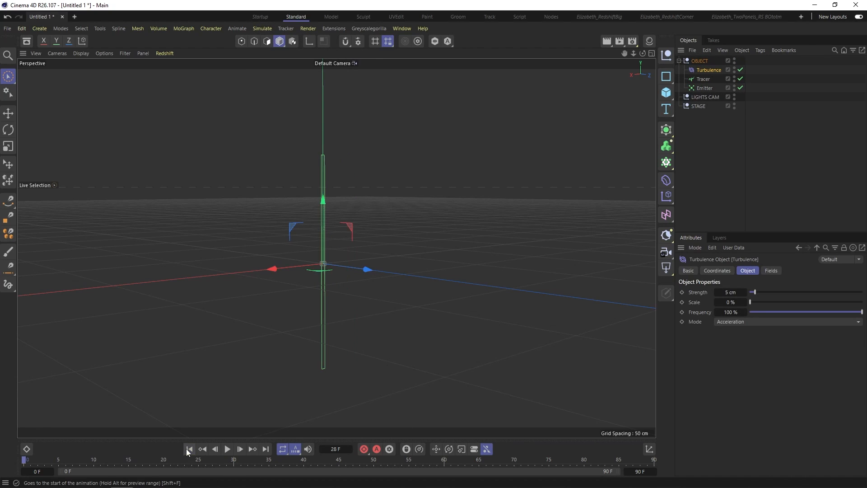
click(227, 449)
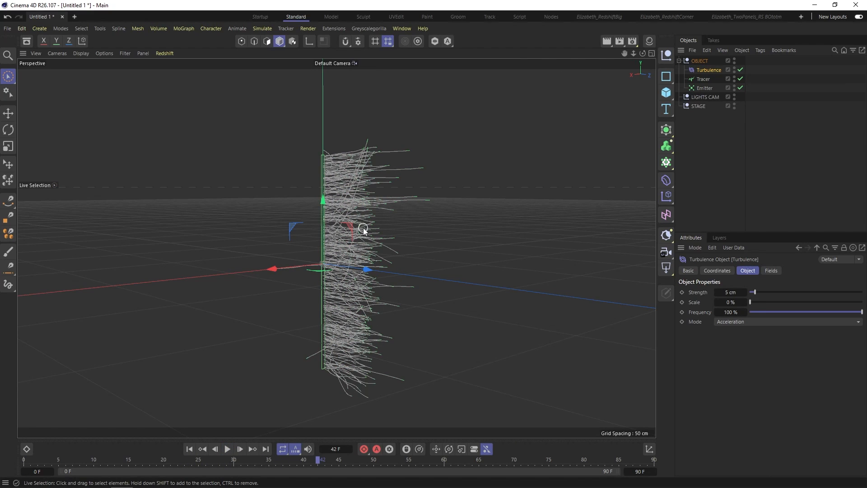
mouse_move(634, 53)
mouse_down()
mouse_move(649, 54)
mouse_move(633, 54)
mouse_up()
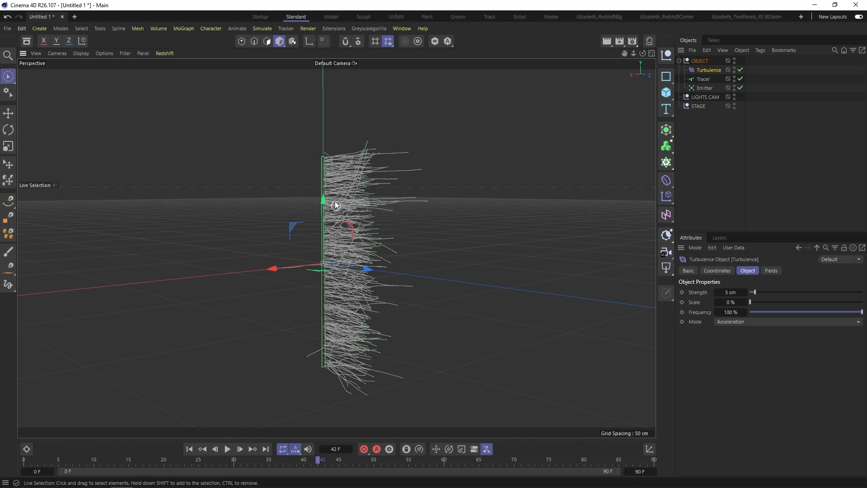
Set the Turbulence Scale to 20 %, then replay the simulation from the start and stop at frame 54.
click(730, 301)
text(20)
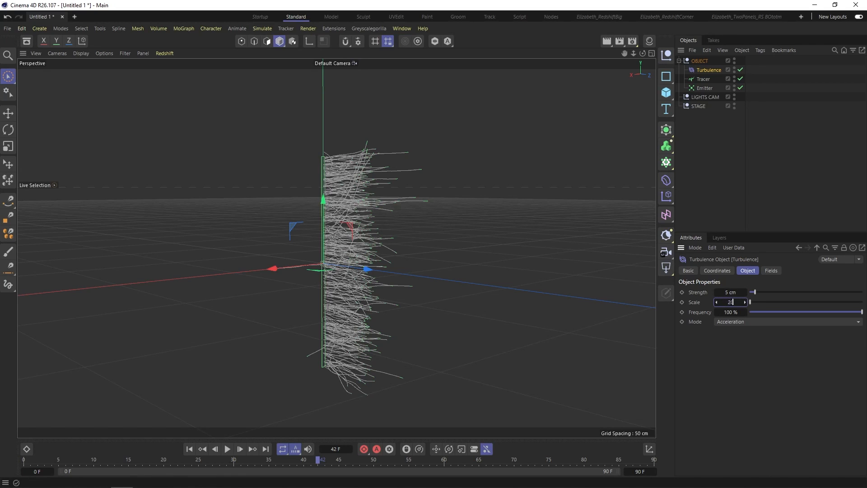
key(Return)
click(189, 449)
click(227, 449)
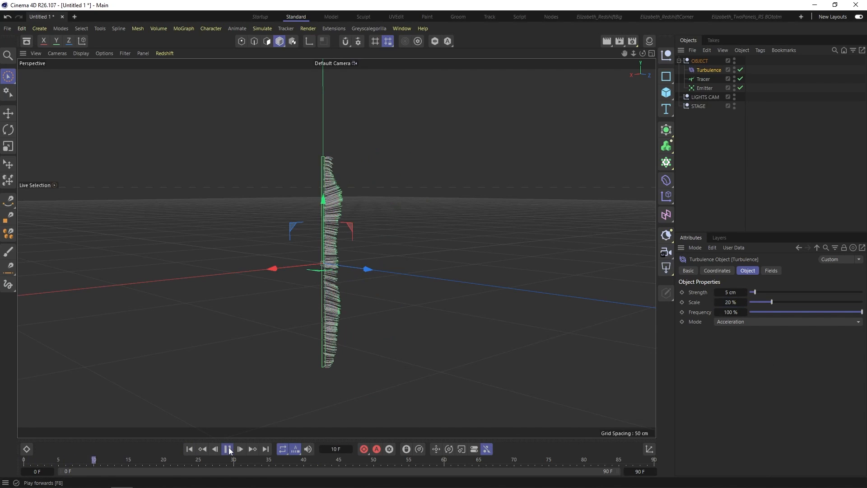
click(228, 449)
alt+drag(418, 237, 259, 235)
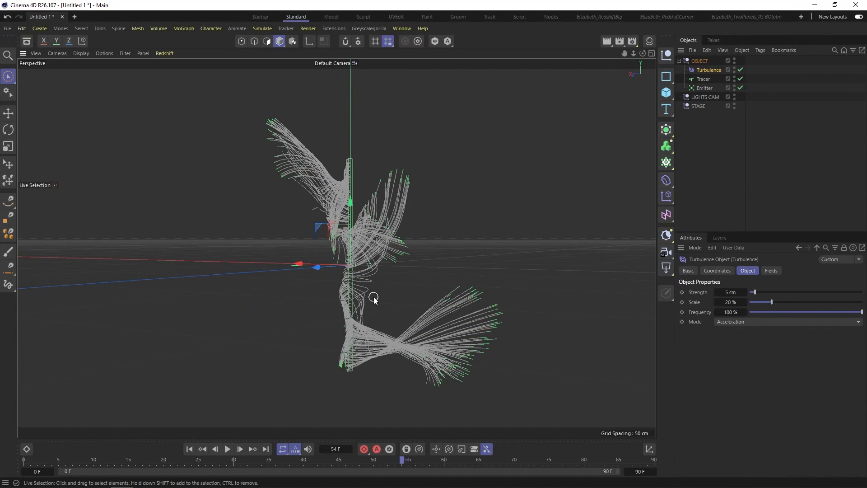
alt+drag(374, 298, 322, 293)
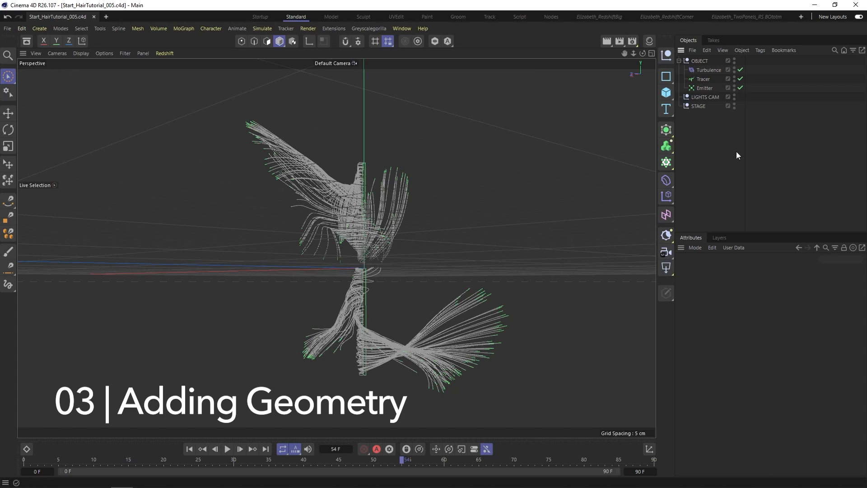
Open the Redshift RenderView and dock it beneath the Attributes manager.
click(401, 28)
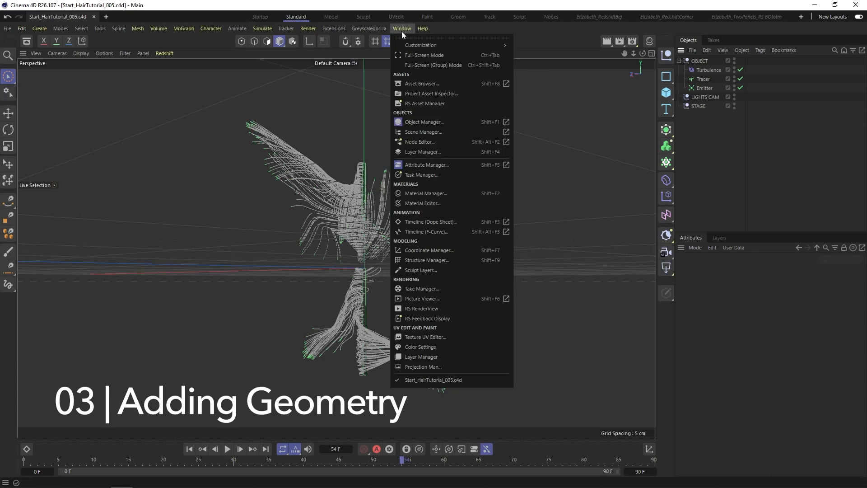
click(441, 308)
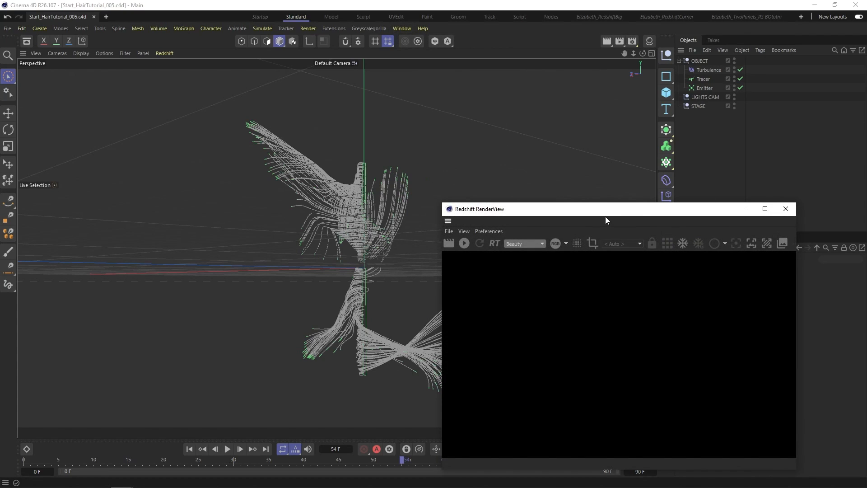
drag(604, 211, 352, 151)
drag(195, 162, 762, 429)
drag(747, 329, 727, 263)
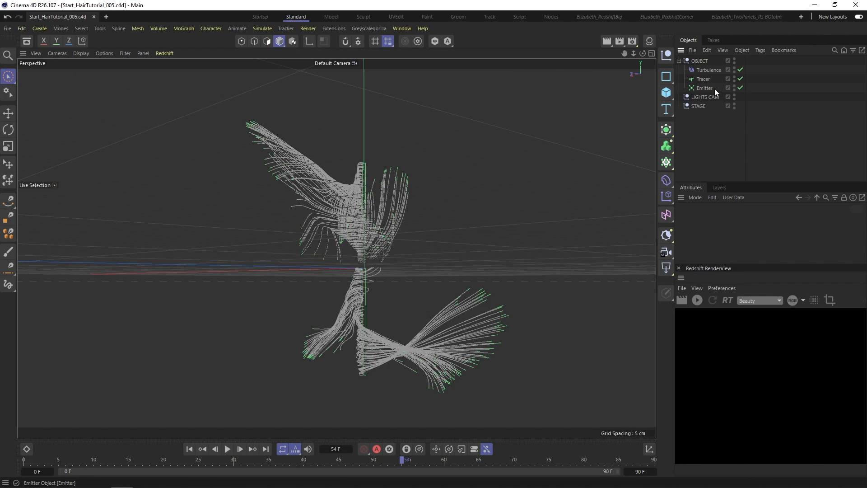
Add a Redshift RS Object render tag to the Tracer.
click(706, 79)
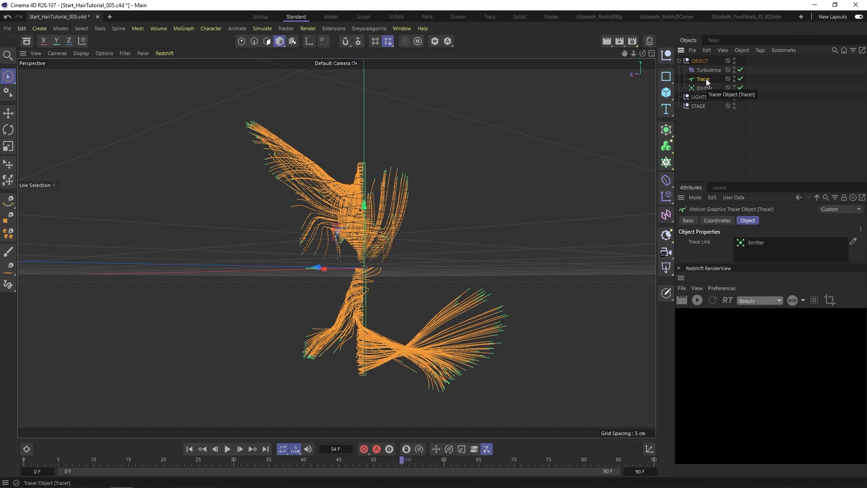
right_click(706, 79)
mouse_move(732, 119)
click(679, 154)
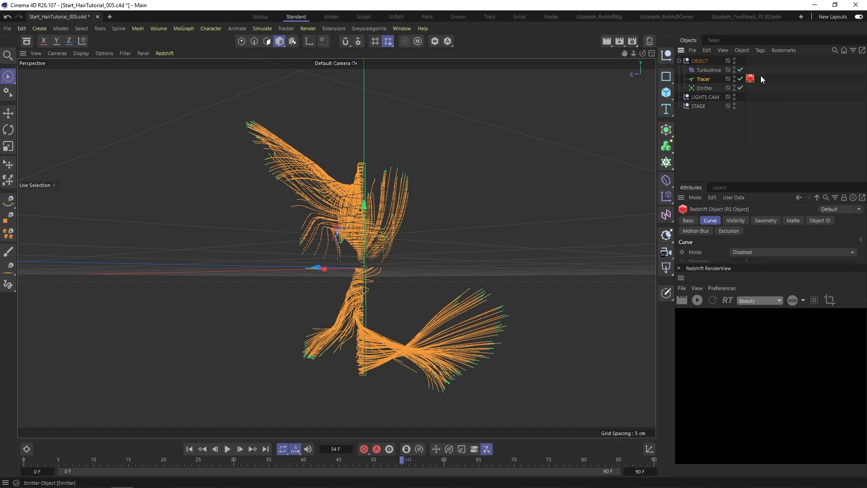
Move the RS Object tag to the Emitter to examine its Particles settings, and return it to the Tracer.
drag(750, 78, 752, 88)
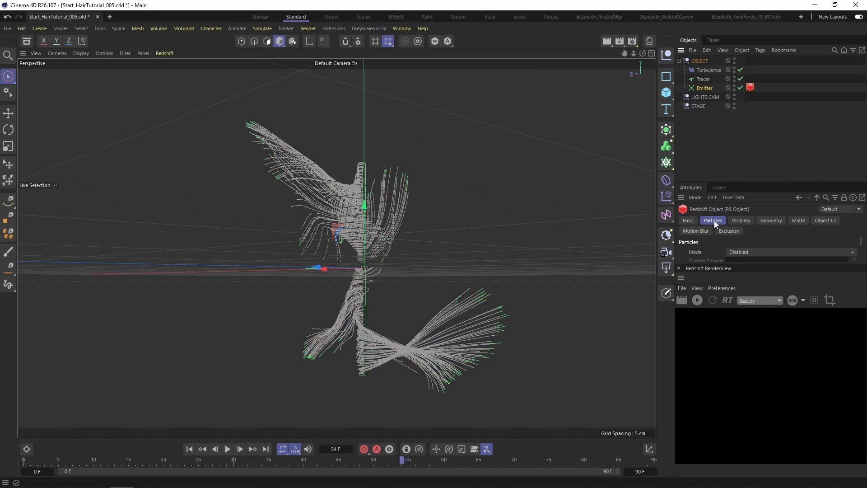
drag(750, 87, 750, 79)
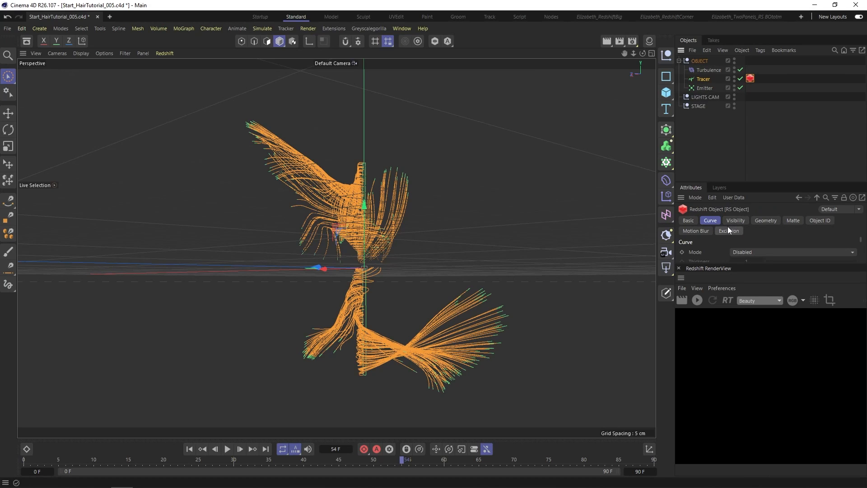
Set the Curve Mode of the Tracer's RS Object tag to Capsules and lower its Scale curve.
drag(783, 263, 783, 355)
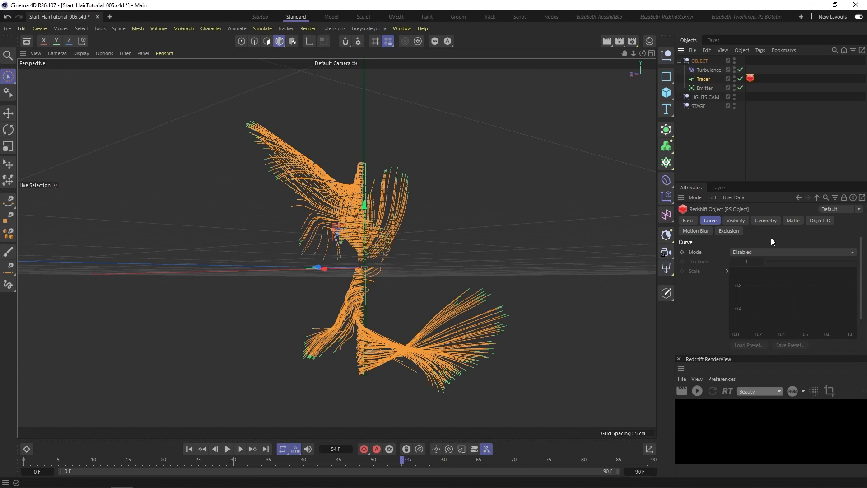
click(760, 253)
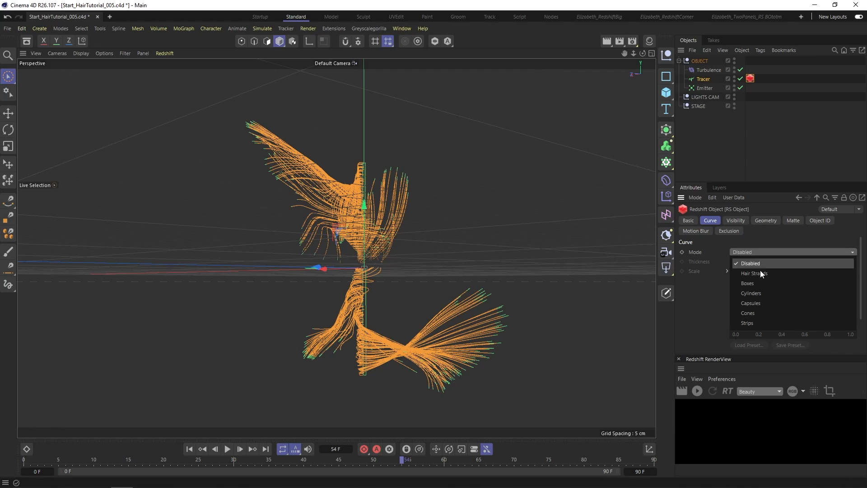
click(761, 302)
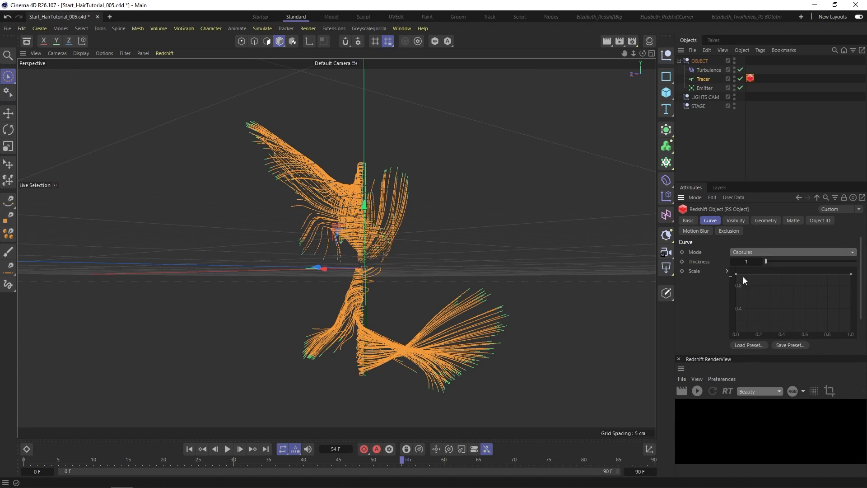
drag(737, 274, 735, 285)
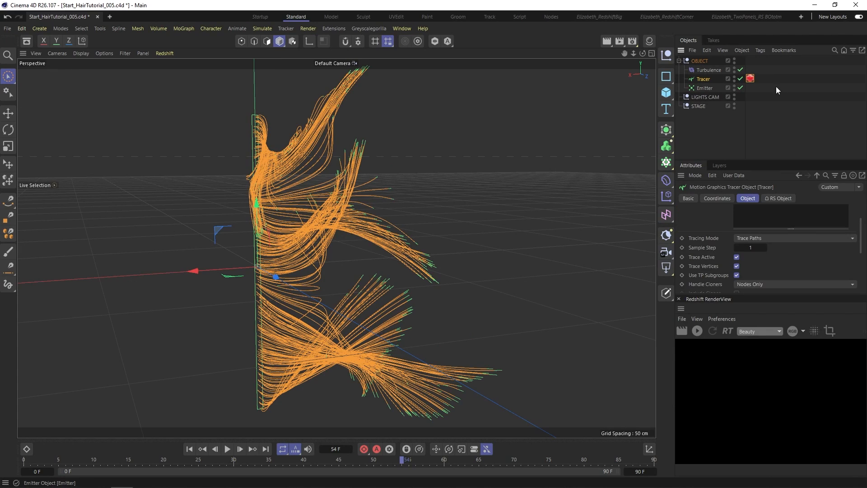
Start the interactive Redshift preview render with the Tracer's RS Object settings displayed.
click(750, 78)
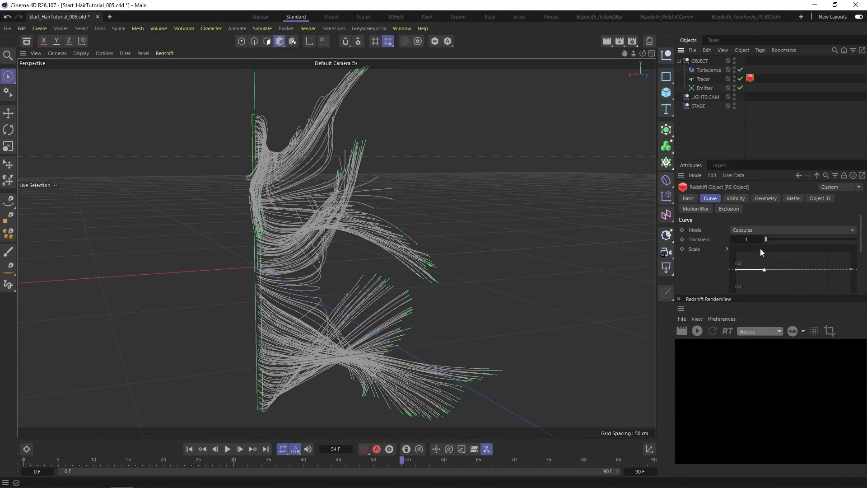
click(697, 331)
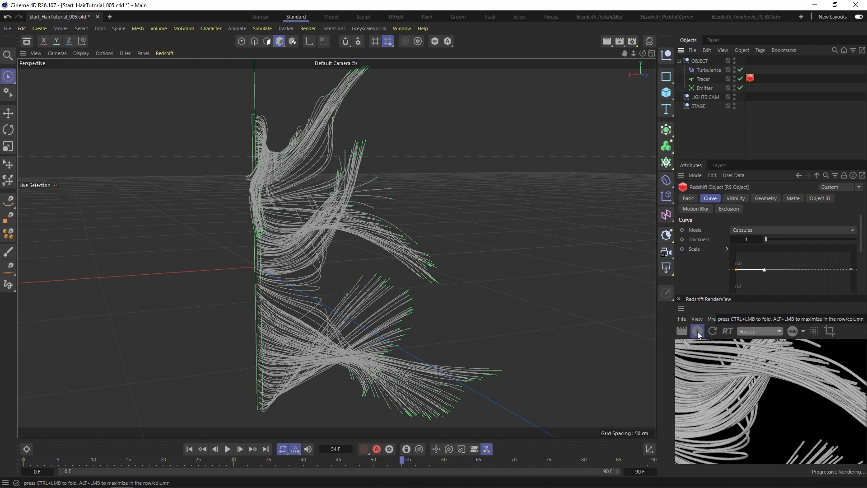
mouse_move(364, 257)
alt+mouse_down()
mouse_move(377, 248)
mouse_move(406, 251)
mouse_move(350, 251)
alt+mouse_up()
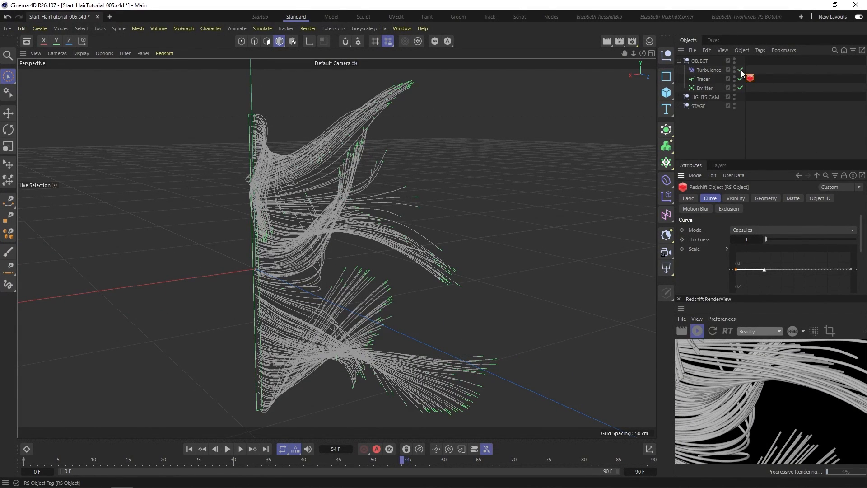
Lower the first point of the Tracer's curve Scale graph to 0 so the strands taper at their start.
drag(861, 240, 861, 262)
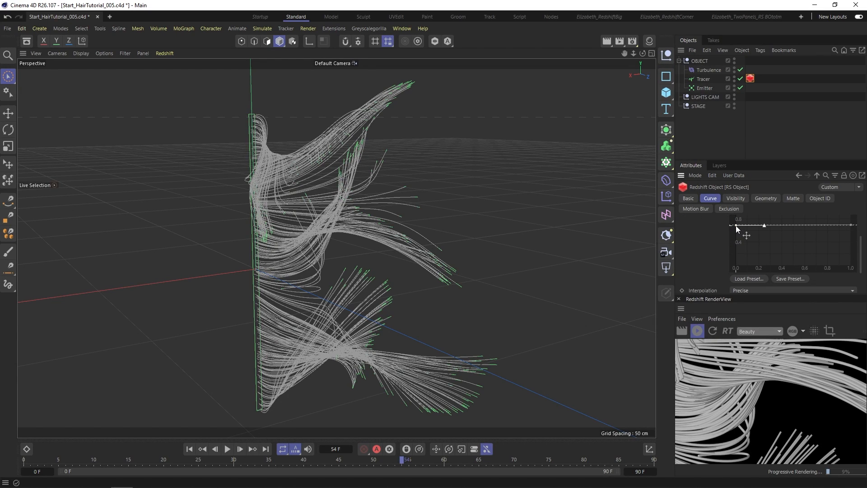
drag(736, 225, 734, 262)
alt+drag(306, 251, 368, 213)
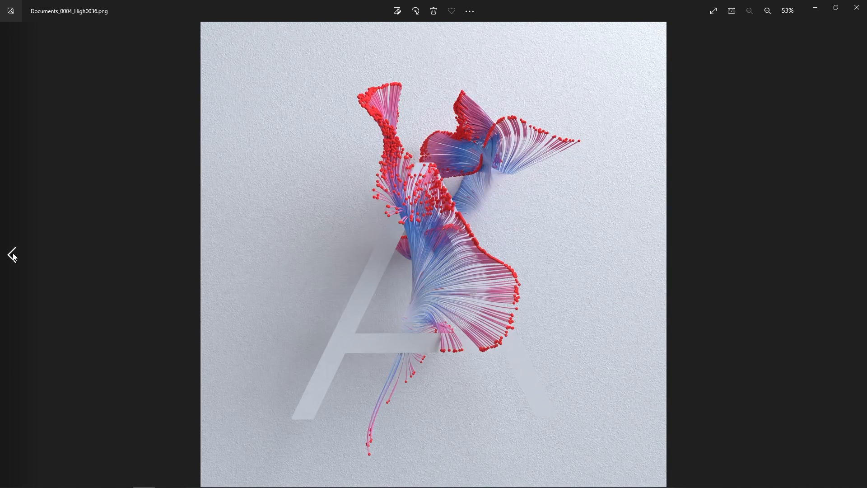
Switch to the image viewer and look through the finished reference renders.
click(12, 255)
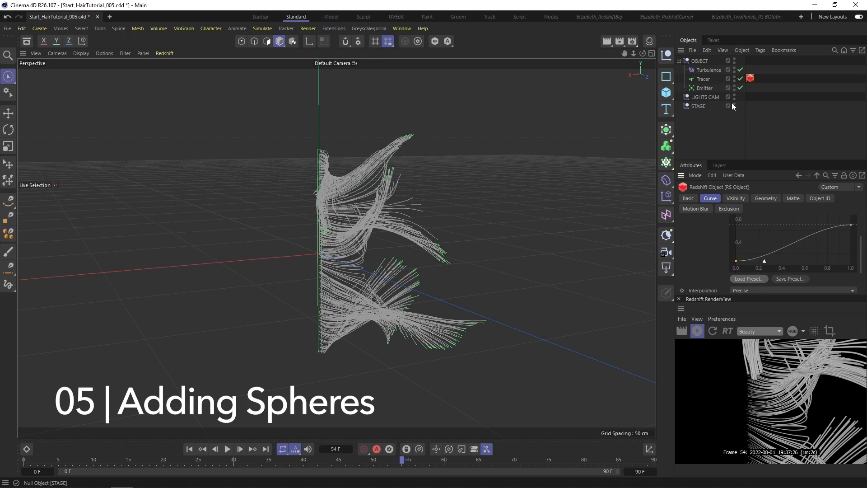
Add a Redshift RS Object render tag to the Emitter.
click(752, 126)
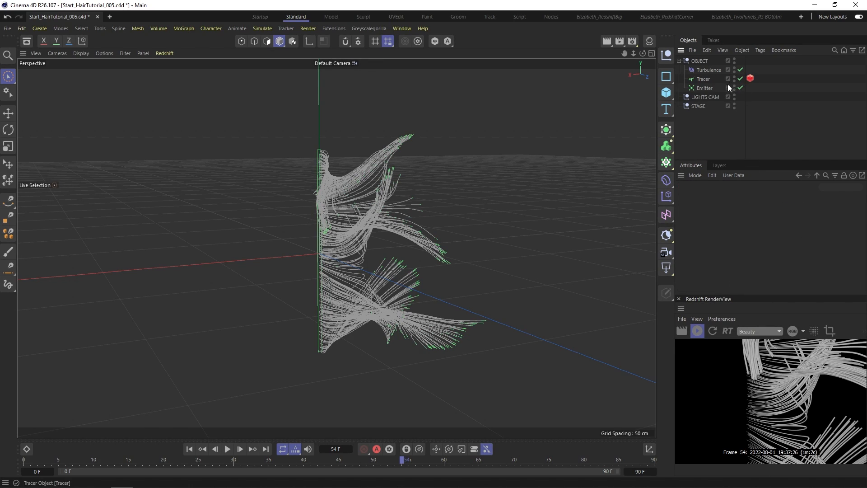
click(712, 89)
right_click(711, 88)
mouse_move(735, 118)
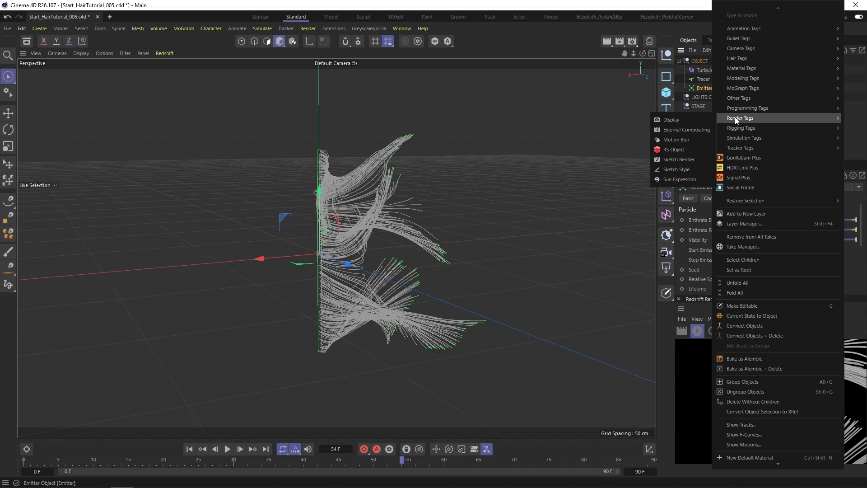
click(666, 148)
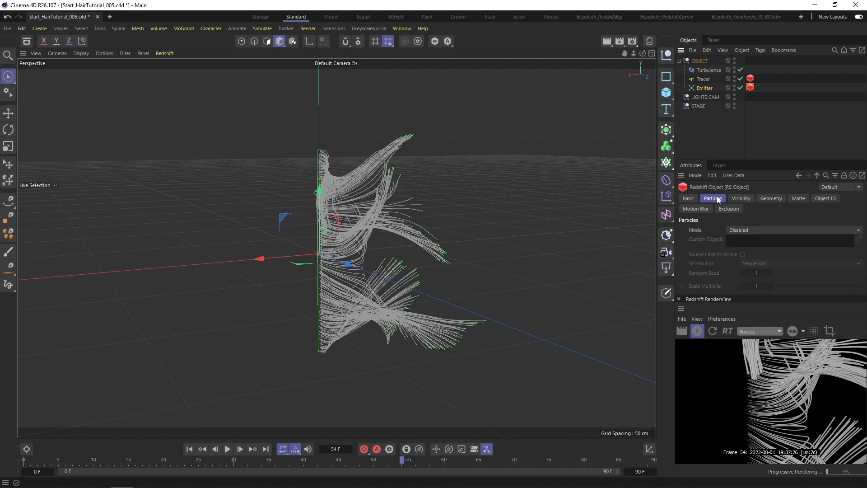
Set the particle mode of the Emitter's RS Object tag to Sphere Instances and enlarge the render preview.
click(738, 230)
click(738, 231)
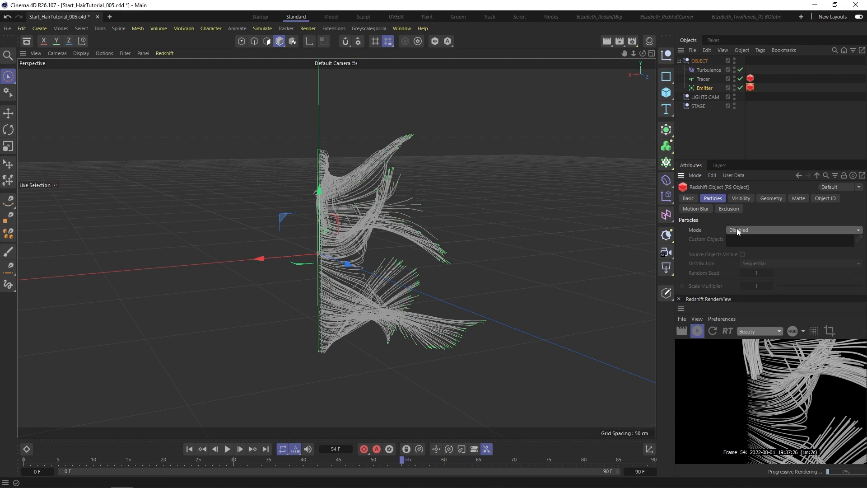
drag(745, 294, 750, 401)
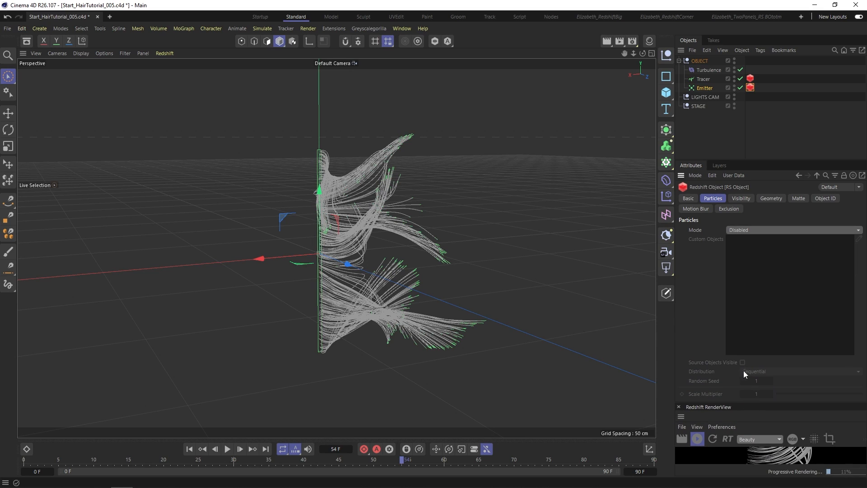
click(743, 230)
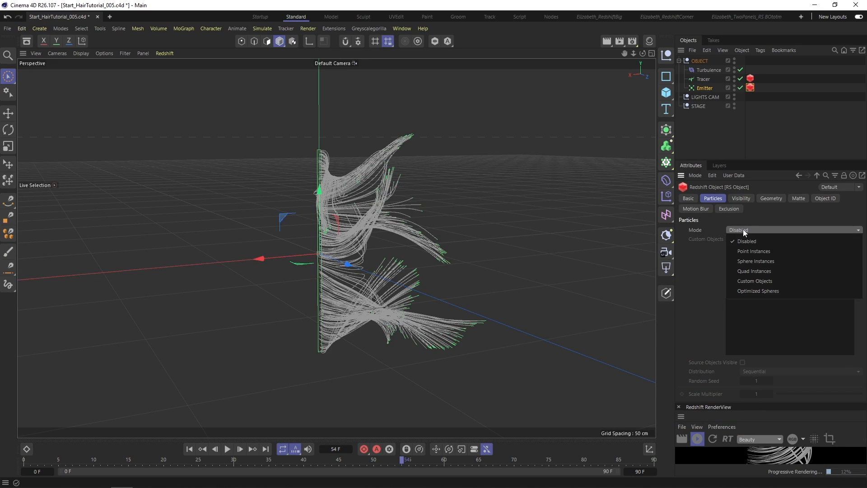
click(754, 260)
drag(740, 402, 728, 225)
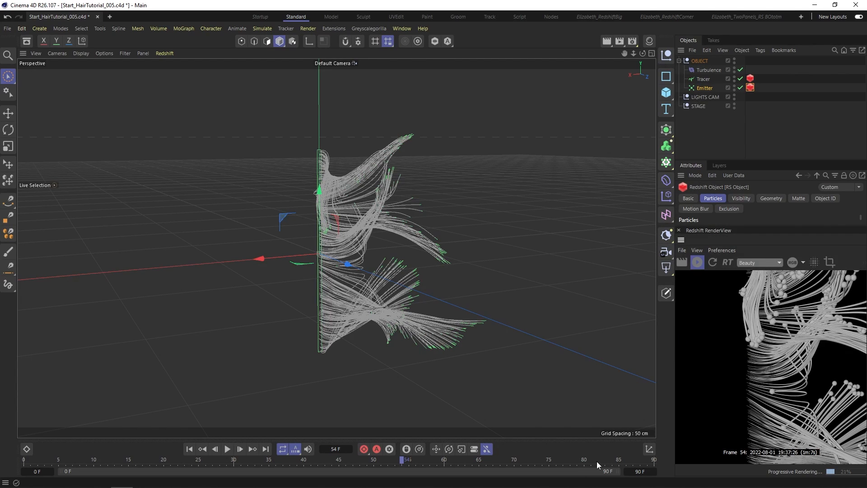
Play the simulation from the first frame and watch the sphere instances in the Redshift preview.
click(189, 449)
click(227, 449)
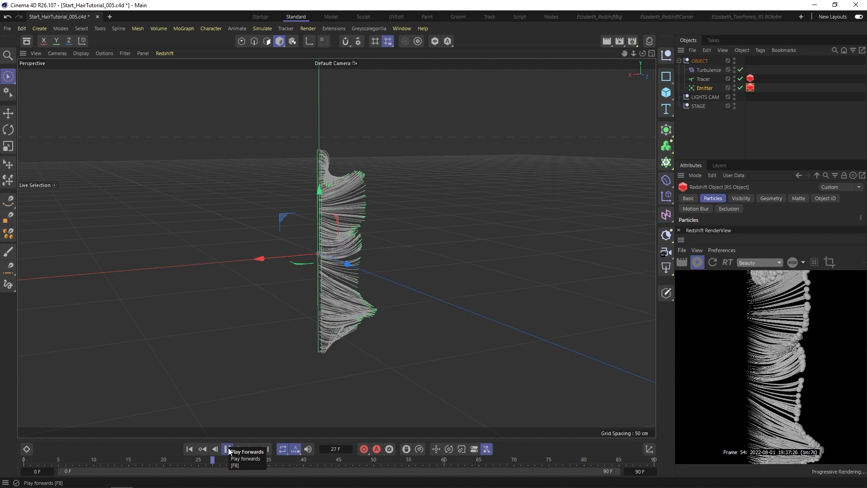
click(228, 448)
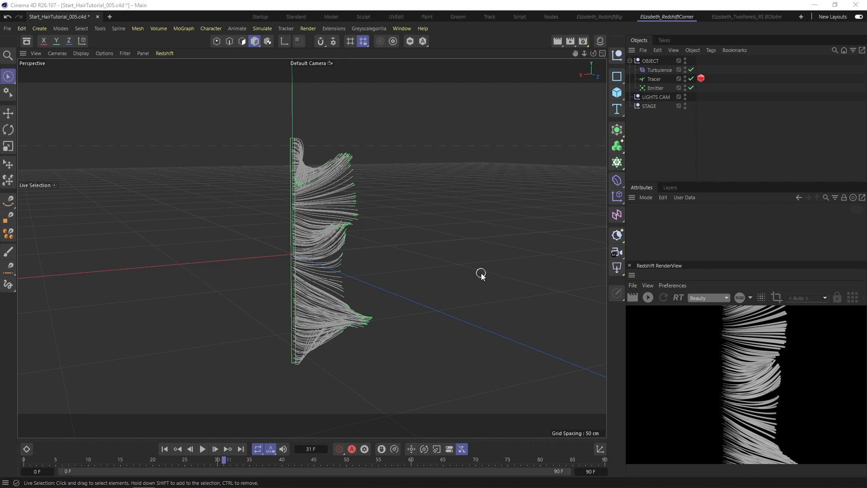
Switch to the Elizabeth_RedshiftBig layout, add a Cloner inside the OBJECT null, and nest a new Sphere under it.
click(593, 16)
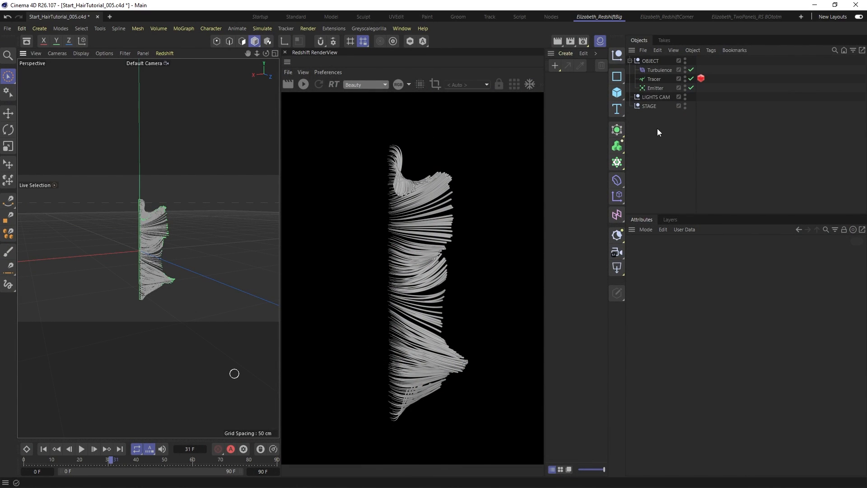
click(618, 147)
drag(645, 60, 655, 74)
click(617, 92)
click(700, 141)
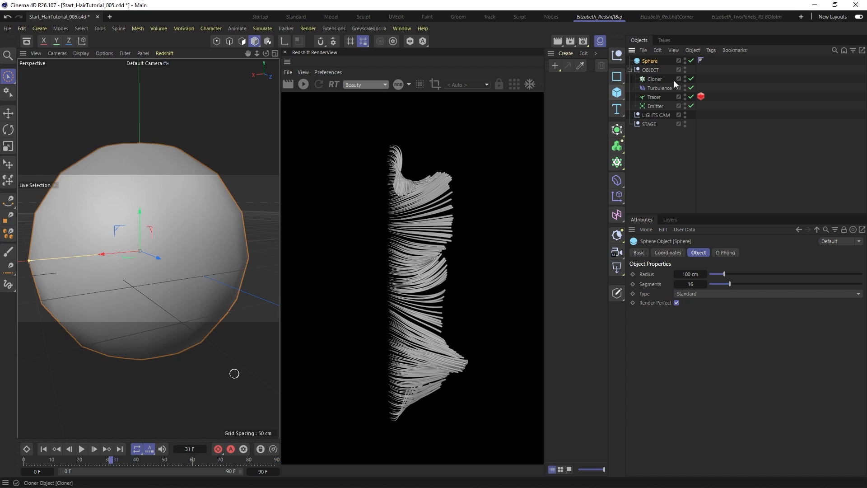
drag(655, 79, 655, 78)
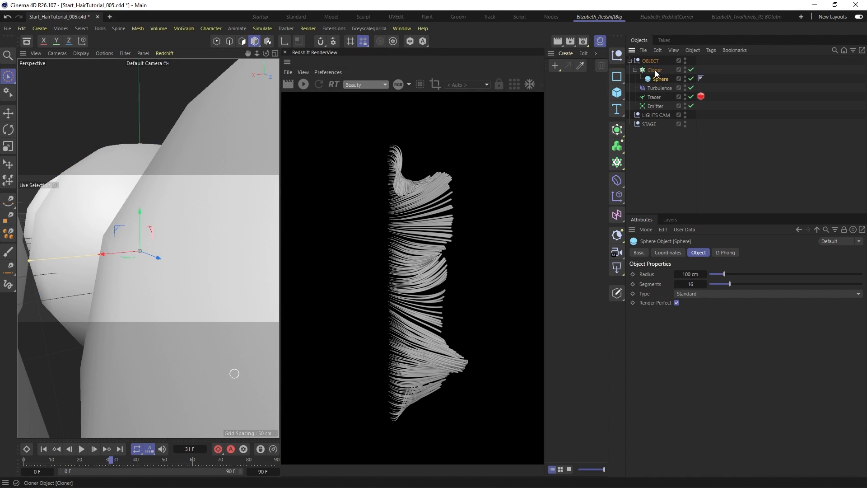
Shrink the cloned Sphere to a radius of 4 cm.
click(654, 70)
click(652, 82)
double_click(695, 275)
text(12)
key(Return)
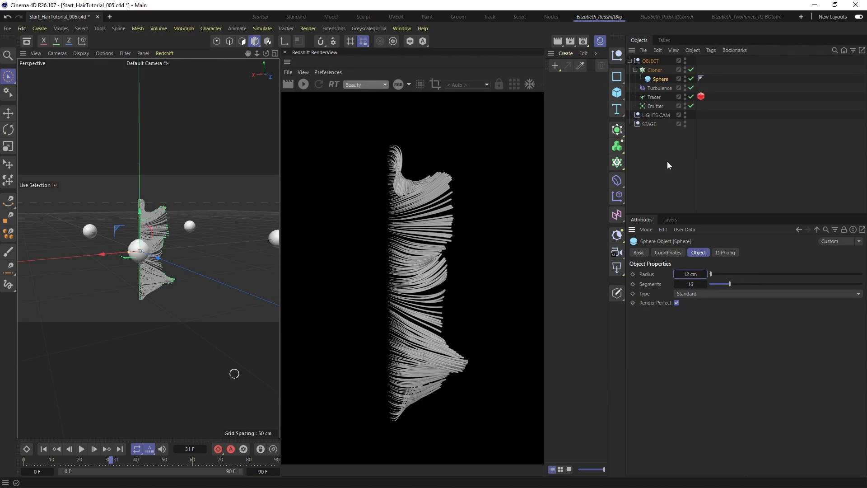
double_click(690, 274)
text(4)
key(Return)
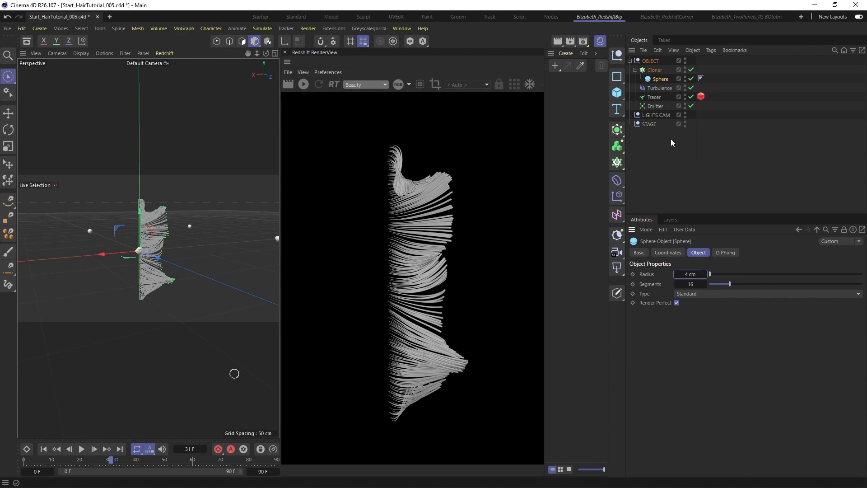
Set the Cloner's mode to Object and assign the Tracer as the object to clone onto.
click(654, 70)
click(699, 273)
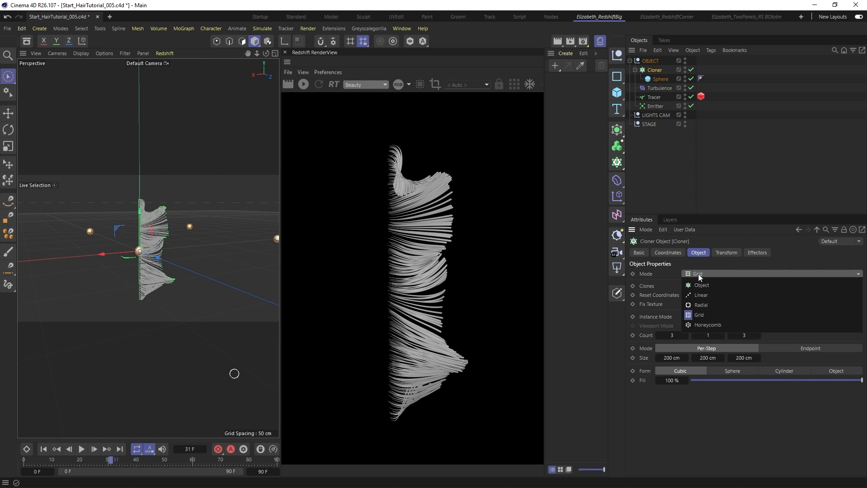
click(700, 284)
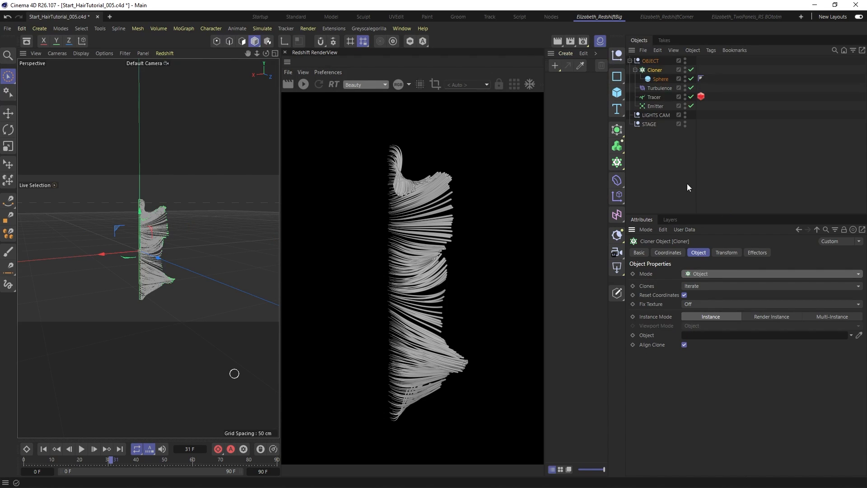
click(647, 98)
drag(647, 97, 721, 339)
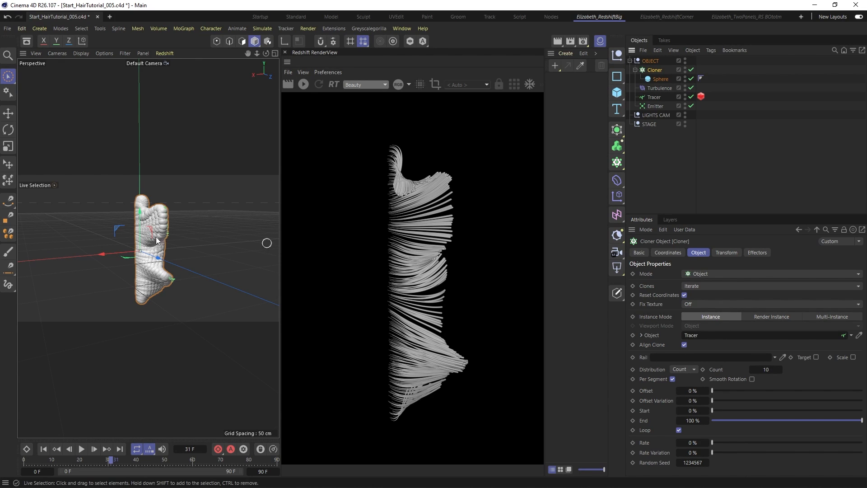
Set the Cloner's count to 1 so each Tracer strand carries a single sphere.
alt+drag(172, 239, 219, 239)
drag(257, 54, 445, 295)
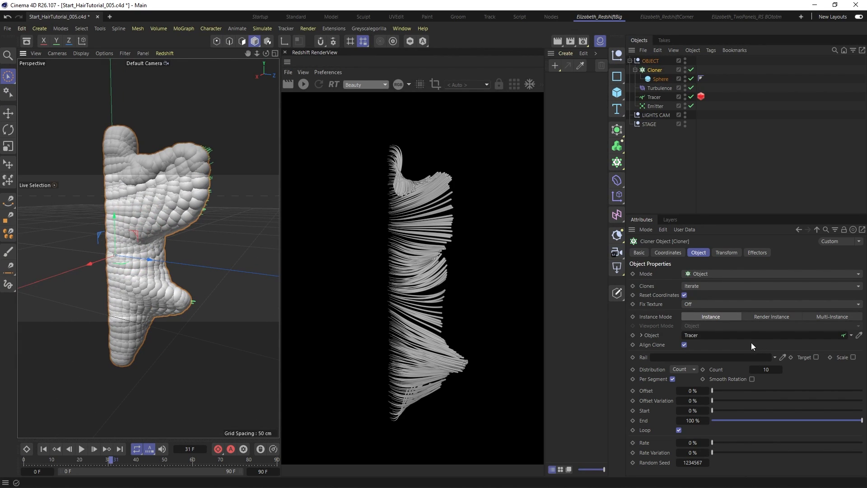
double_click(773, 370)
text(1)
key(Return)
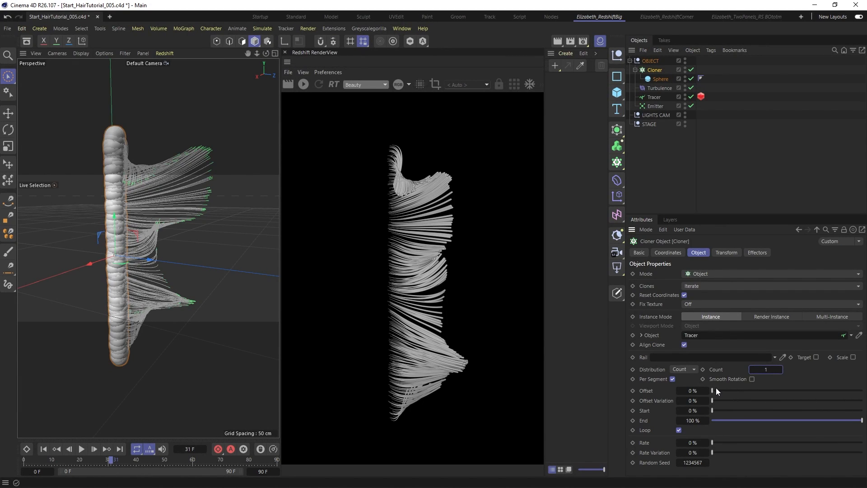
Move the clones to the strand tips by turning off Loop and setting the Cloner's offset to 99.99%.
drag(713, 388, 863, 399)
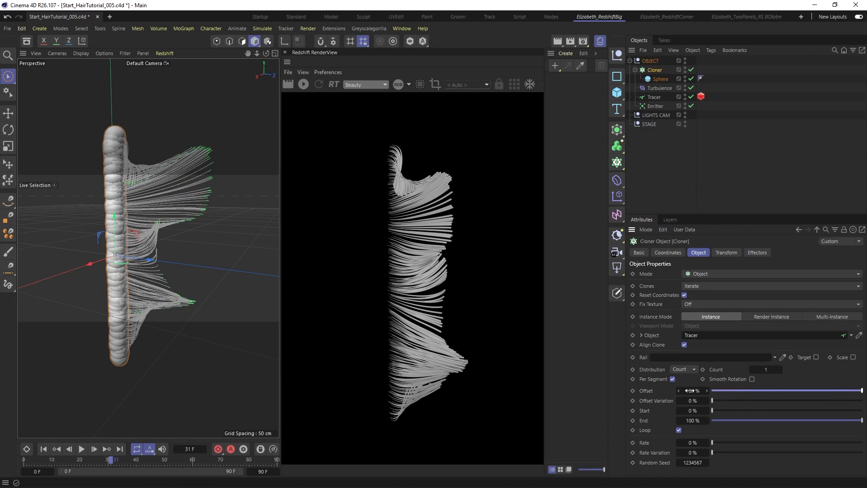
click(678, 430)
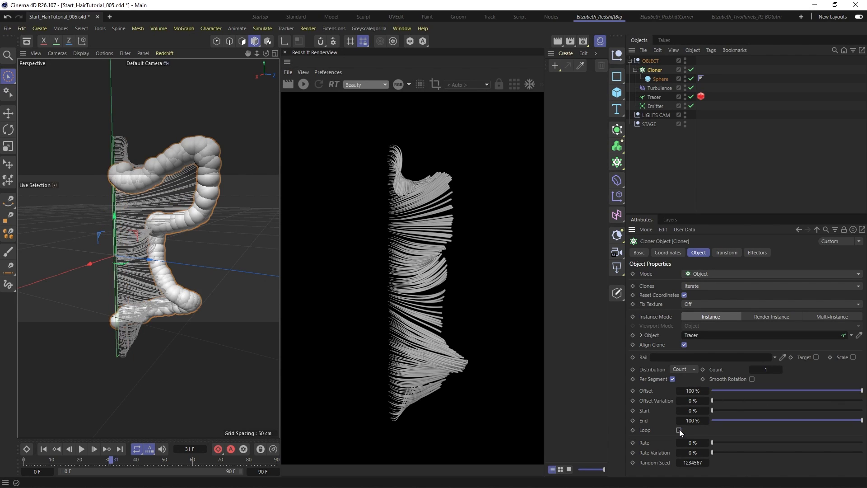
click(692, 390)
text(0)
text(9.99)
key(Return)
Play the animation from frame 0 to check that the spheres follow the strand tips.
click(25, 460)
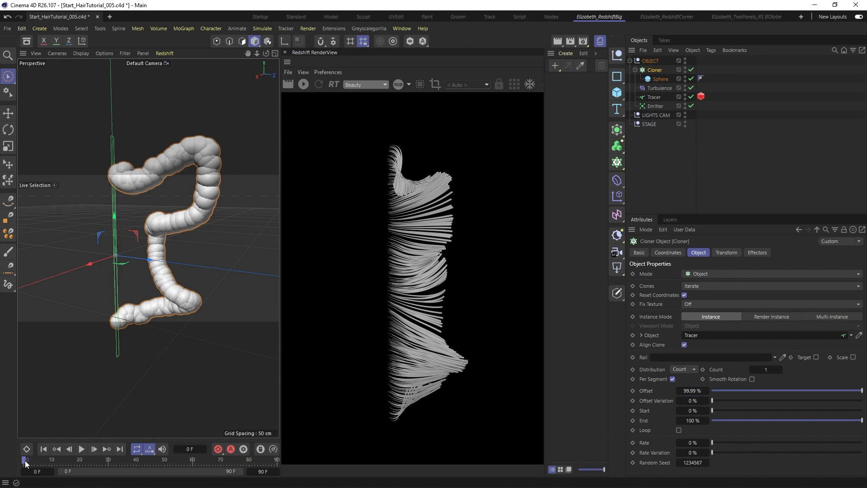
click(81, 449)
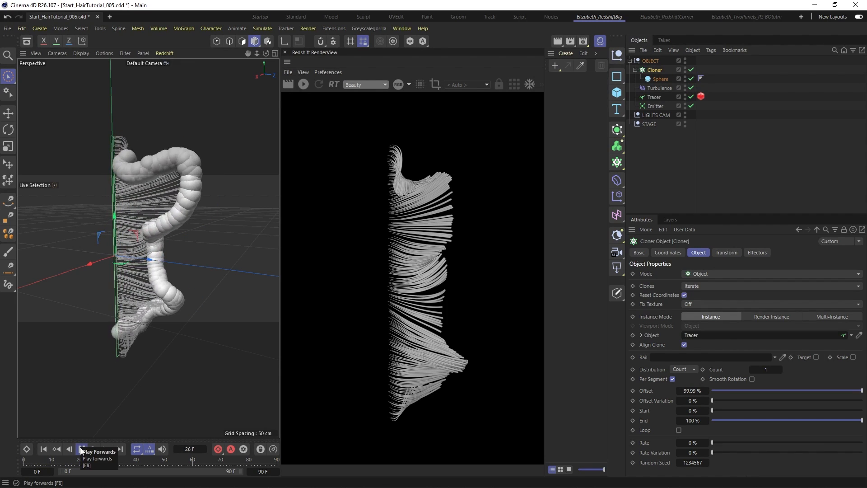
click(81, 449)
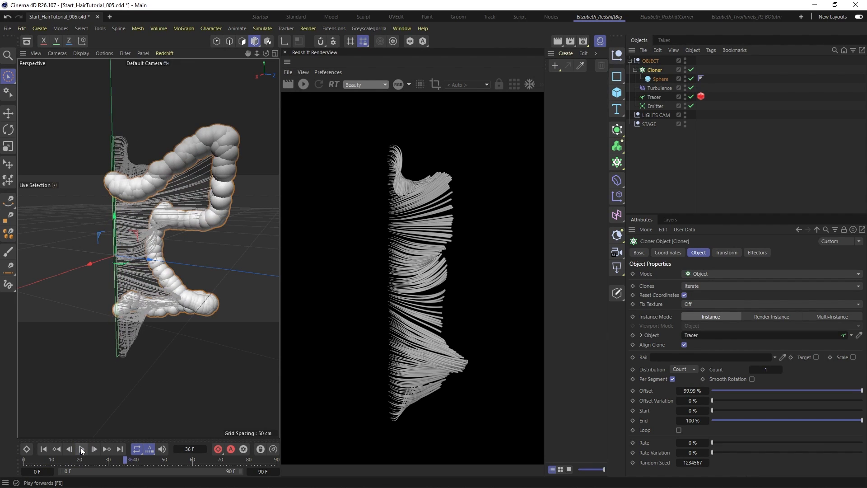
Set the cloned Sphere's radius to 1 cm.
click(660, 78)
click(690, 274)
text(1)
key(Return)
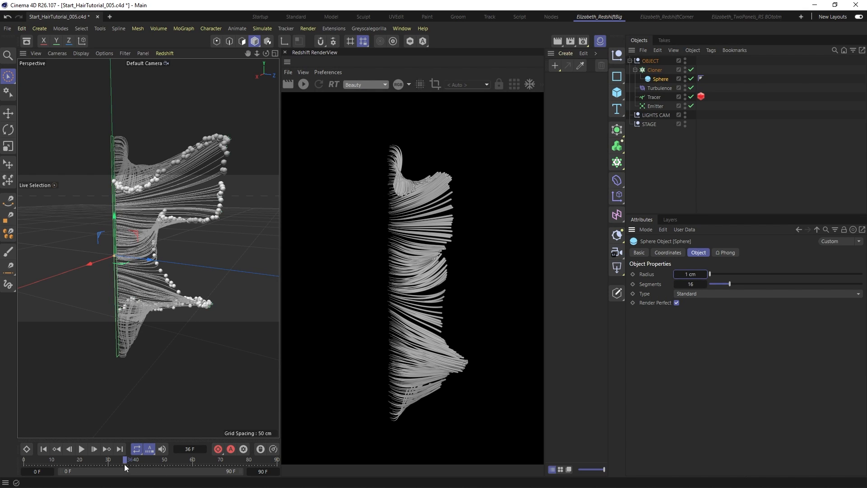
Replay the animation from the start and examine the small spheres on the growing strand tips from several angles.
click(44, 449)
click(82, 450)
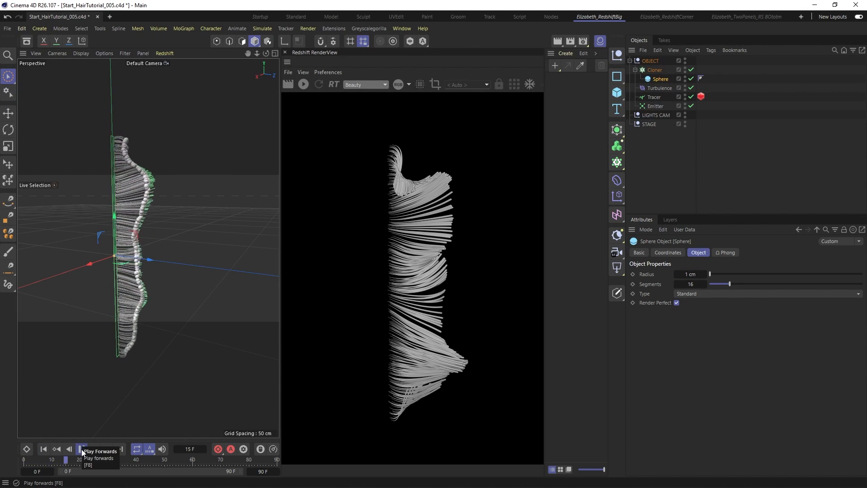
click(81, 450)
alt+drag(148, 248, 93, 250)
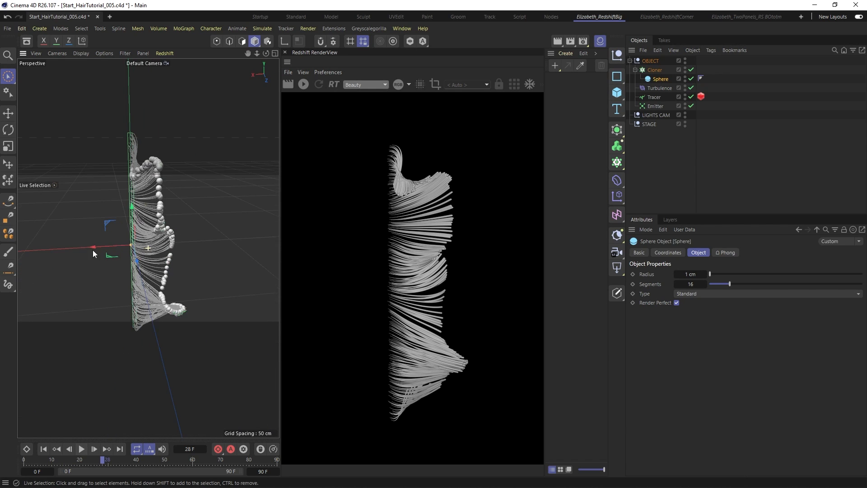
click(43, 448)
click(81, 449)
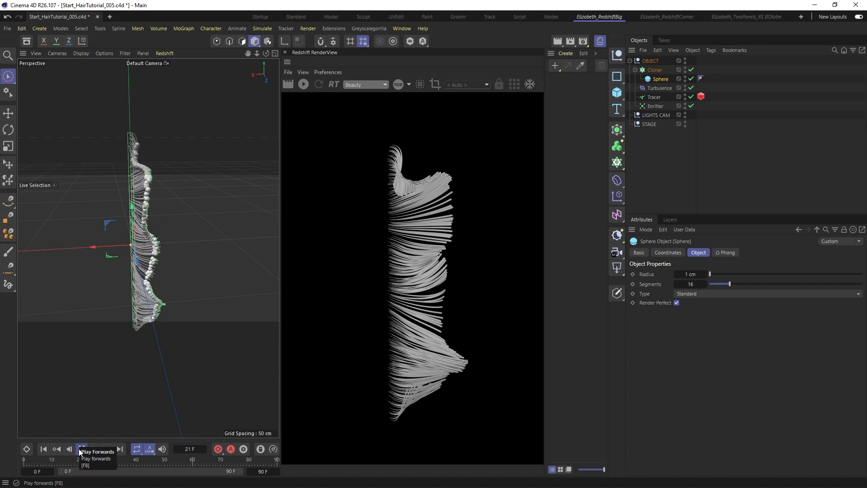
click(79, 450)
alt+drag(239, 260, 180, 265)
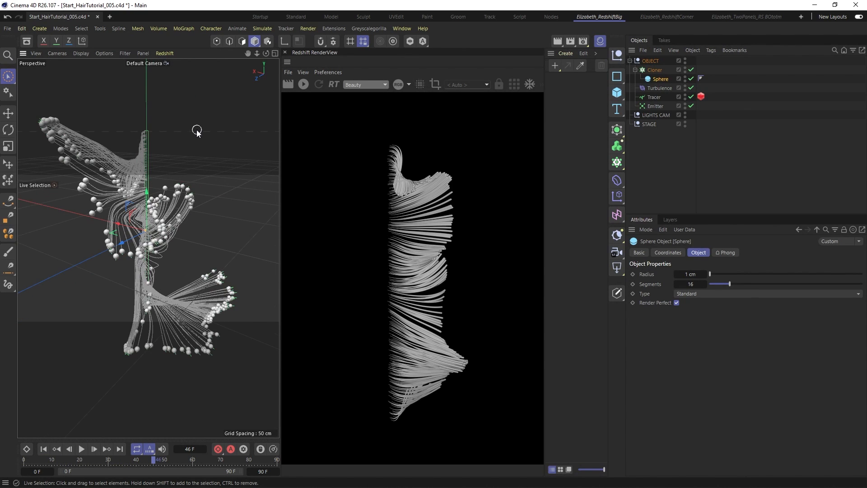
scroll(132, 225, up, 2)
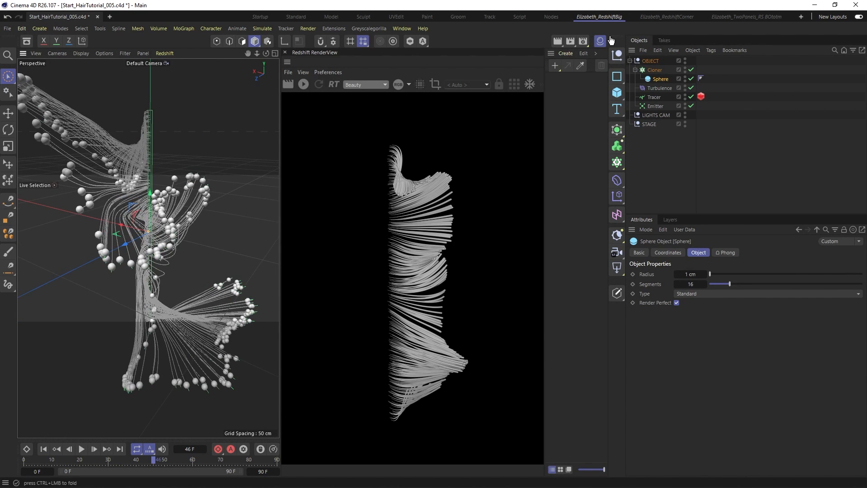
mouse_move(145, 256)
alt+mouse_down()
mouse_move(134, 257)
mouse_move(158, 260)
alt+mouse_up()
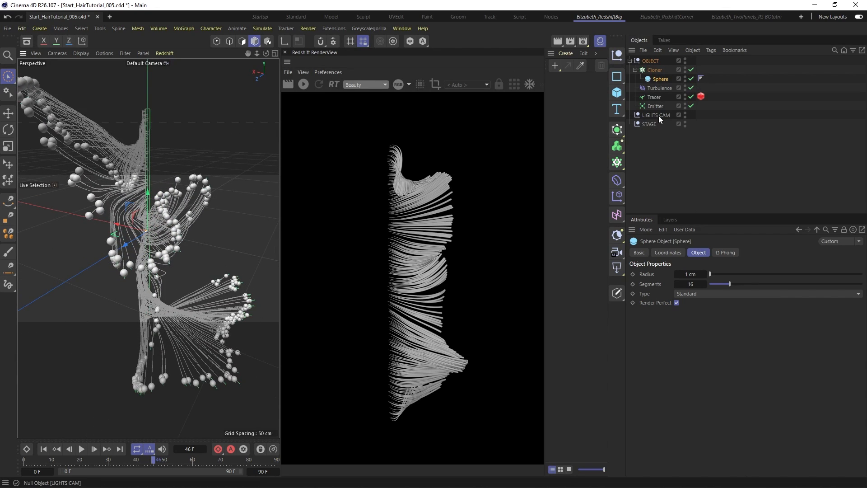
Add a Random effector to the Cloner.
click(655, 71)
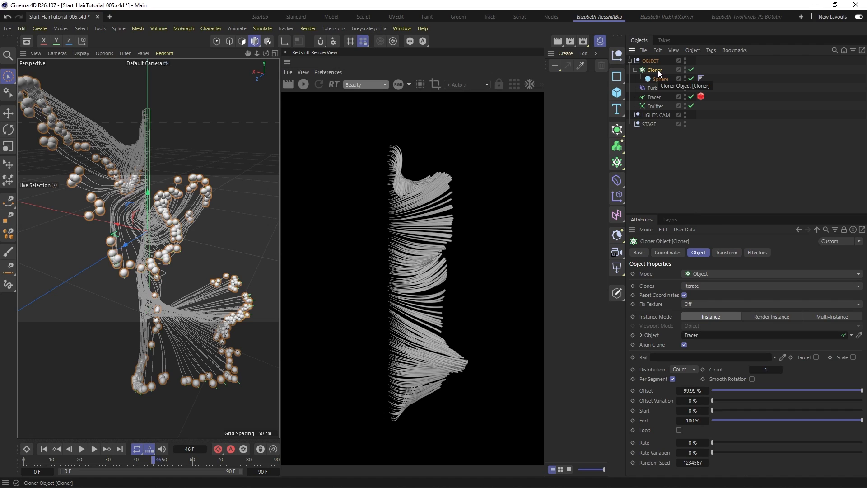
key(shift+c)
text(ra)
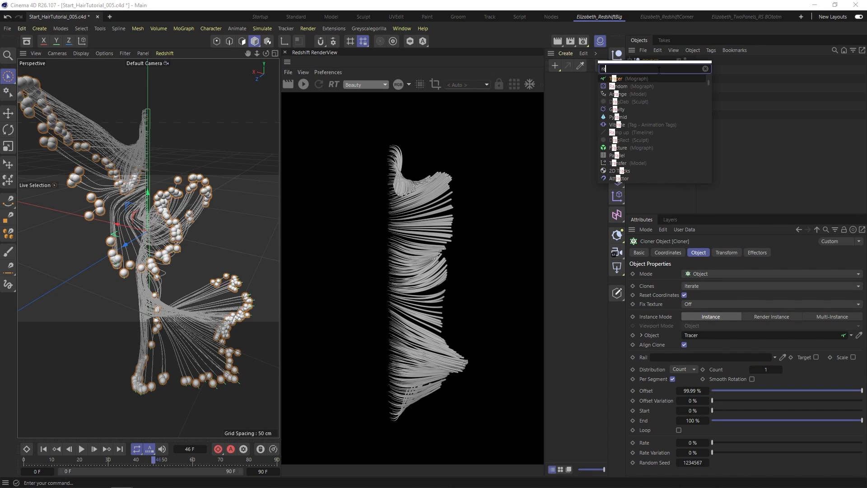
click(643, 87)
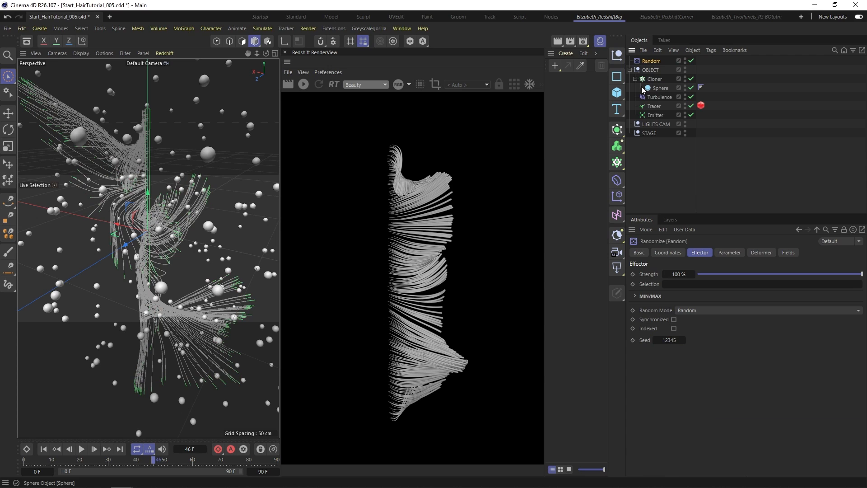
click(183, 28)
mouse_move(195, 45)
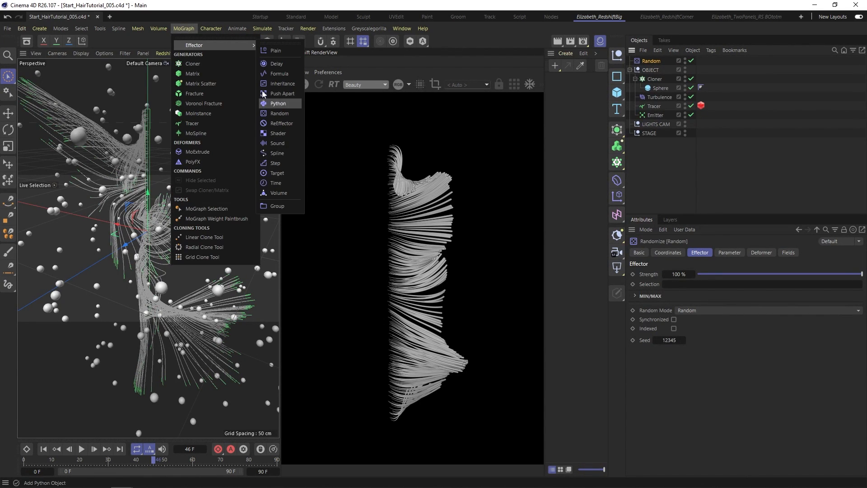
click(661, 153)
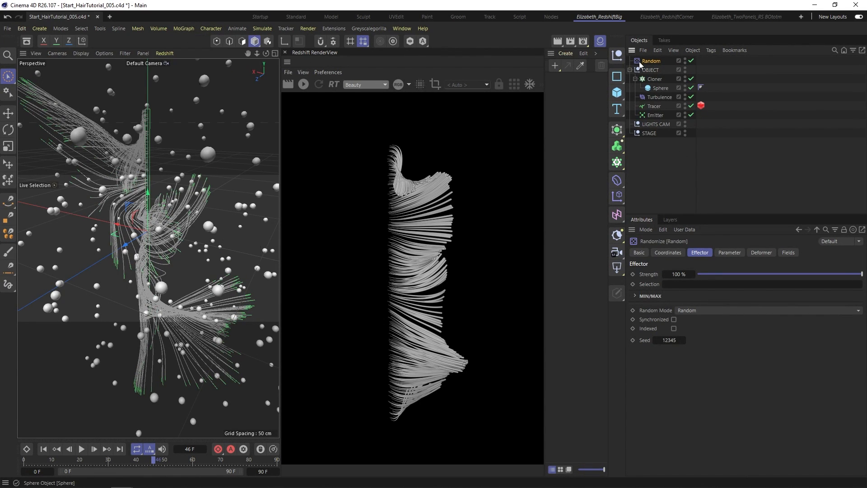
Turn off the Random effector's Position variation and enable Scale with Uniform Scale.
click(729, 252)
click(685, 305)
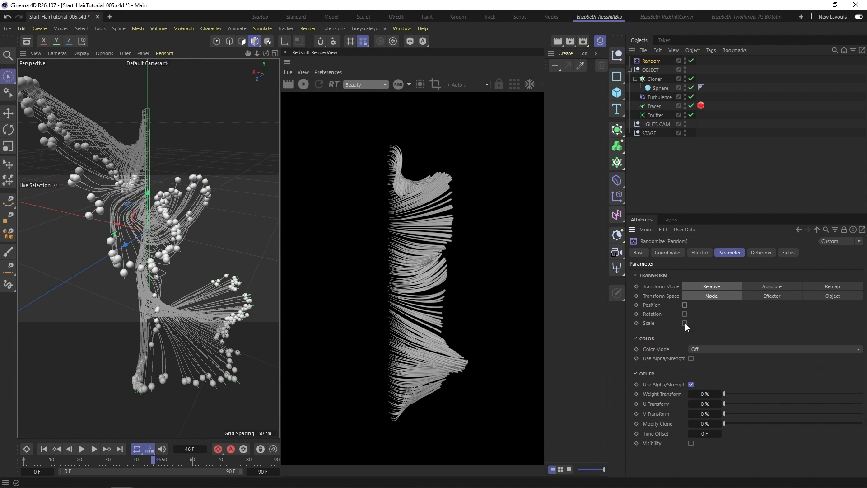
click(684, 323)
click(685, 332)
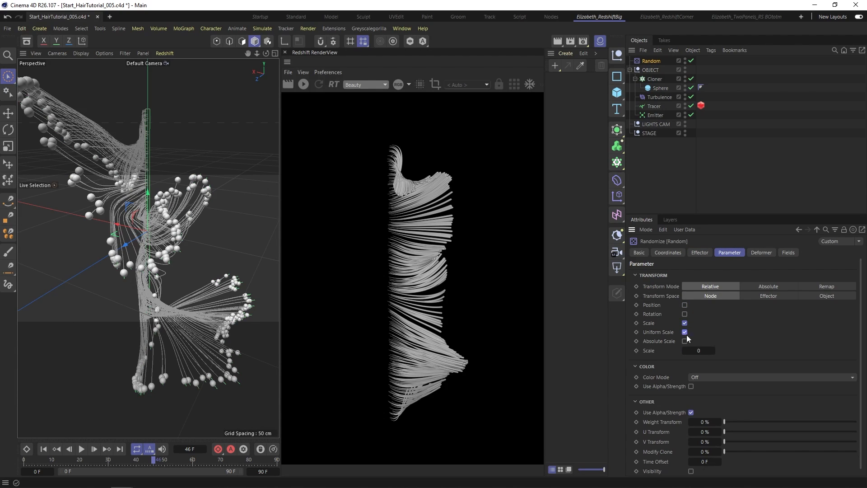
Set the Random effector's Scale to 1 and the cloned Sphere's radius to 0.6 cm.
drag(701, 351, 733, 351)
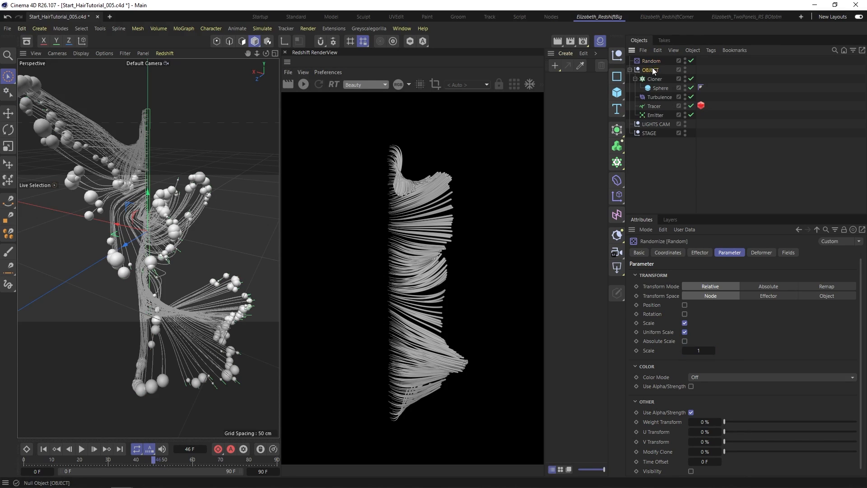
click(657, 87)
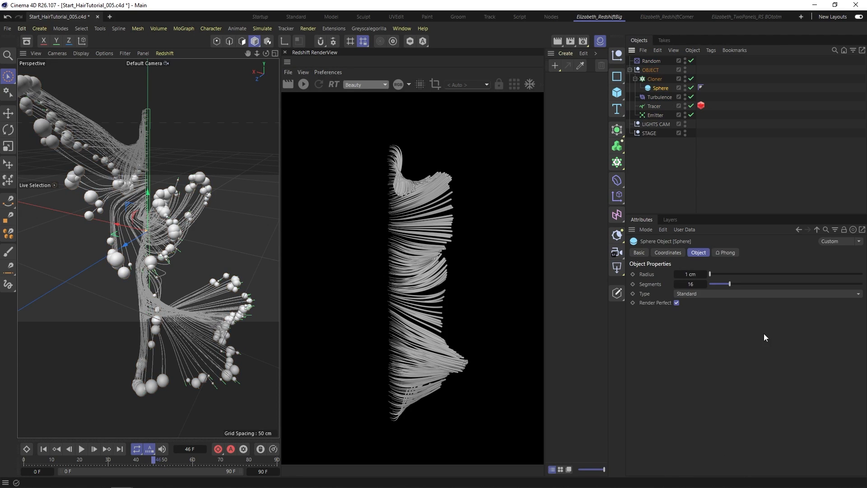
click(693, 274)
key(BackSpace)
text(.6)
key(Return)
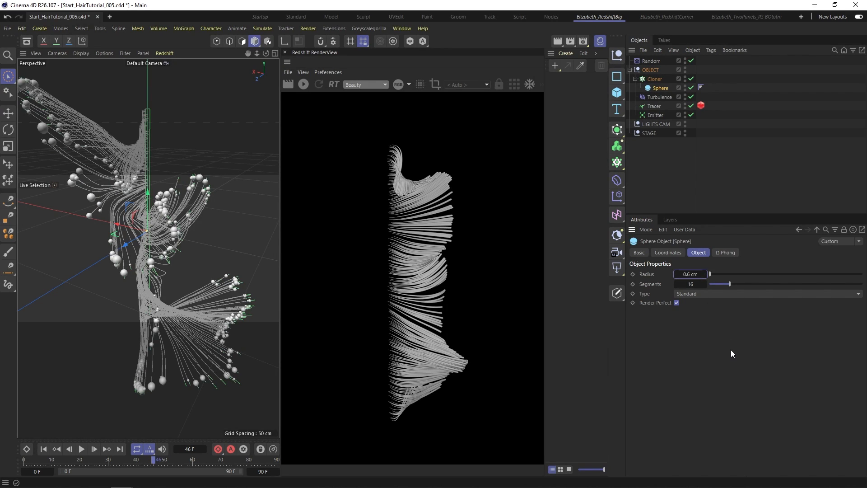
Replay the animation from the start and stop it partway to examine the smaller, randomly scaled spheres.
click(43, 448)
click(82, 449)
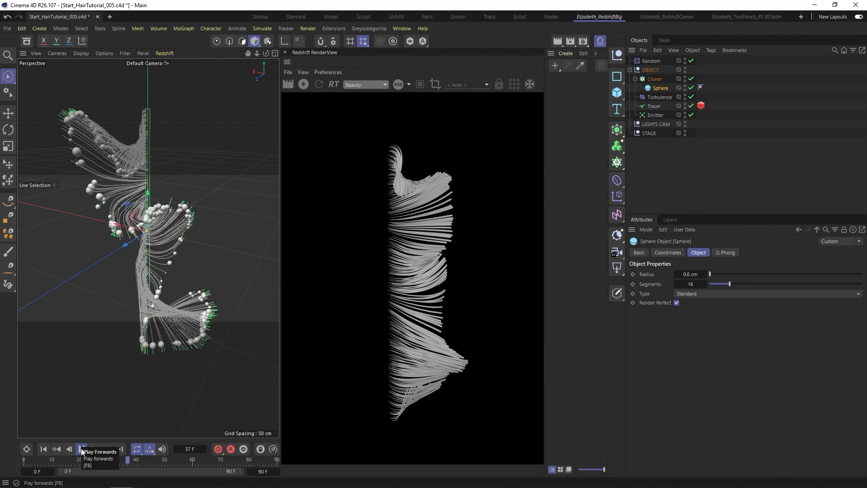
click(81, 448)
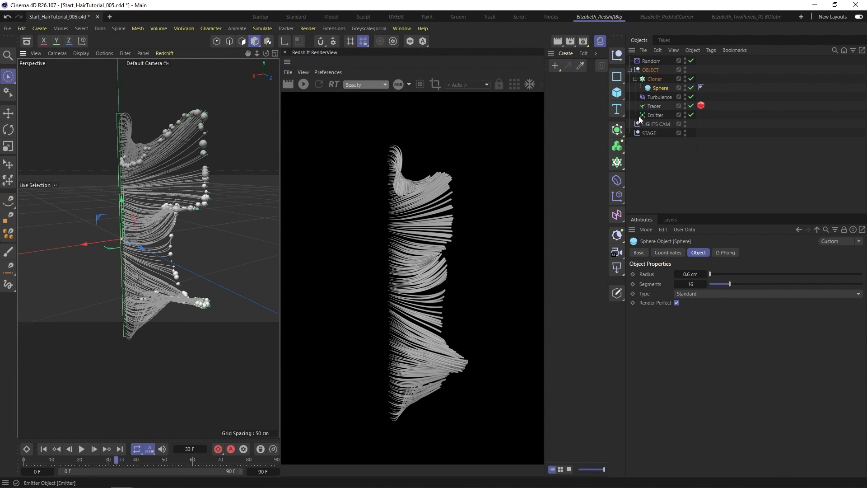
Set the Random effector's uniform Scale variation to 0.5.
click(646, 62)
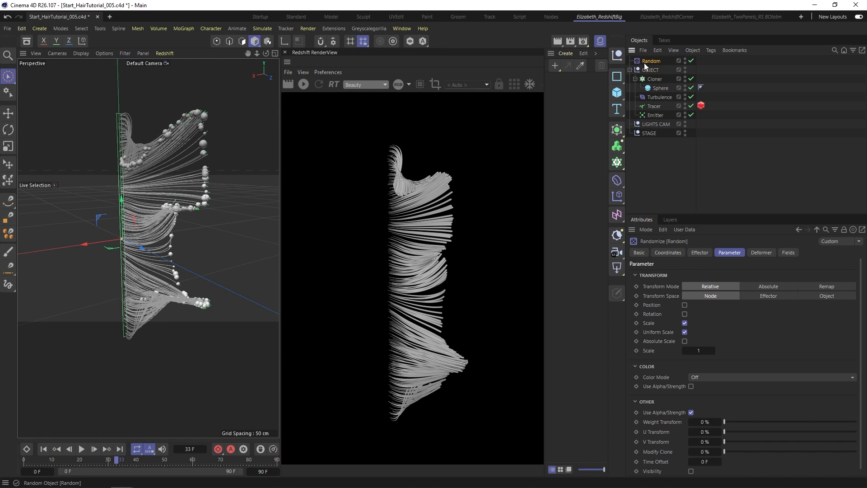
click(697, 351)
text(0.5)
key(Return)
Replay the animation from the start, stop it at frame 25 and view the strands from another side.
click(39, 459)
click(81, 449)
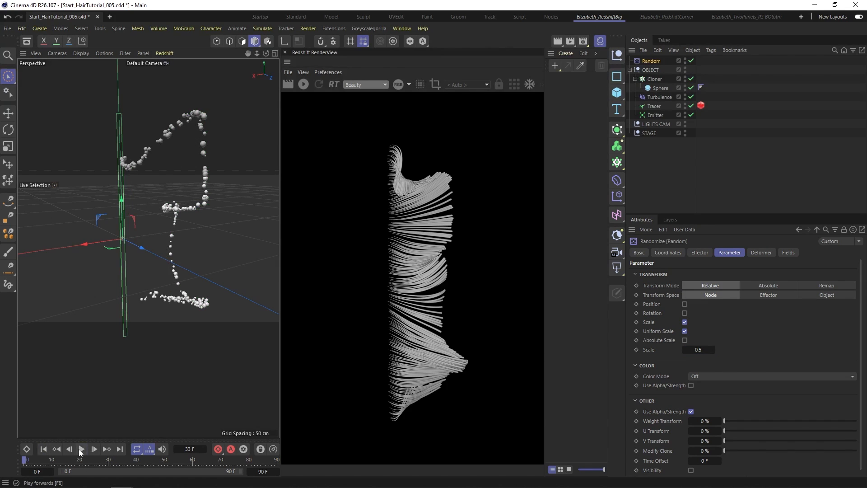
click(80, 450)
alt+drag(212, 255, 104, 247)
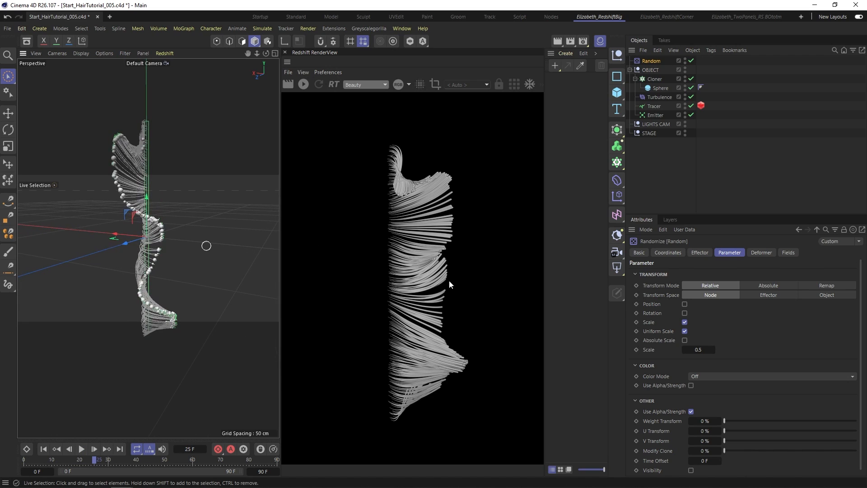
Start the Redshift live render, frame the strands with their spheres, and clear the object selection.
click(302, 88)
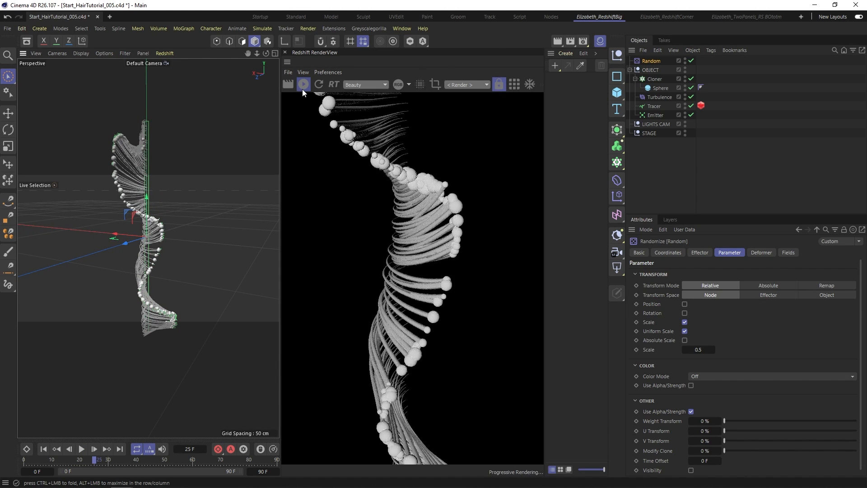
drag(423, 275, 402, 256)
alt+drag(106, 202, 125, 204)
click(661, 170)
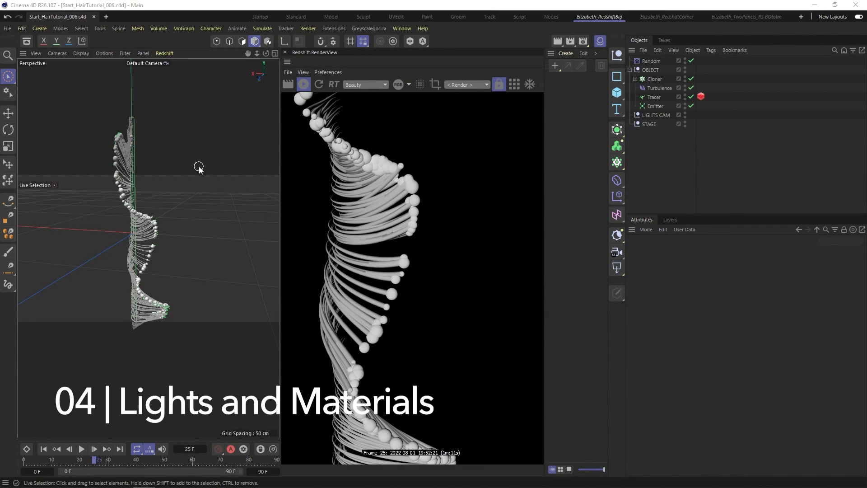
Open the Asset Browser, widen it, and show the Redshift material categories.
click(27, 41)
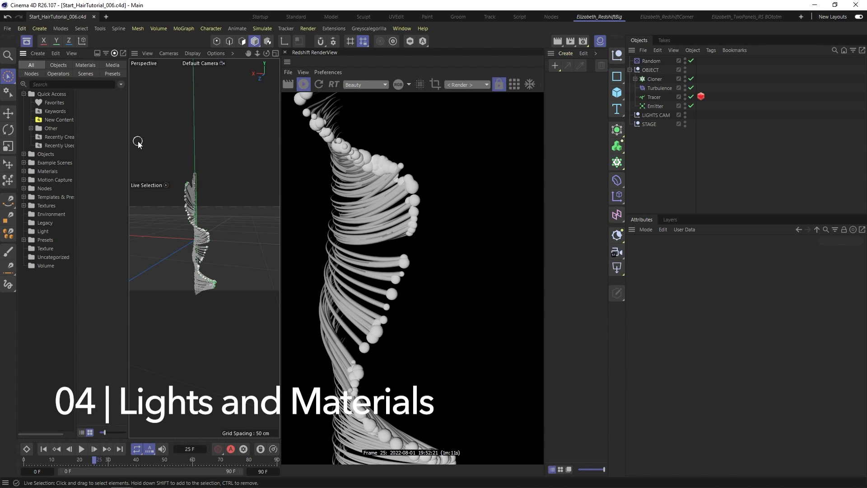
drag(129, 141, 168, 141)
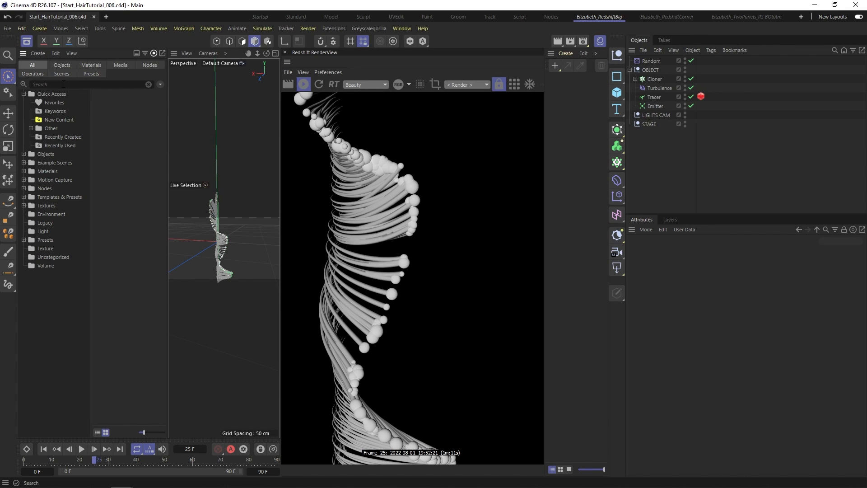
click(88, 66)
click(23, 163)
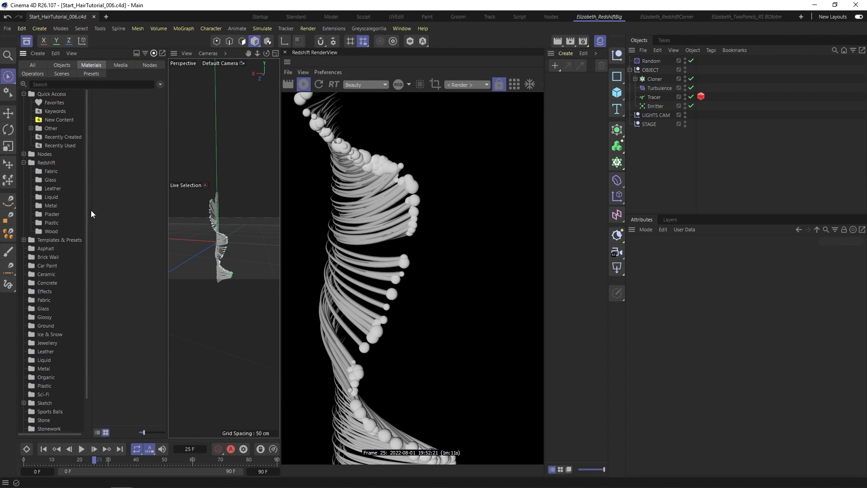
drag(93, 210, 120, 210)
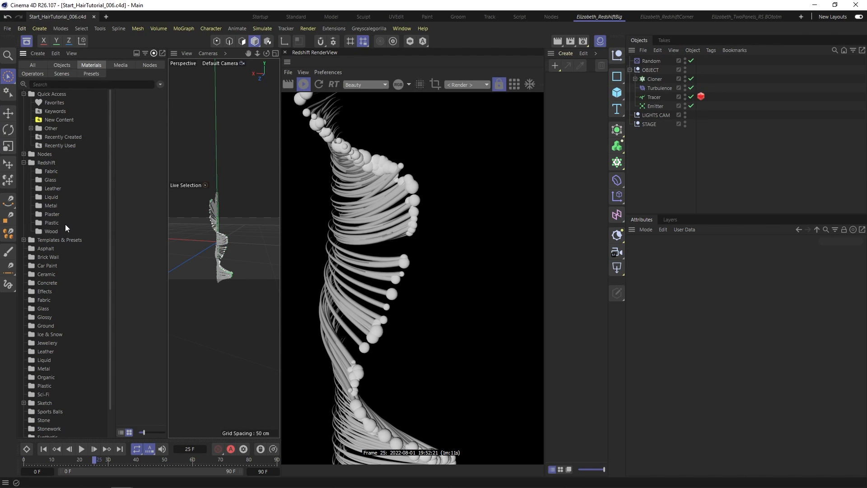
Add the Redshift plaster materials Plaster Fine 001 White 440cm and Plaster Rough 001 White 300cm to the scene.
click(51, 223)
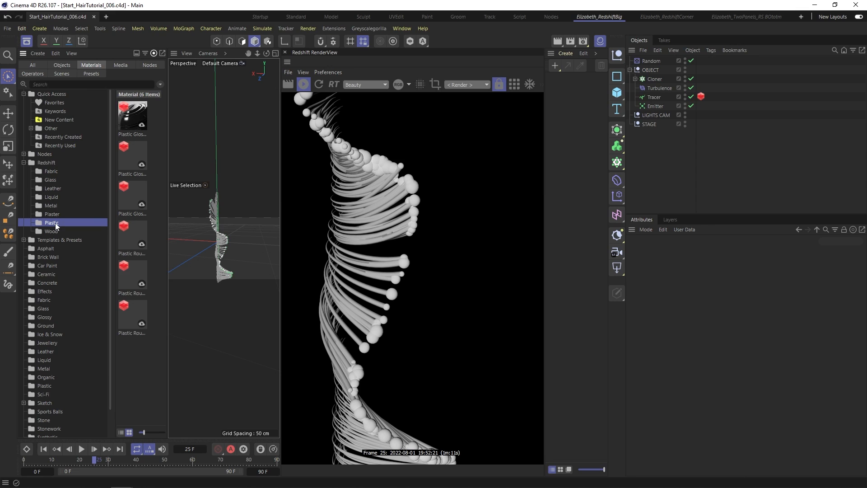
click(53, 214)
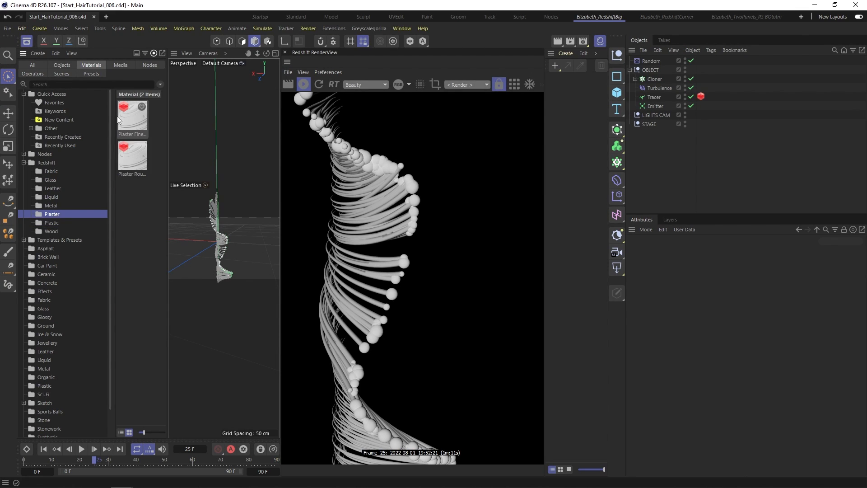
drag(127, 123, 586, 158)
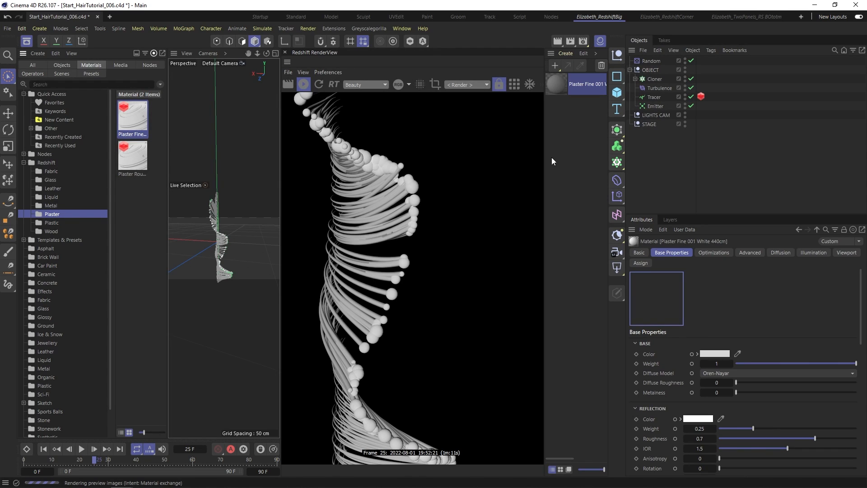
drag(132, 156, 578, 137)
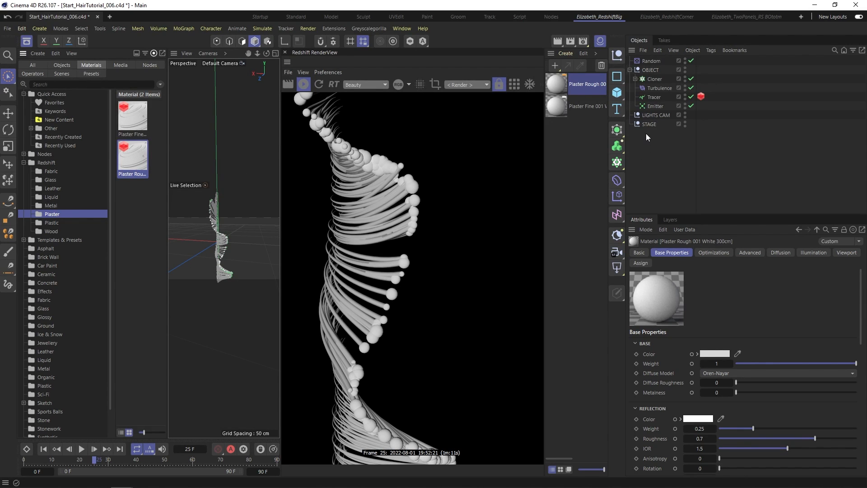
Create a Redshift Dome Light and place it inside the LIGHTS CAM null.
click(648, 116)
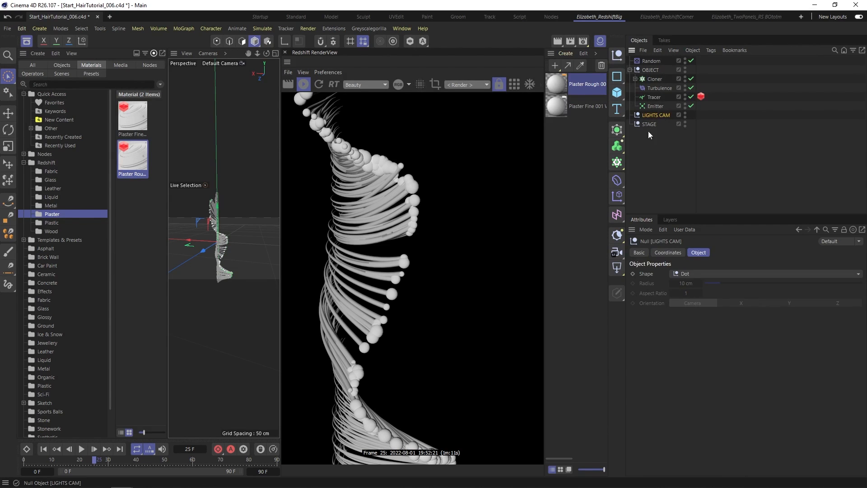
click(617, 267)
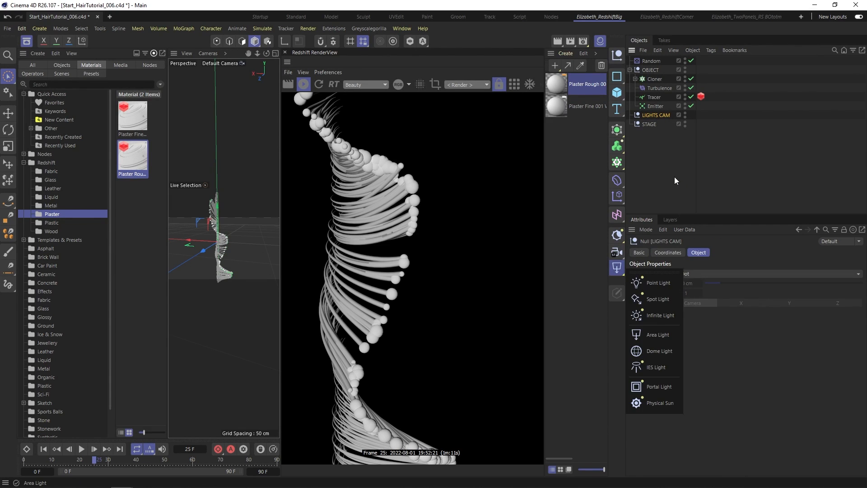
click(666, 354)
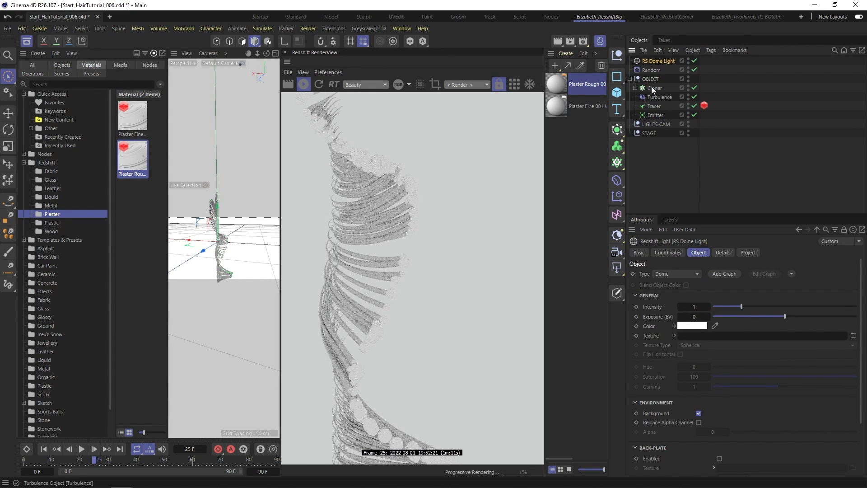
drag(657, 63, 654, 123)
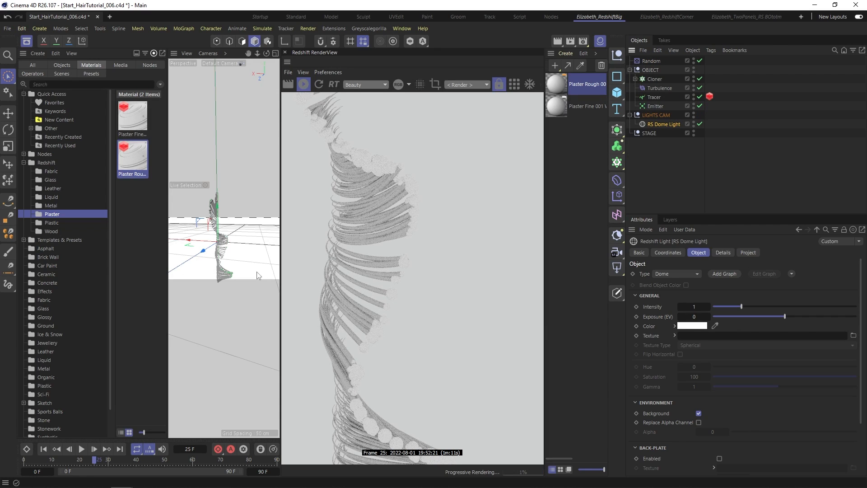
Search the media assets for "hdr" and look through the images for one suited to the dome light.
click(86, 85)
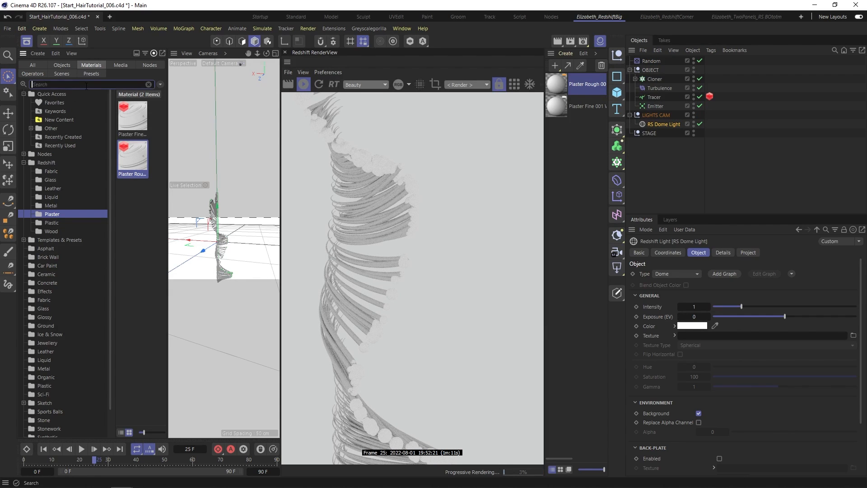
text(hdi)
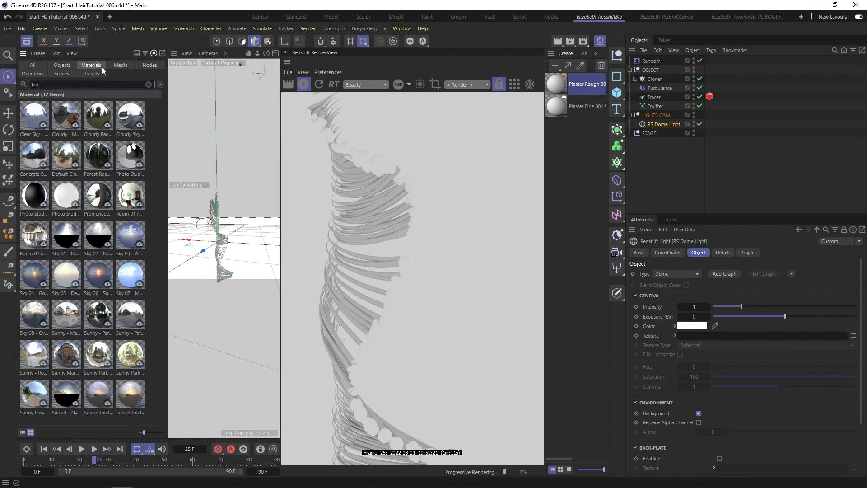
click(118, 65)
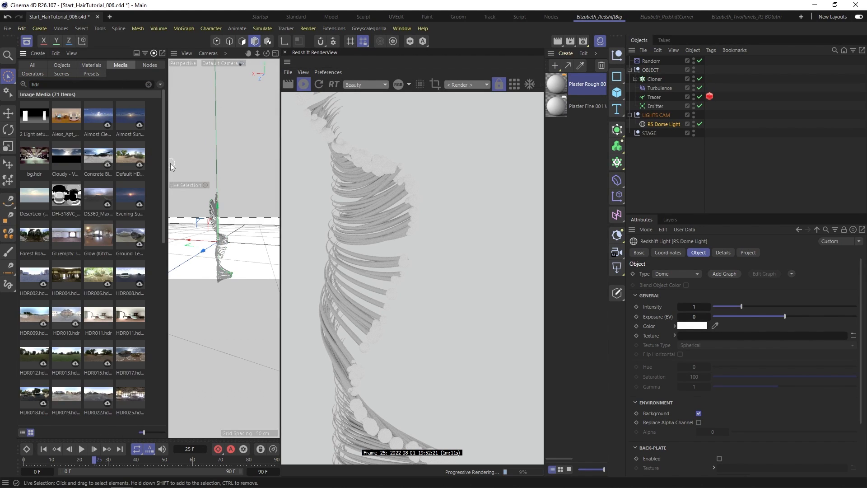
drag(164, 163, 164, 326)
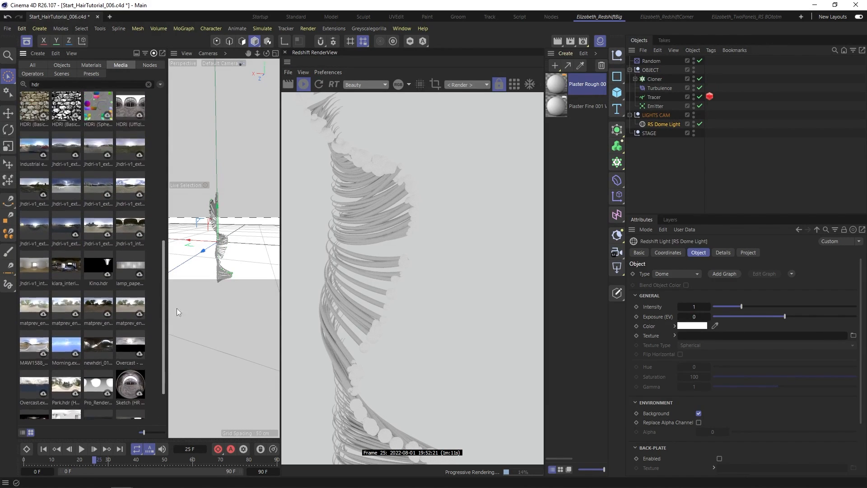
scroll(161, 263, up, 5)
Assign GI (empty_room_02_pano).hdr as the dome light's texture and turn off its environment Background.
drag(170, 229, 170, 170)
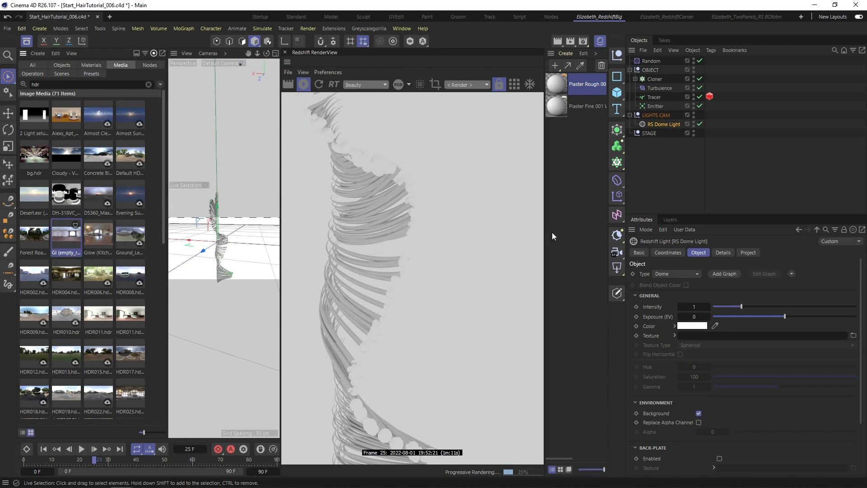
drag(703, 327, 701, 339)
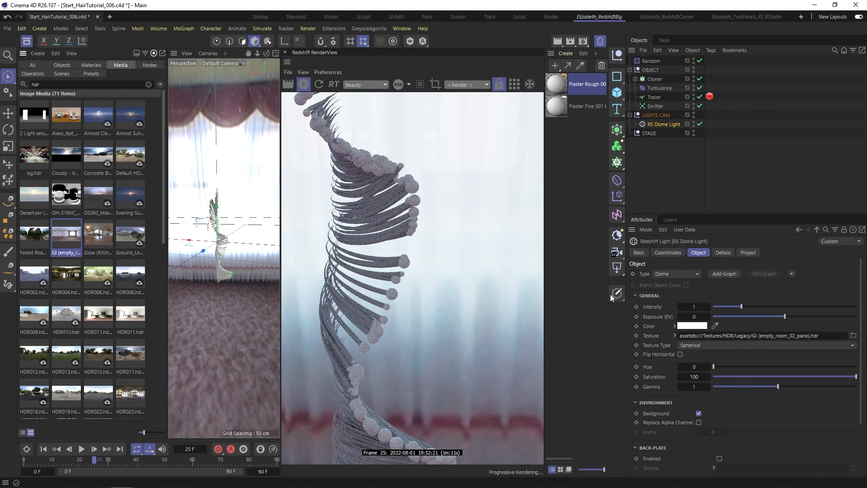
click(698, 414)
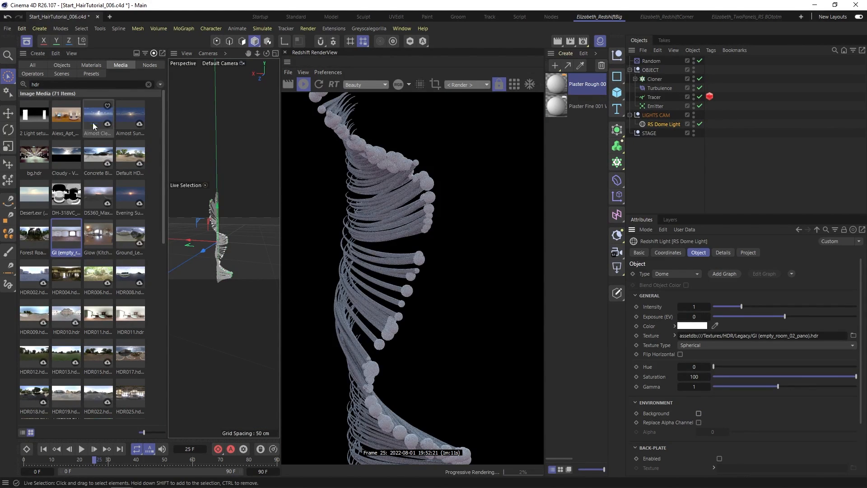
Add a Plane to the scene and set its orientation to +Z.
click(618, 96)
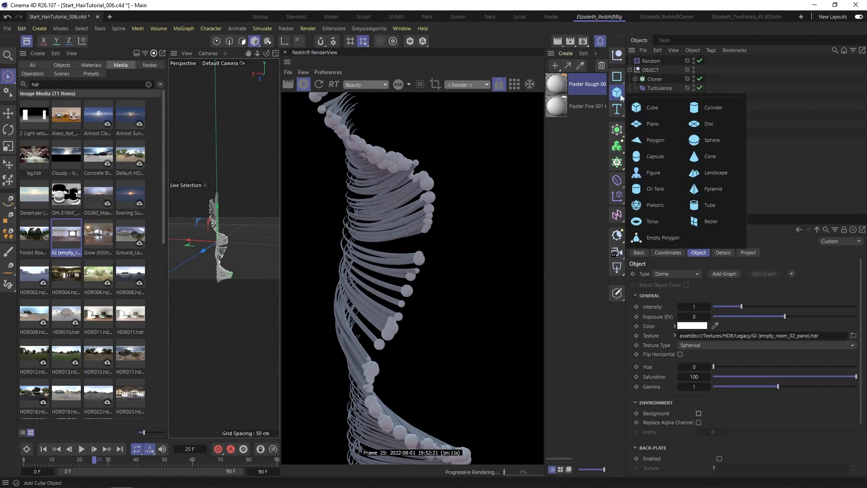
click(653, 122)
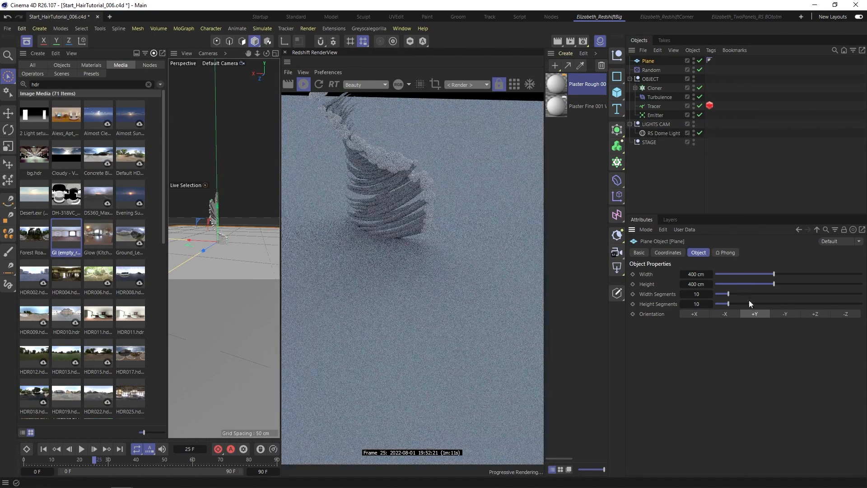
click(815, 313)
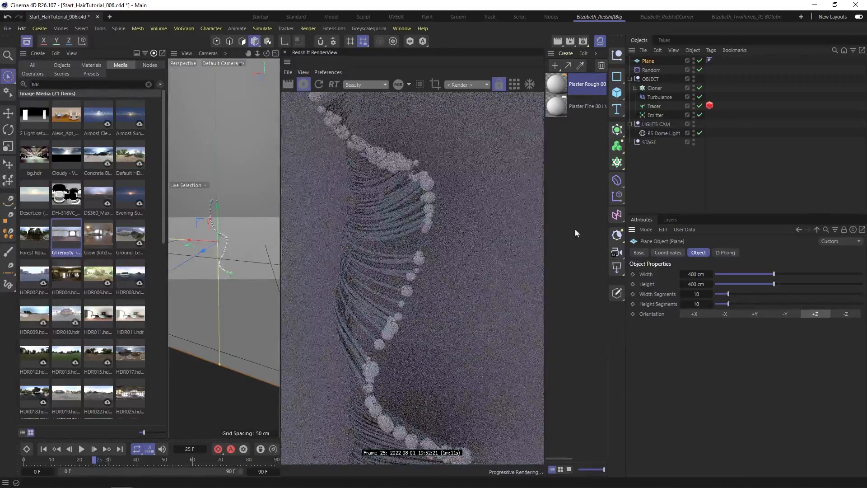
Close the Asset Browser and examine the plane's position relative to the strands from several angles.
alt+drag(195, 163, 211, 161)
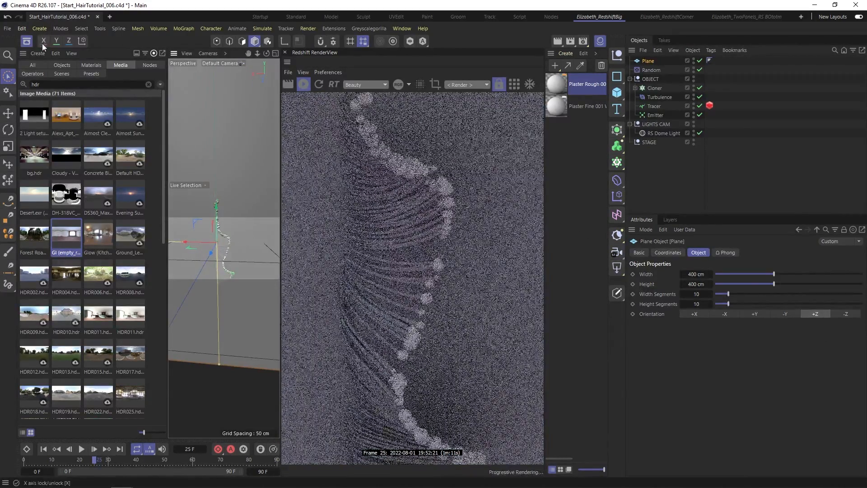
click(27, 39)
alt+drag(161, 286, 248, 253)
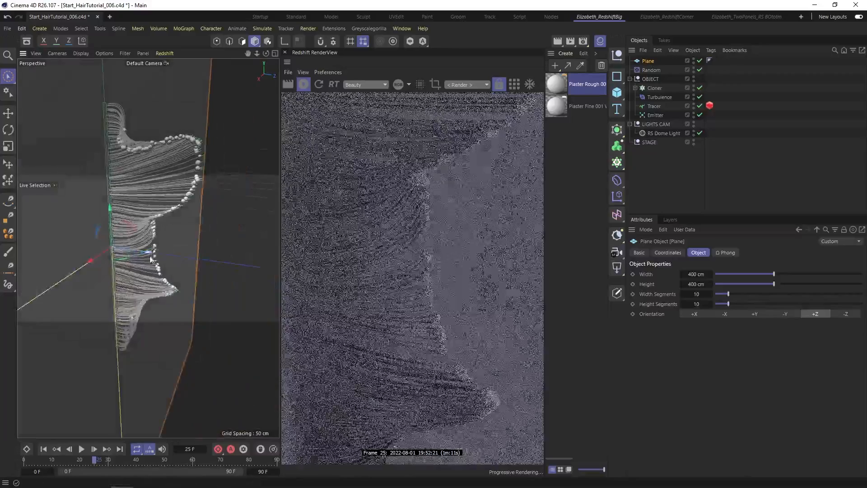
alt+drag(231, 232, 105, 206)
scroll(377, 233, down, 3)
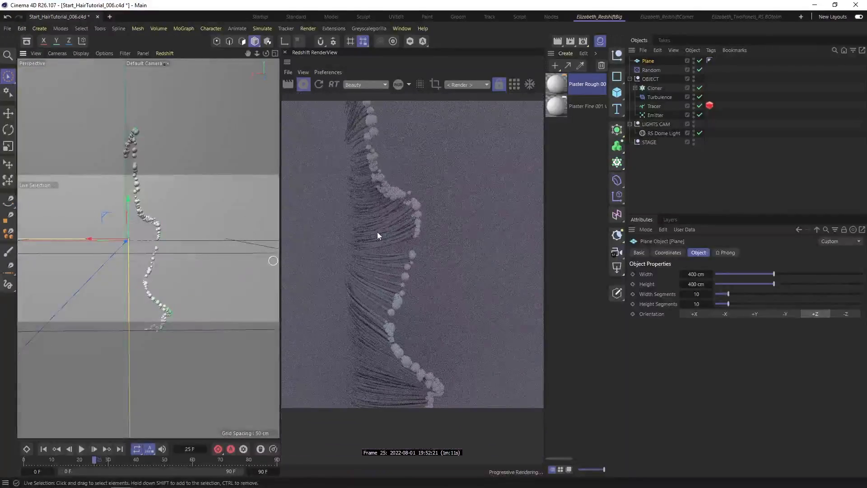
Rotate the RS Dome Light around its vertical axis to change how the HDR lights the strands.
alt+drag(173, 274, 156, 272)
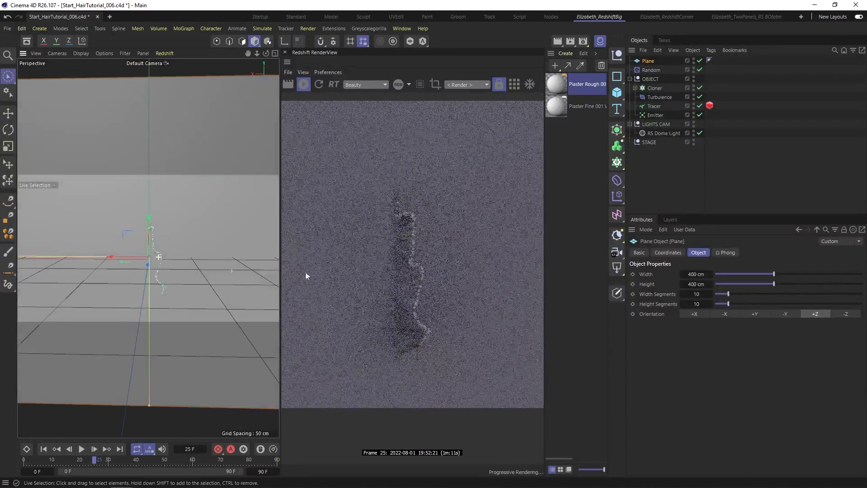
click(654, 134)
key(r)
drag(153, 265, 213, 262)
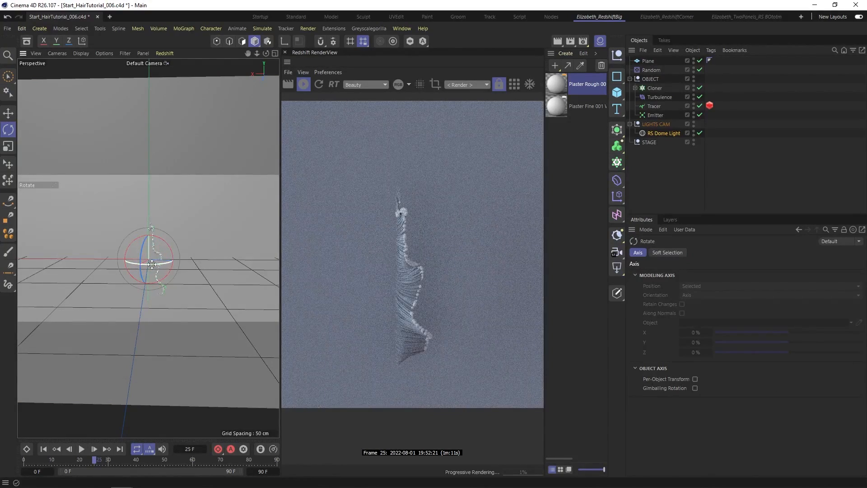
alt+drag(185, 270, 195, 254)
drag(257, 53, 514, 238)
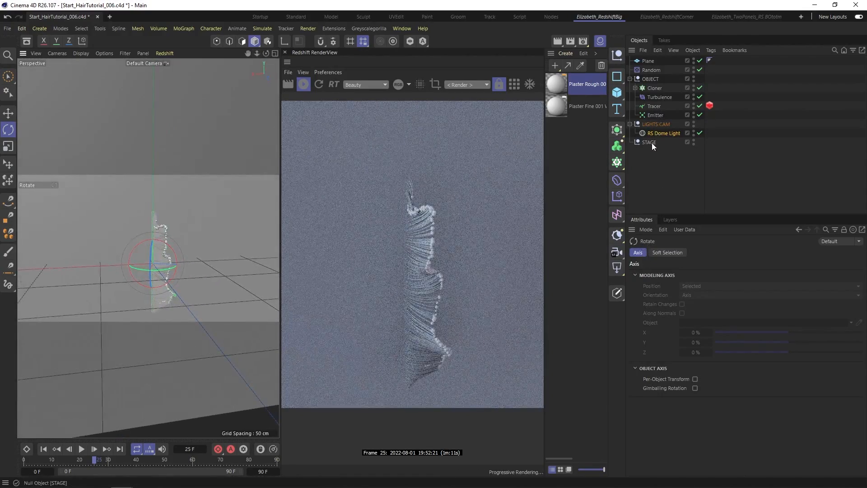
Add a Redshift Area Light and rotate it to point downward.
click(616, 270)
click(662, 334)
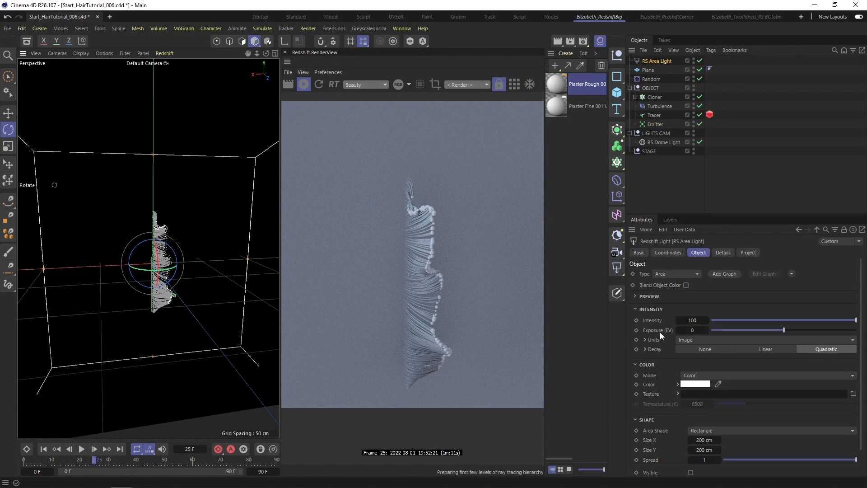
drag(54, 184, 213, 335)
Raise the area light above the strands and the top edge of the backdrop plane.
key(e)
drag(143, 268, 184, 141)
scroll(143, 248, down, 6)
key(r)
key(e)
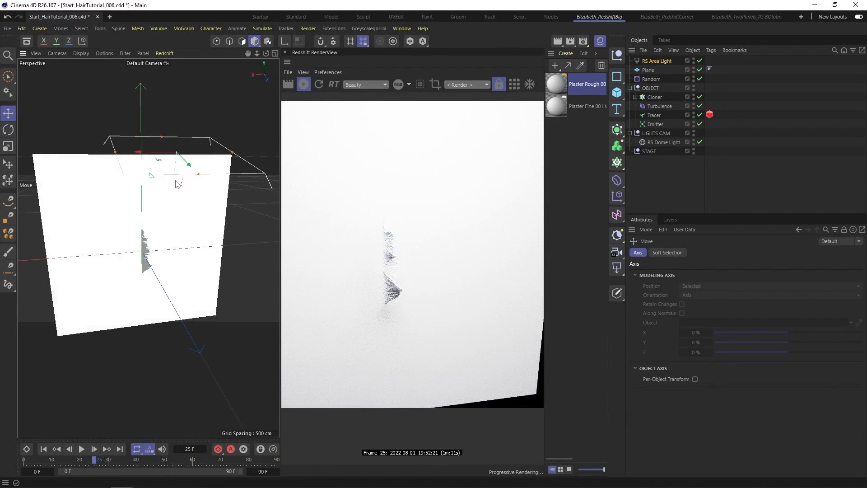
drag(179, 182, 185, 139)
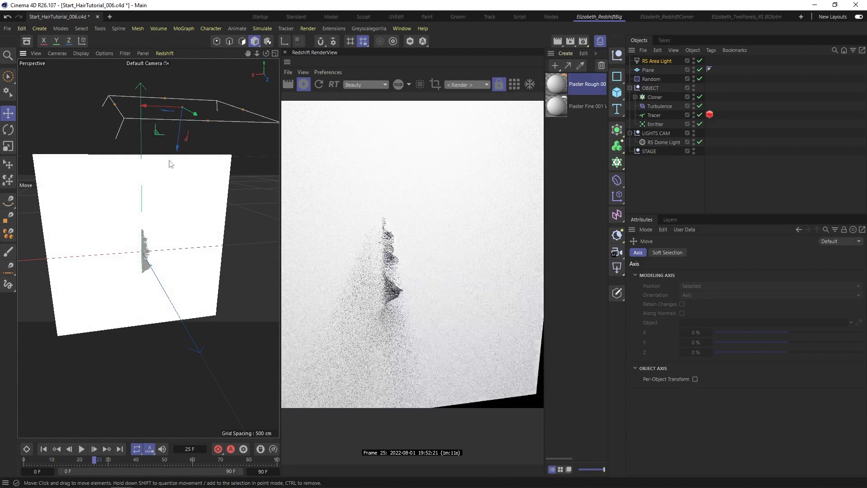
Lower the area light's intensity to about 4.49 and tint its color pale cyan, about RGB 231, 253, 253.
click(654, 62)
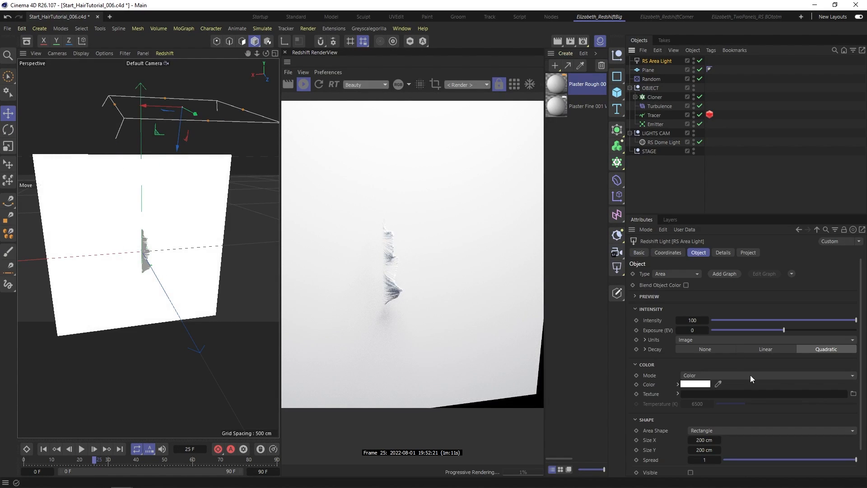
drag(807, 320, 718, 320)
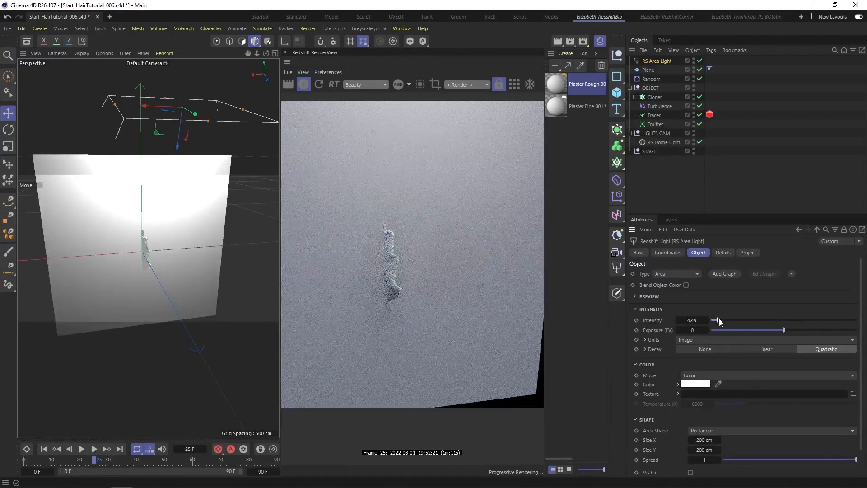
click(692, 383)
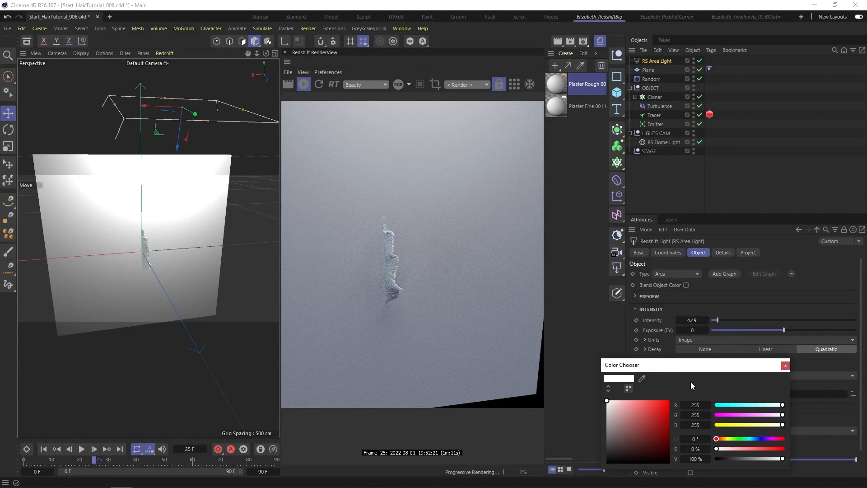
click(772, 405)
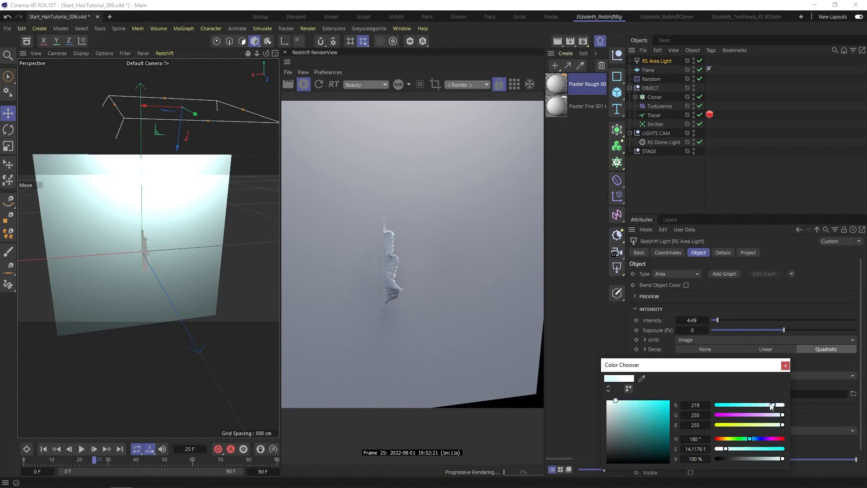
click(613, 401)
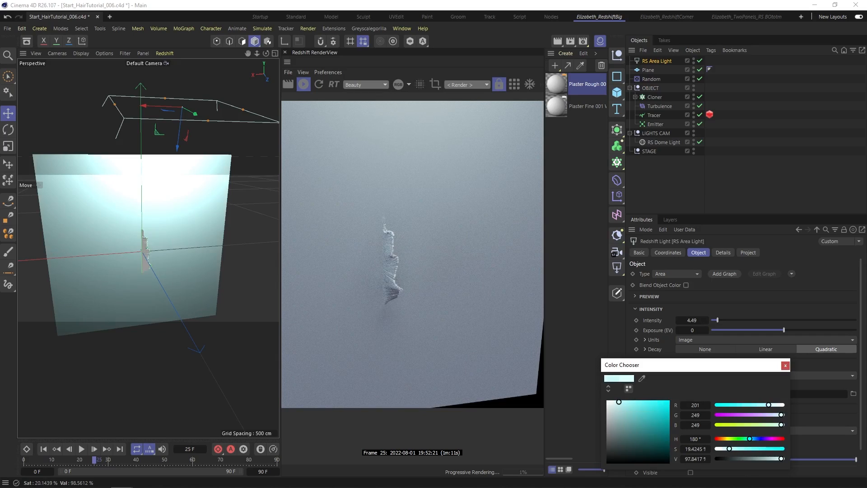
click(612, 400)
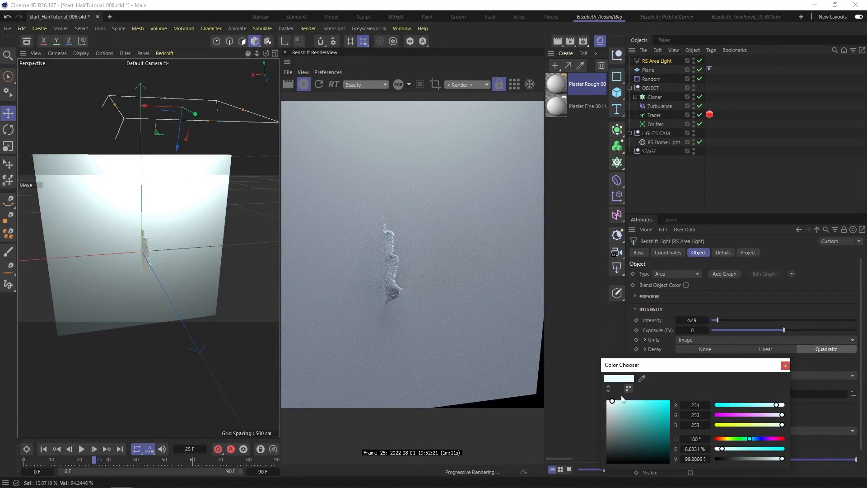
click(785, 365)
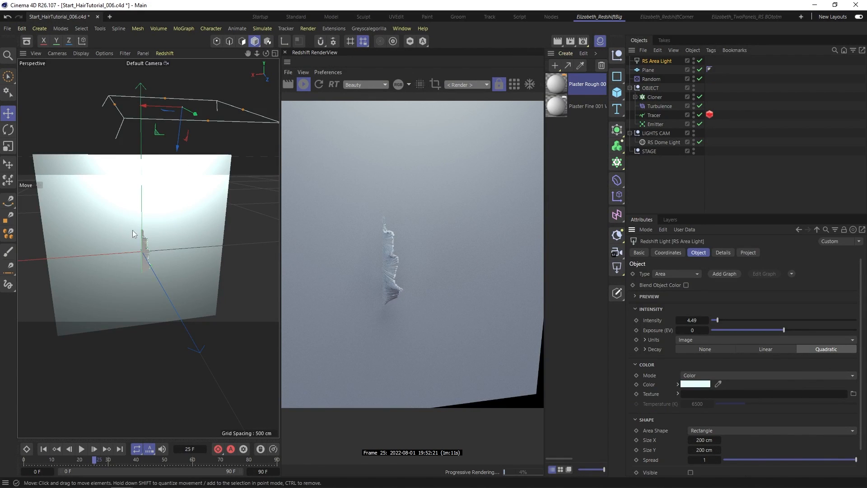
Apply the Plaster Rough 001 White 300cm material to the Plane.
scroll(131, 235, up, 6)
alt+drag(138, 246, 180, 224)
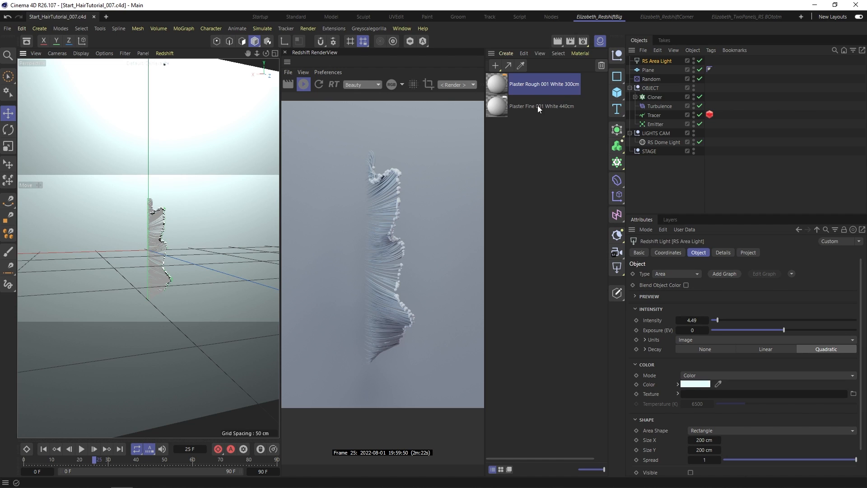
drag(500, 84, 650, 70)
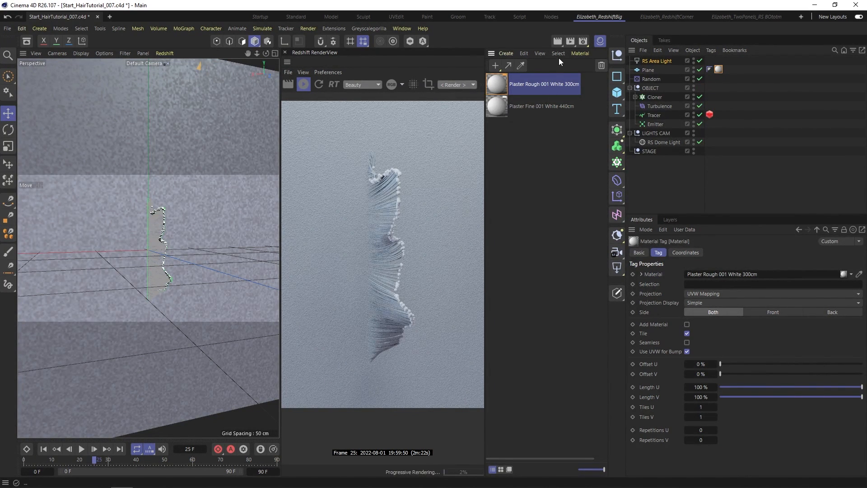
Create a Redshift Standard material and set its reflection roughness to 1.
click(506, 53)
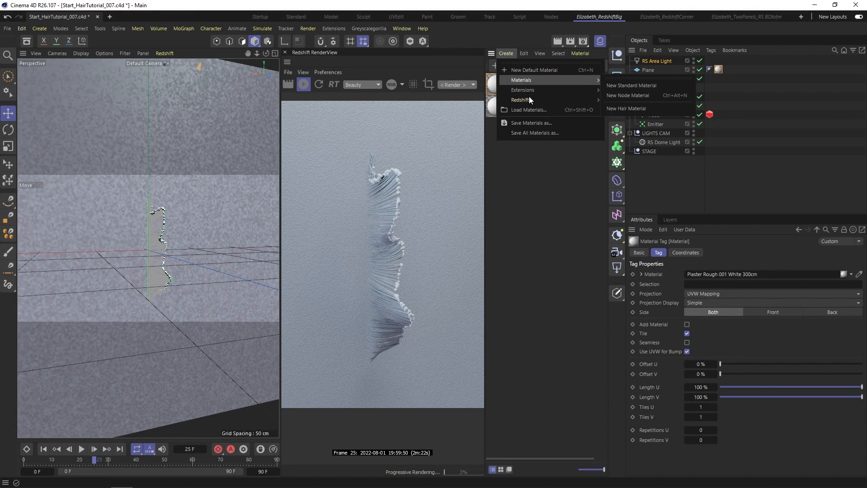
mouse_move(529, 97)
mouse_move(617, 119)
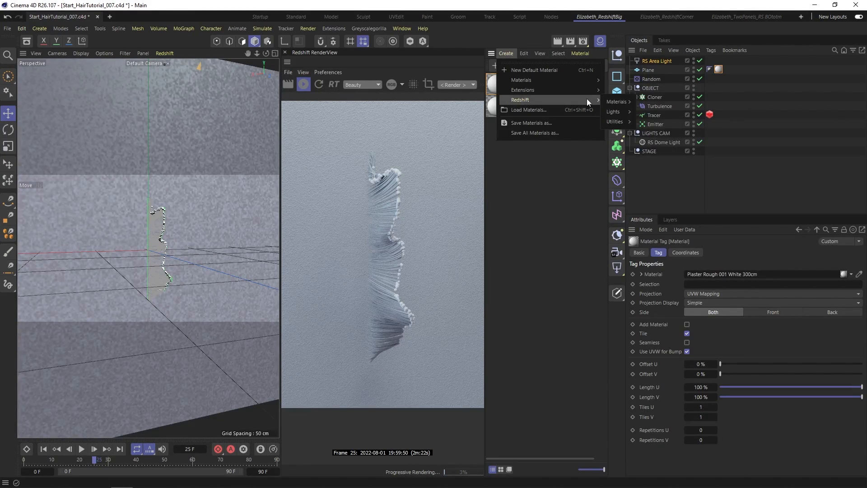
mouse_move(609, 102)
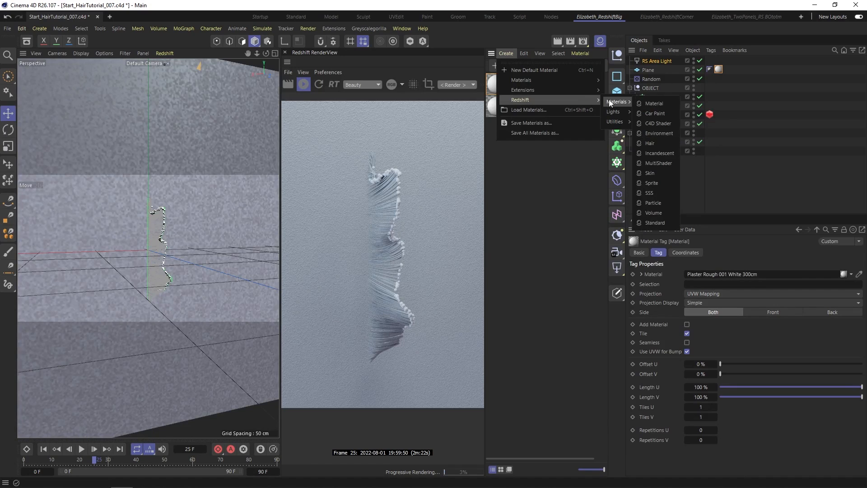
click(660, 226)
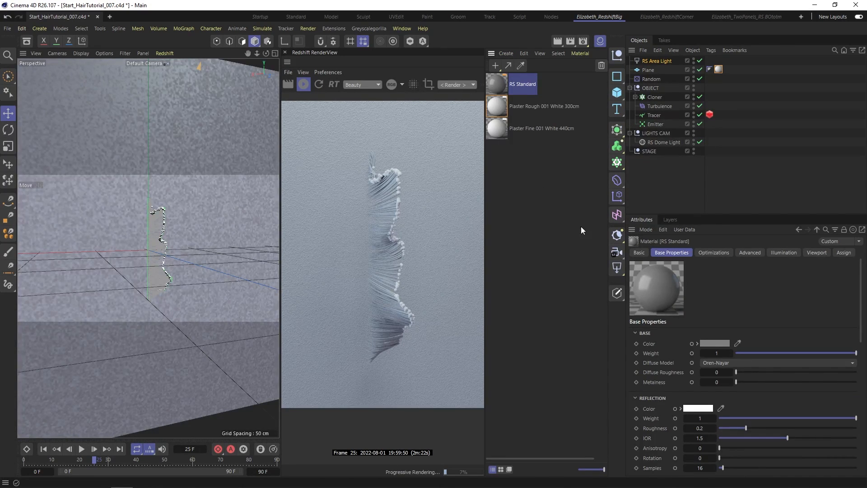
scroll(861, 321, down, 2)
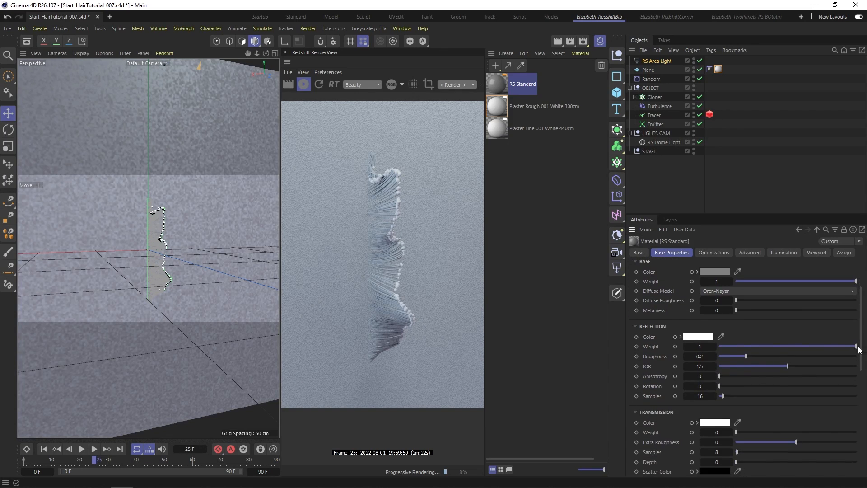
drag(746, 356, 857, 356)
scroll(860, 321, up, 2)
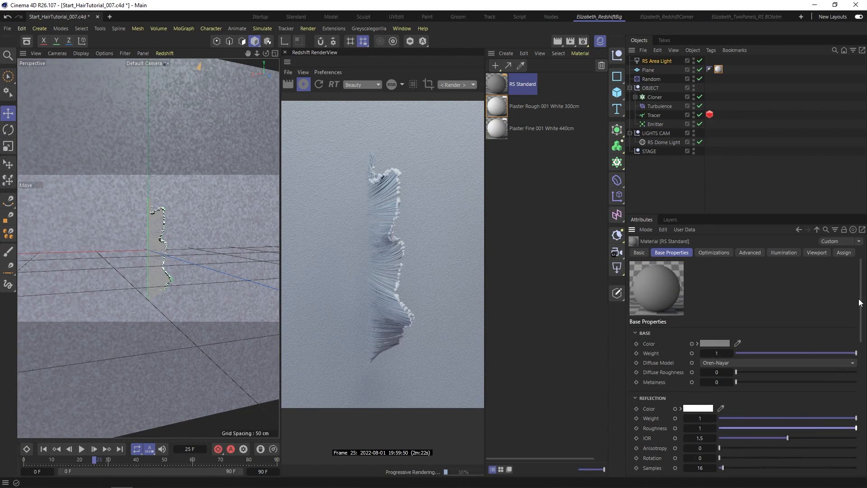
Connect a Ramp texture node to the base color of the RS Standard material.
click(691, 343)
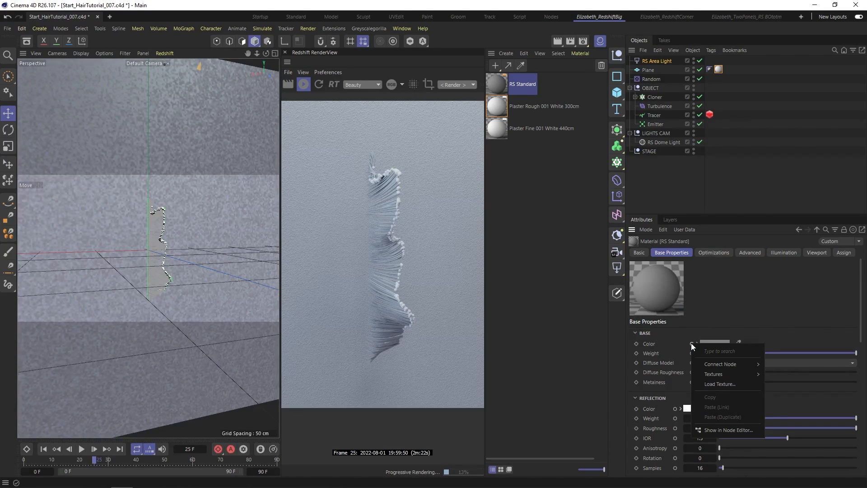
mouse_move(711, 362)
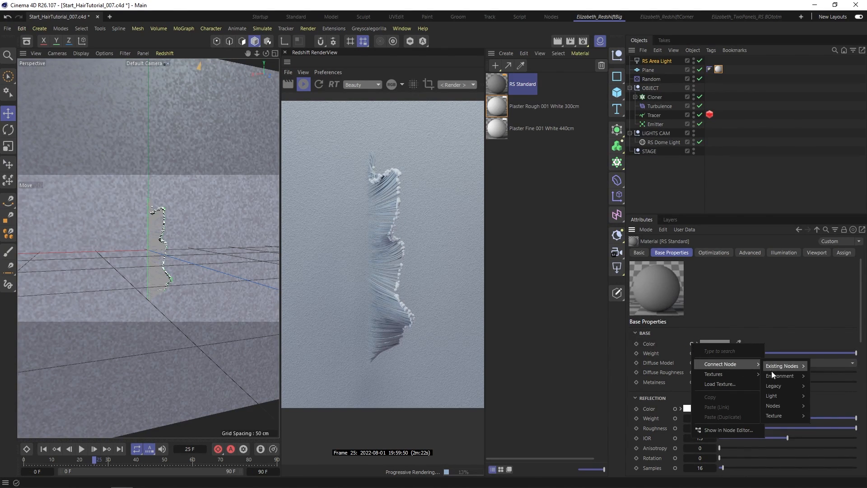
mouse_move(778, 412)
click(826, 441)
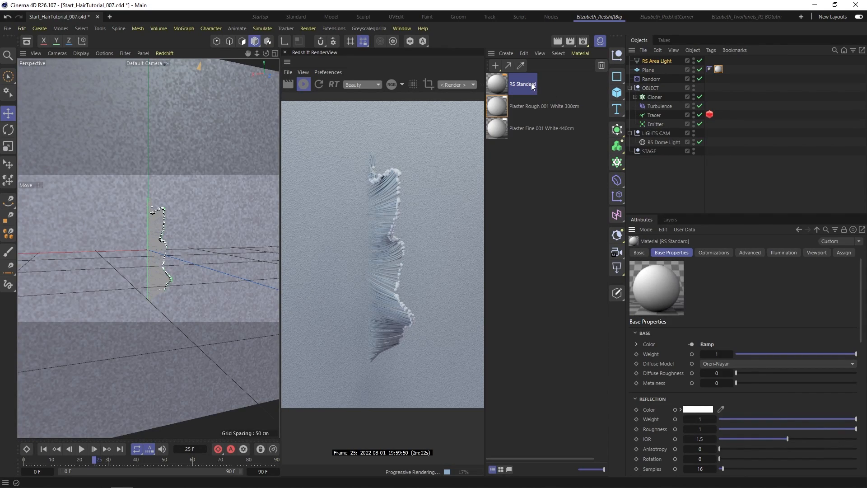
Load the cyan-to-white Gradient preset into the material's Ramp.
click(706, 344)
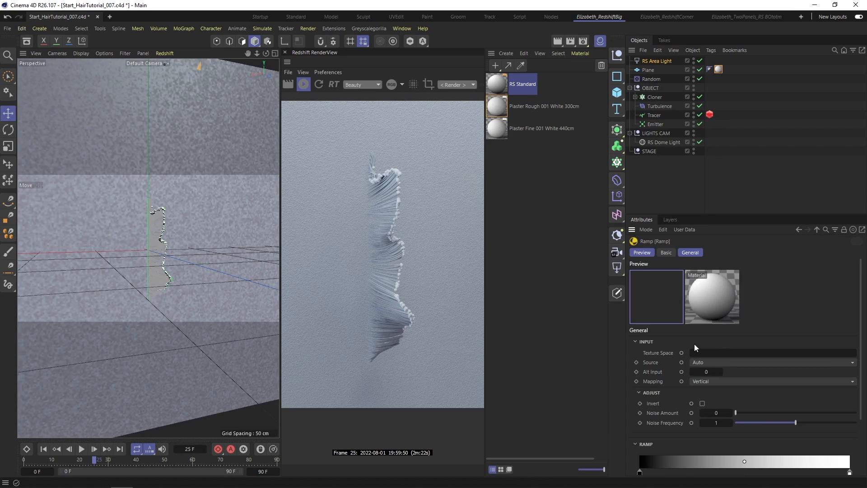
drag(860, 367, 854, 447)
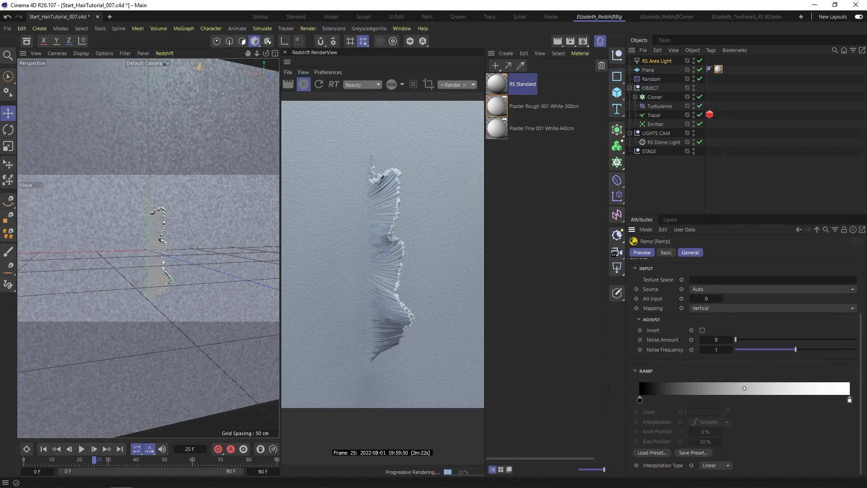
click(647, 451)
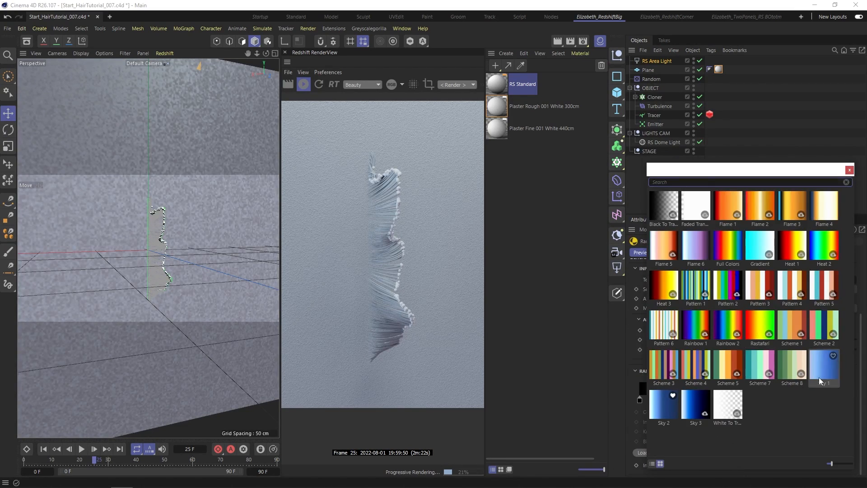
click(759, 249)
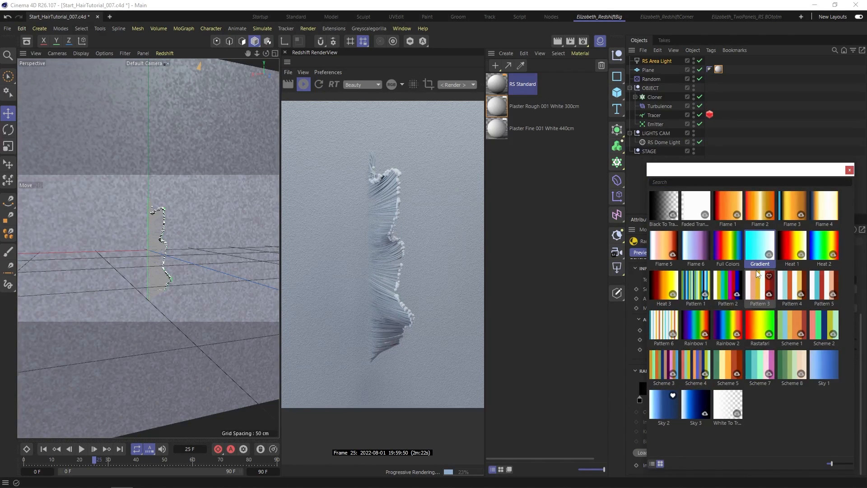
double_click(755, 241)
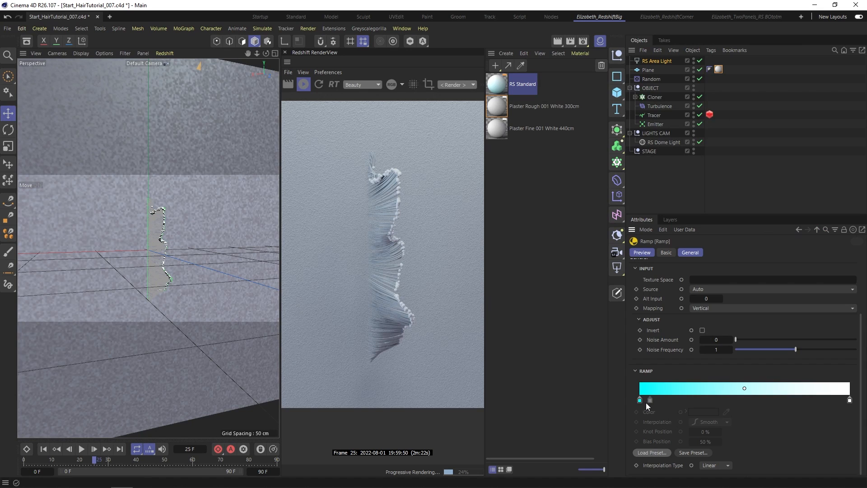
Rearrange the ramp knots to run from white to cyan and recolor the end knot pinkish red, about H 353°, S 97%, V 95%.
drag(648, 400, 764, 400)
drag(849, 400, 639, 400)
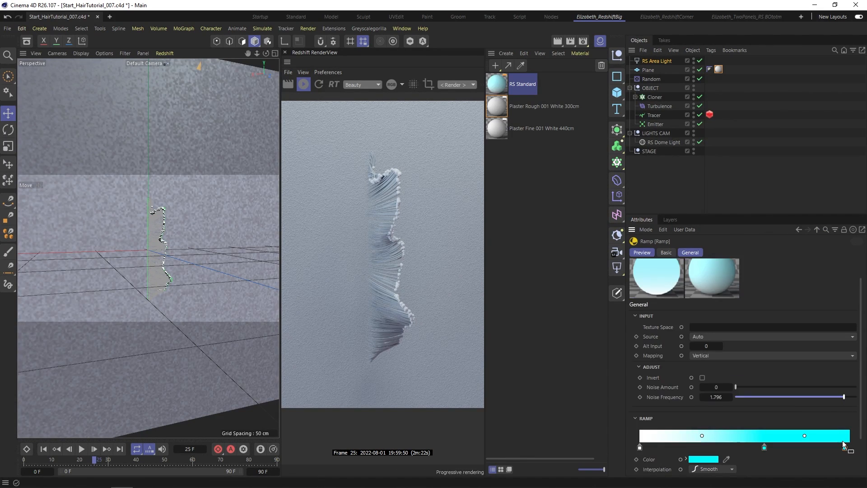
double_click(844, 447)
drag(739, 425, 753, 426)
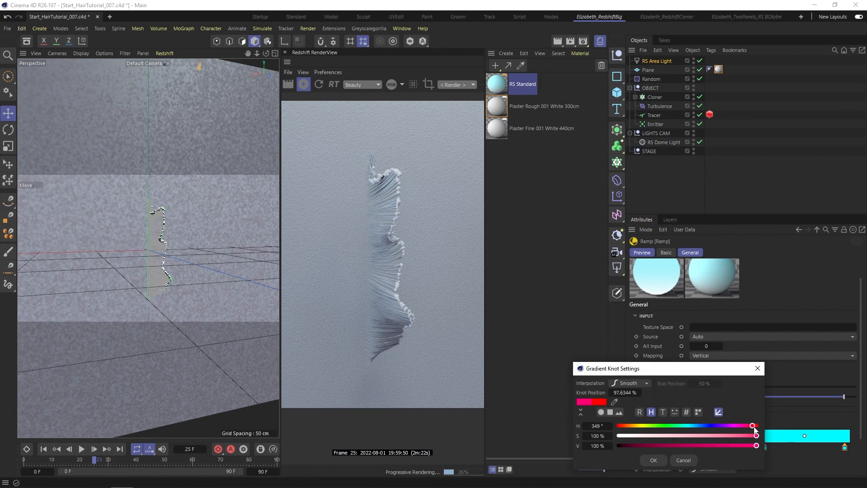
click(745, 446)
mouse_move(756, 435)
mouse_down()
mouse_move(749, 446)
mouse_move(759, 437)
mouse_move(752, 436)
mouse_up()
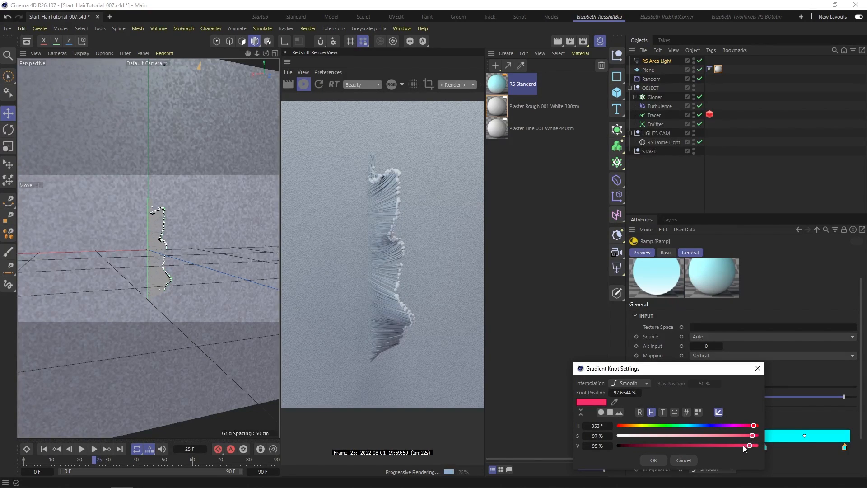
click(654, 460)
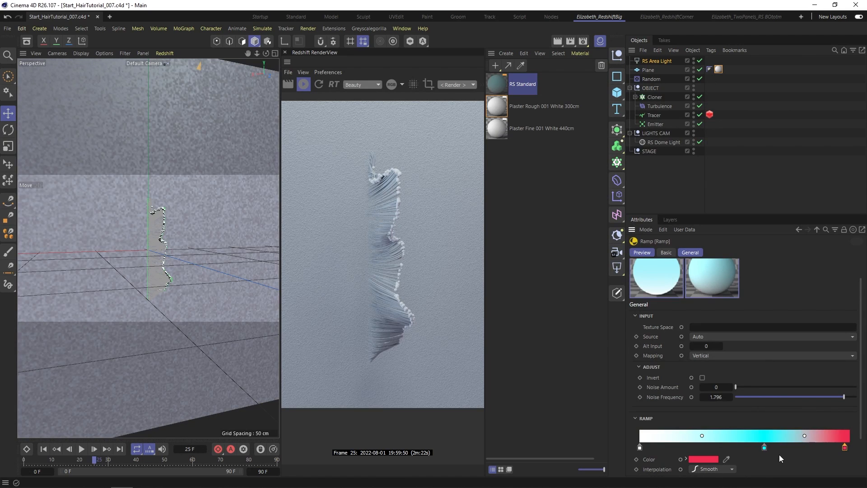
Add a purple knot with hue 271° at about 72% of the ramp and shift the middle cyan knot toward the white end.
click(790, 447)
double_click(789, 447)
click(722, 425)
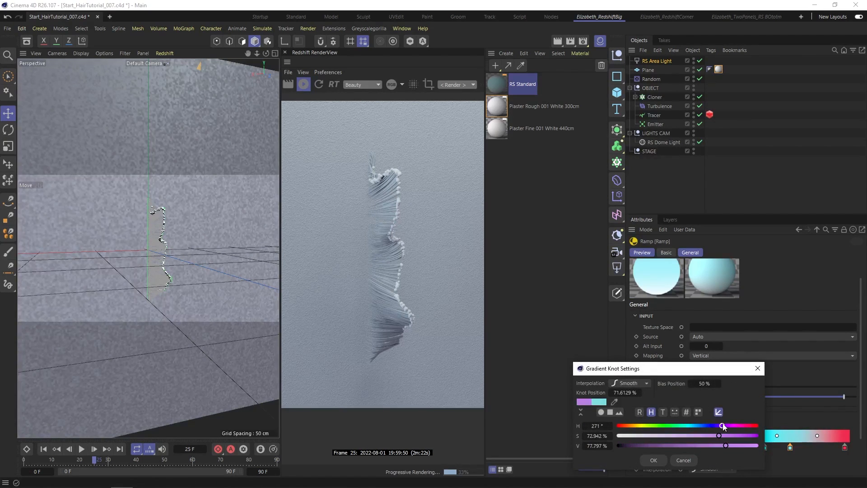
click(653, 460)
click(735, 447)
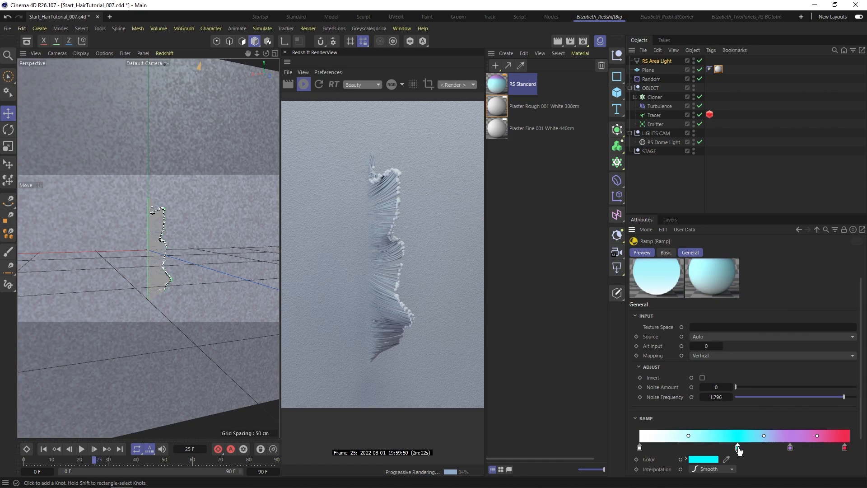
Set the ramp's middle cyan knot to hue 192° and compare the colors with the reference render image.
double_click(735, 447)
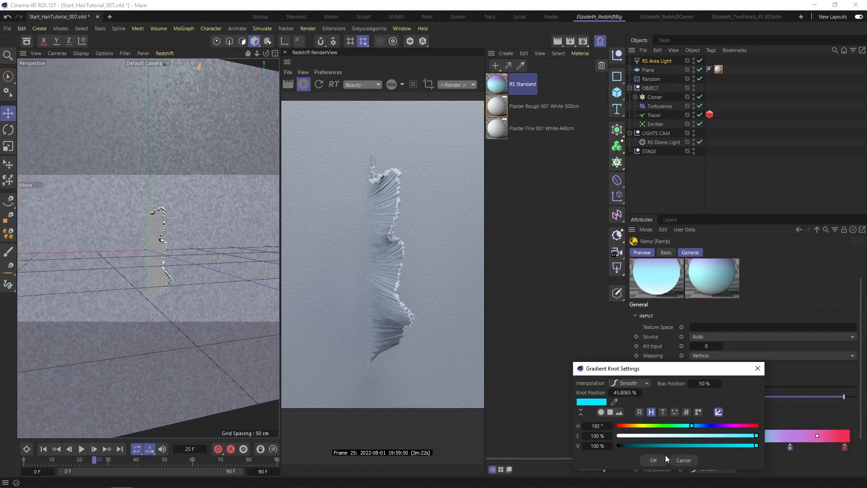
click(653, 459)
click(773, 447)
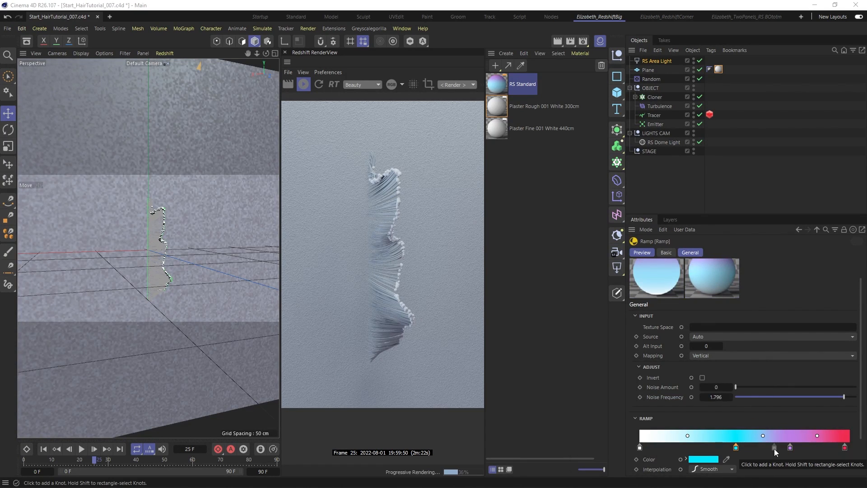
key(alt+Tab)
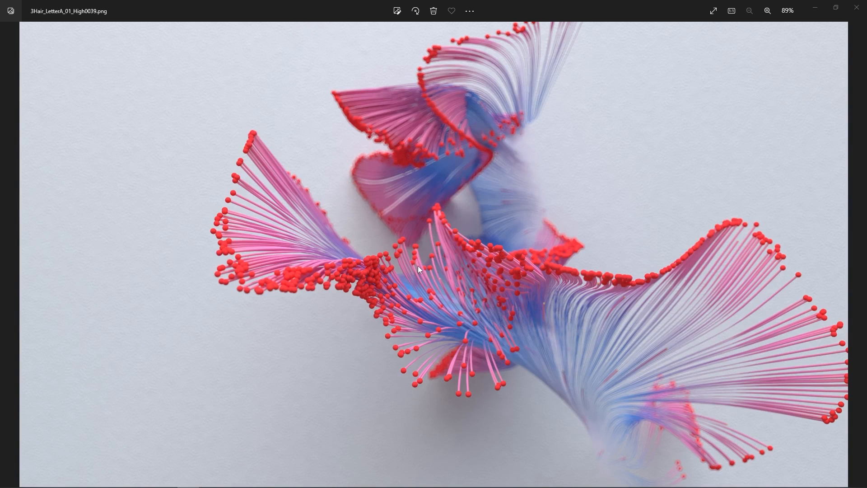
key(alt+Tab)
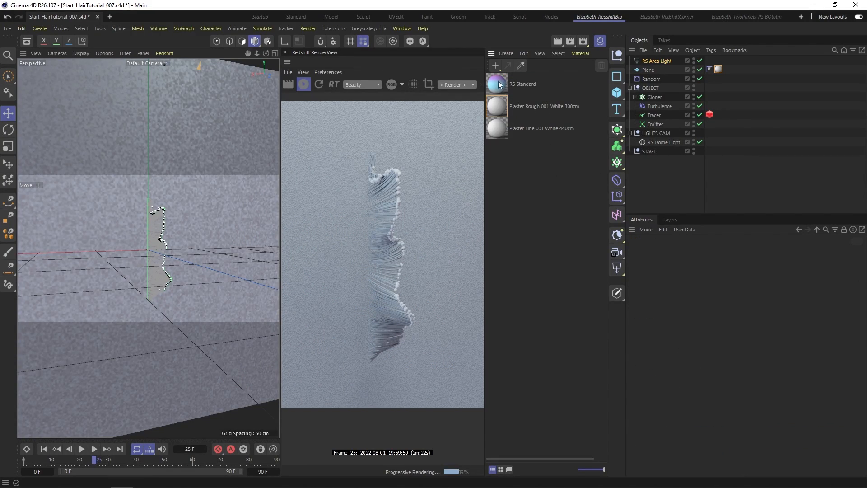
Apply the ramp material to the Tracer and re-render after playing the simulation from the start to frame 52.
drag(655, 109, 657, 116)
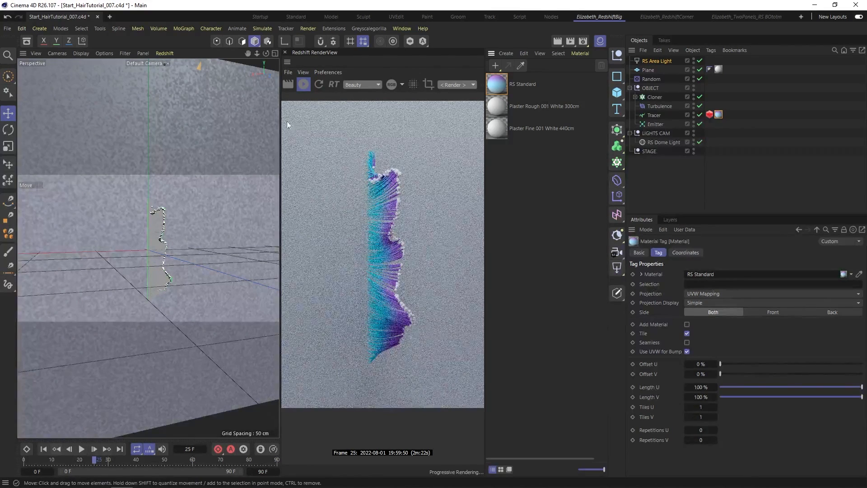
click(302, 84)
click(43, 449)
click(82, 449)
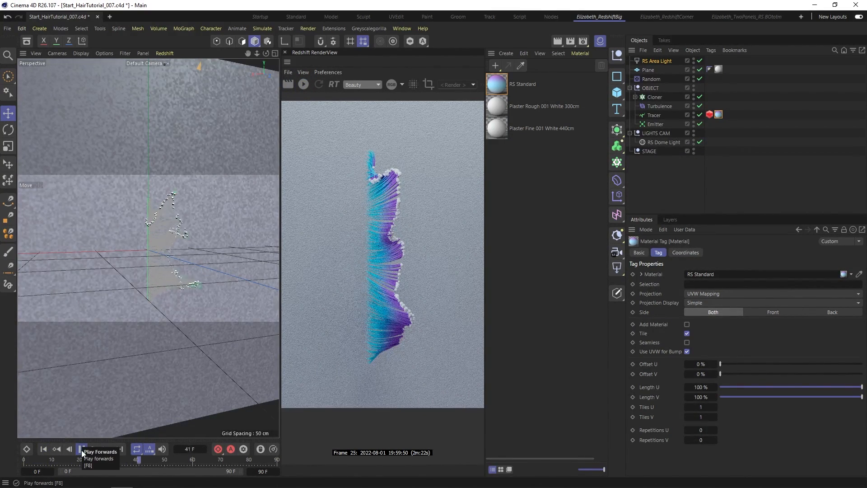
click(81, 449)
click(304, 85)
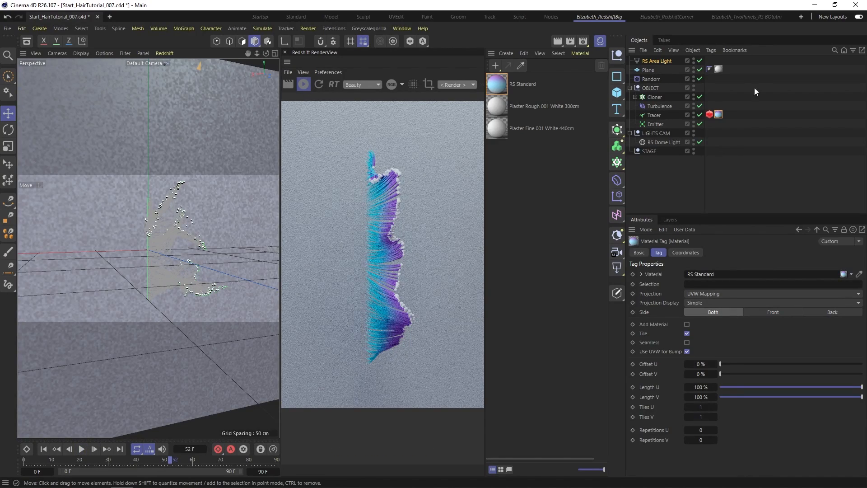
Shift the ramp's cyan, purple and pinkish red knots toward the white end, to about 30%, 60% and 80%.
double_click(720, 115)
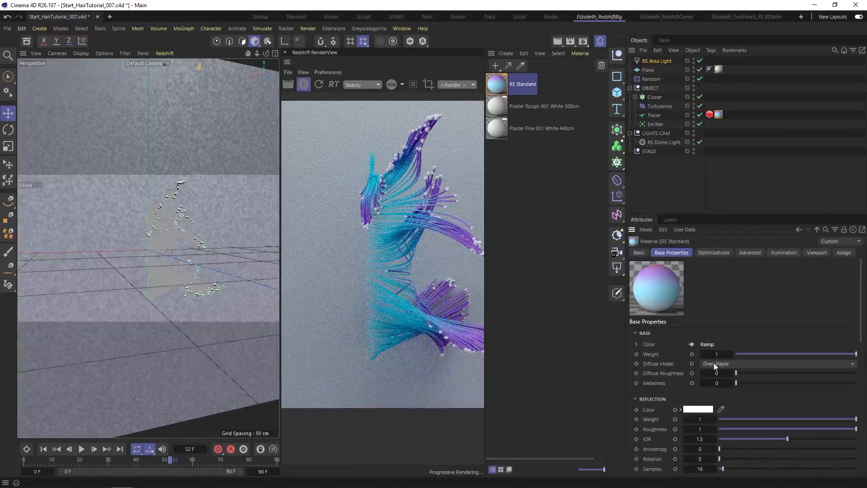
click(703, 343)
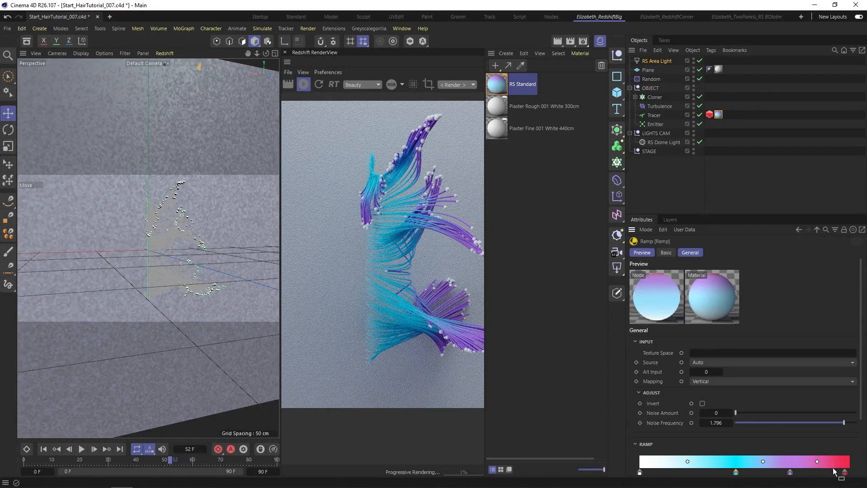
drag(844, 472, 764, 472)
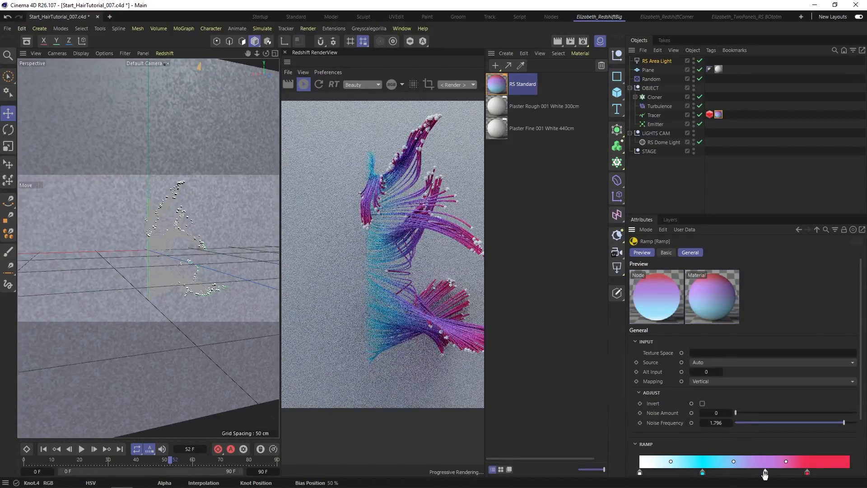
Duplicate the ramp RS Standard material and remove the Ramp node from the copy's base color.
click(556, 158)
drag(520, 85, 523, 94)
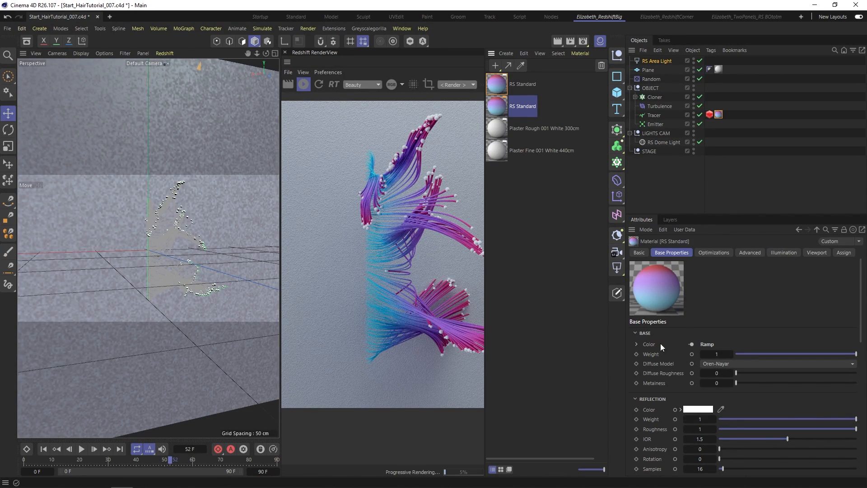
click(689, 344)
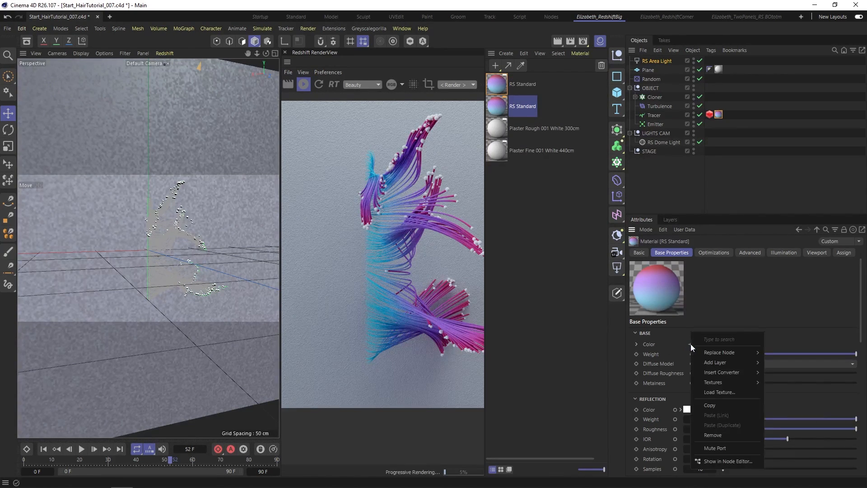
click(725, 432)
Color the copied material red with hue about 359°, saturation 100% and value 100%, and apply it to the Cloner.
click(718, 343)
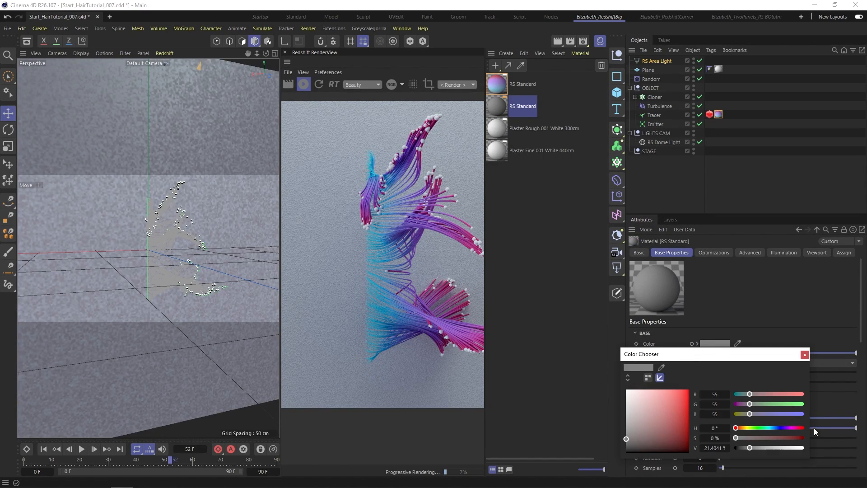
drag(794, 428, 809, 436)
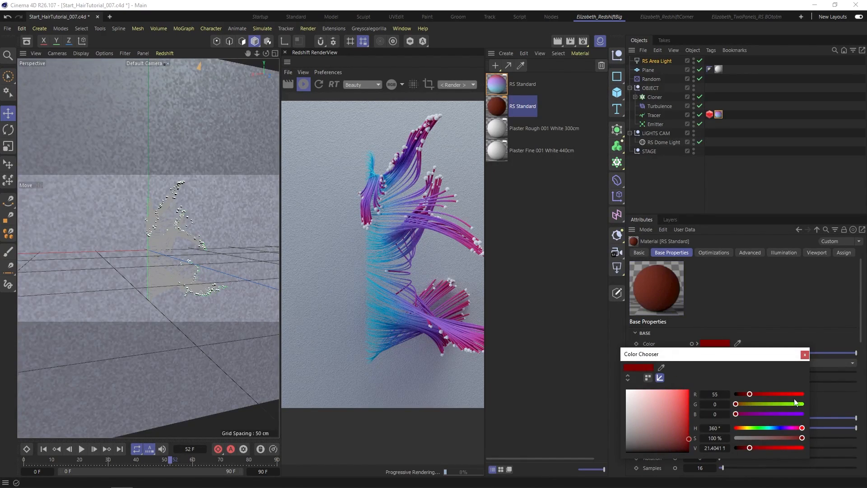
drag(757, 447, 803, 447)
drag(713, 428, 711, 427)
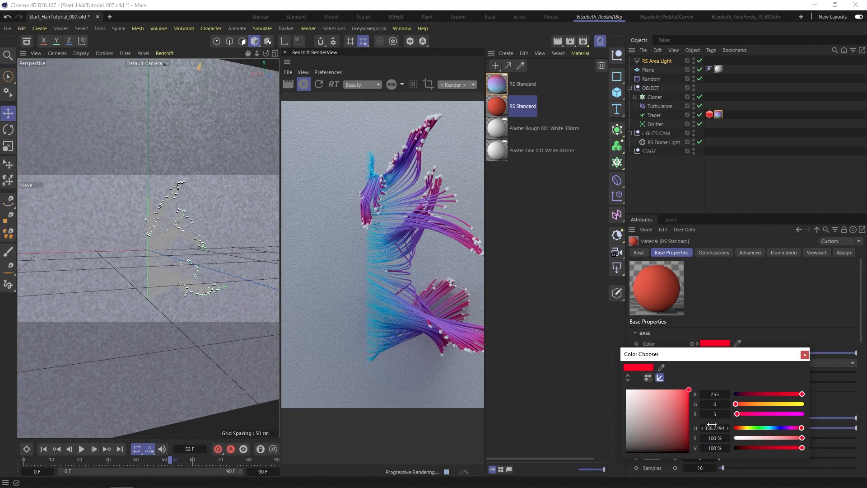
click(804, 355)
drag(653, 95, 654, 96)
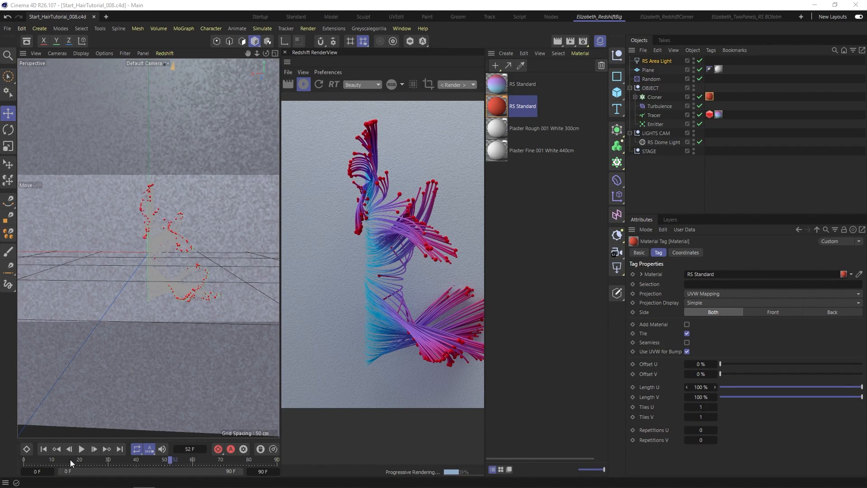
Scrub the timeline back and forth to examine how the unbaked particle simulation behaves in the render.
drag(58, 460, 158, 462)
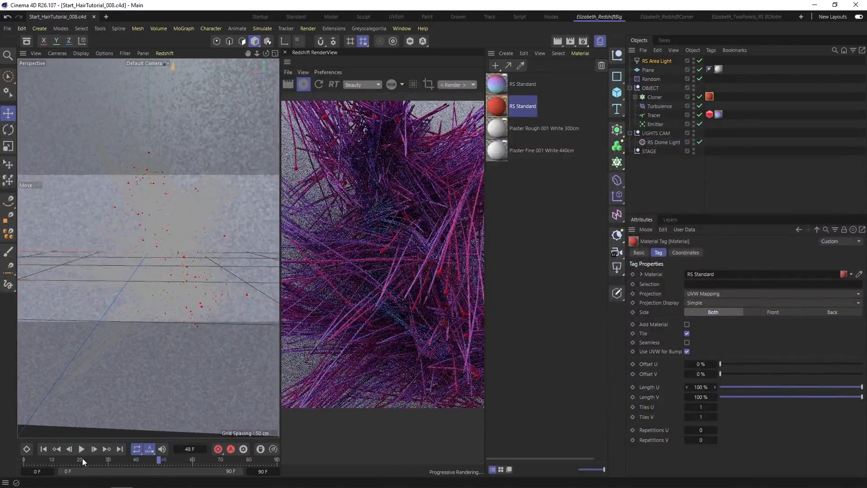
drag(81, 460, 136, 459)
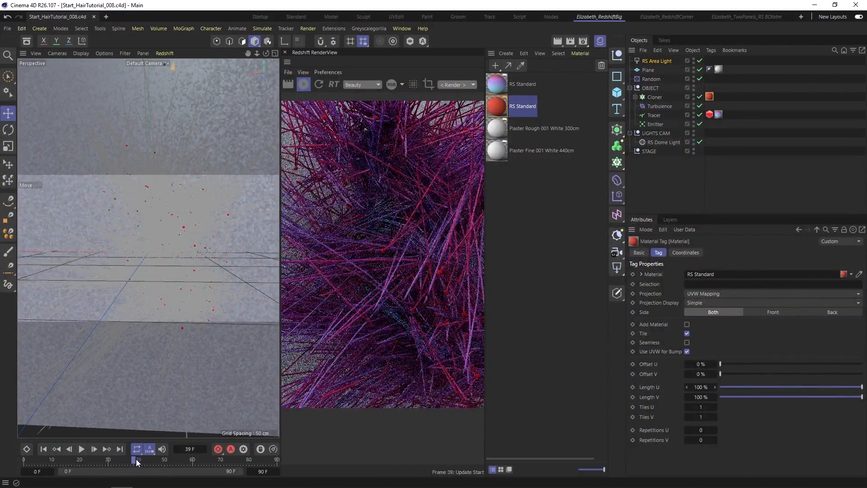
drag(68, 459, 114, 466)
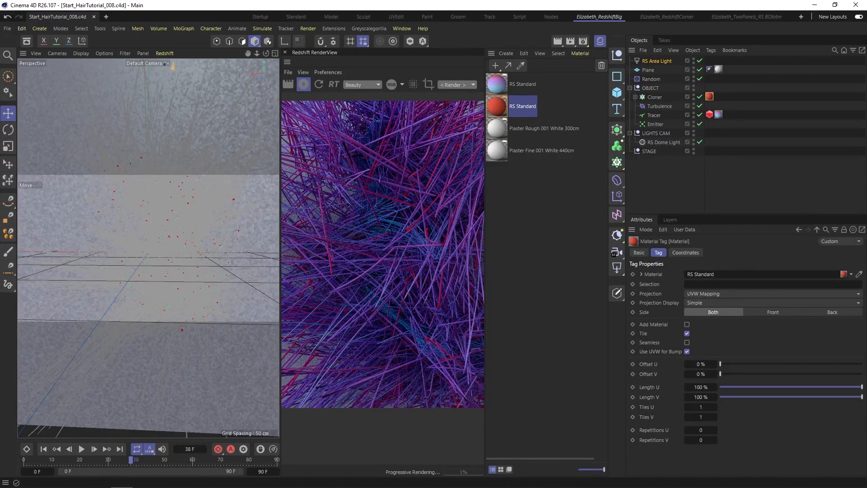
Stop the live render and replay the simulation from the first frame to frame 40.
click(44, 449)
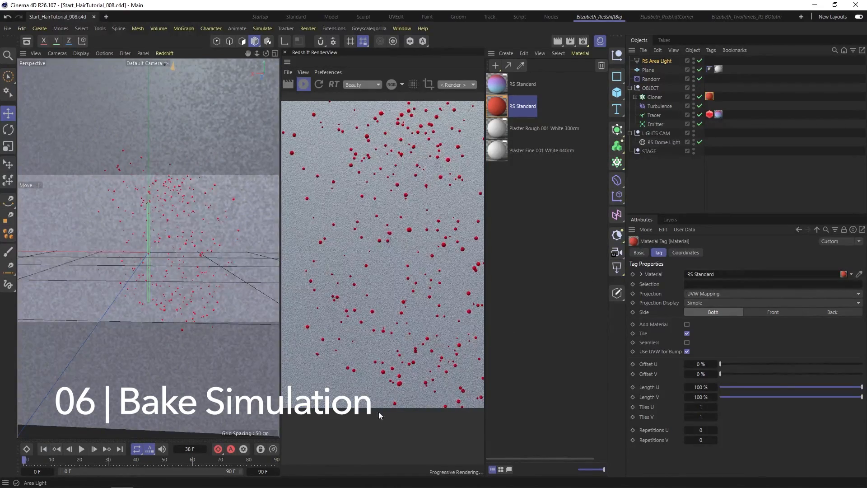
click(304, 85)
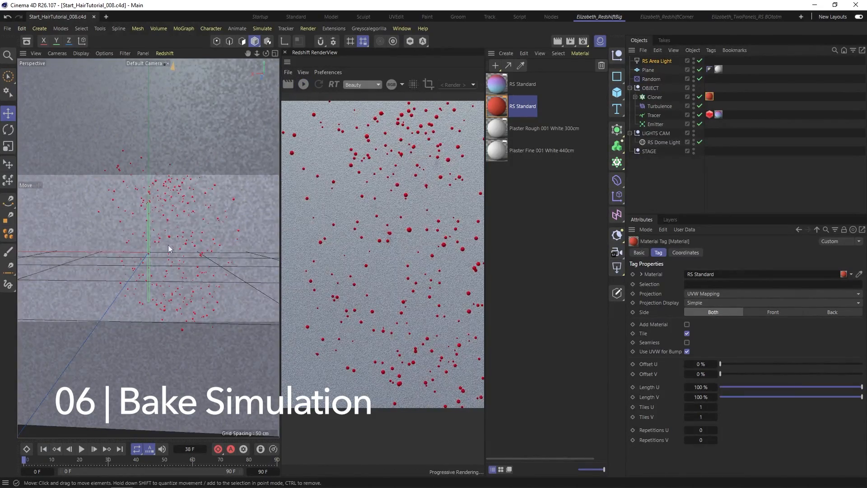
click(80, 448)
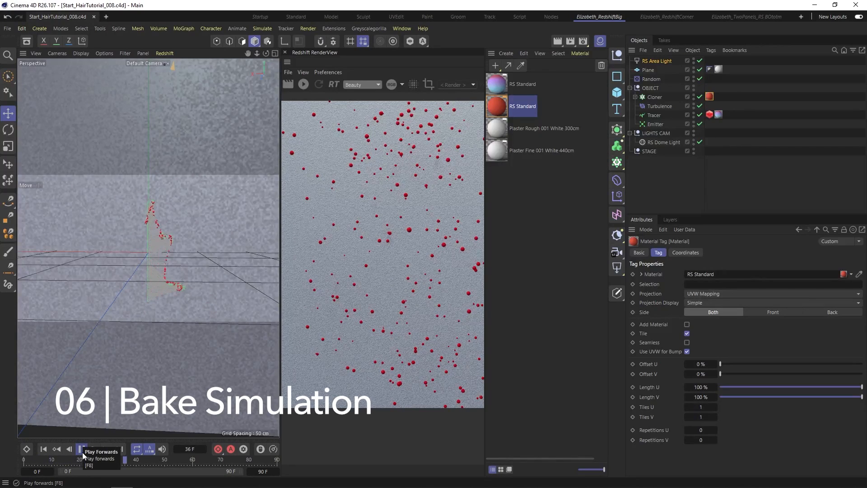
click(83, 452)
alt+drag(178, 245, 136, 247)
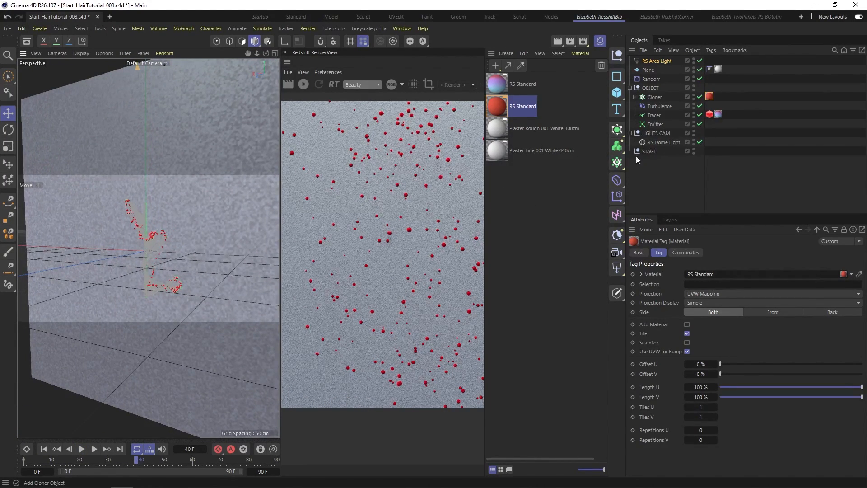
Group the Turbulence, Tracer and Emitter objects under a null named Hair.
click(657, 186)
click(654, 105)
shift+click(652, 123)
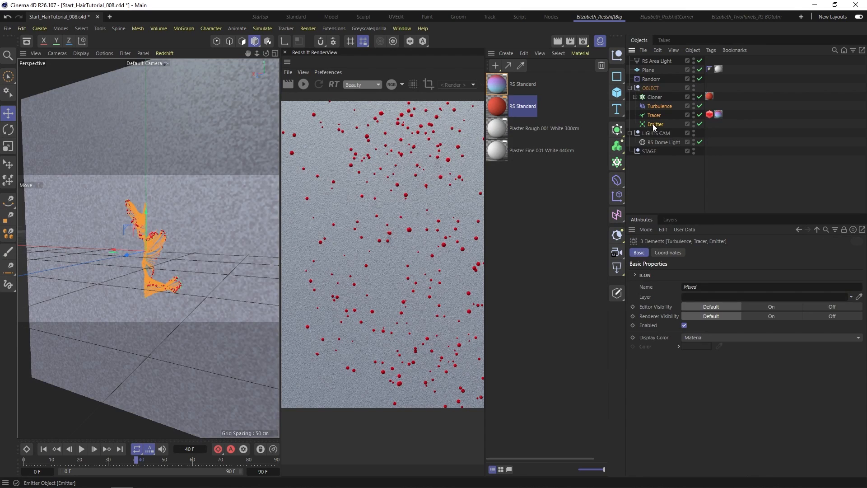
key(alt+g)
double_click(651, 107)
text(Hair)
key(Return)
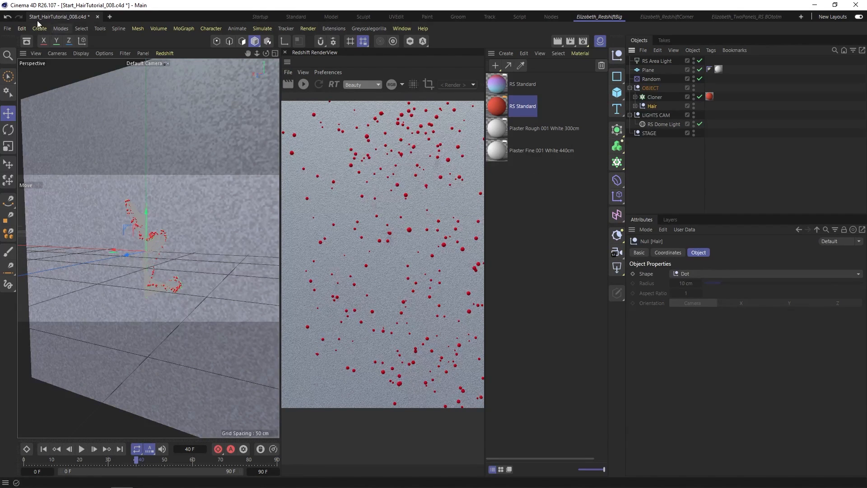
Export only the selected Hair group, frames 0 to 90, as an Alembic file named Start_HairTutorial_008b.
click(7, 28)
mouse_move(79, 226)
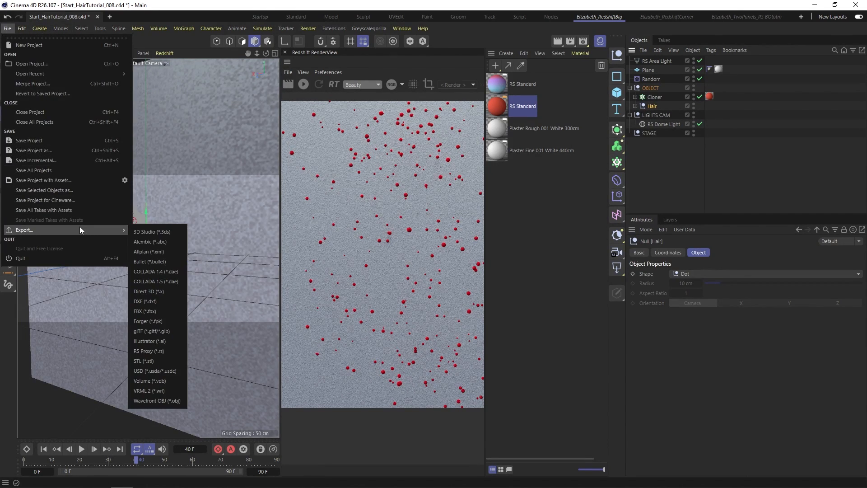
click(153, 227)
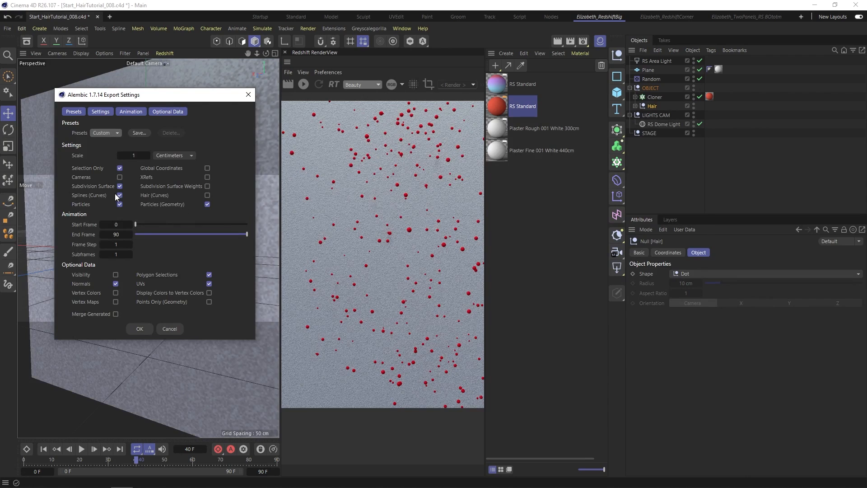
click(140, 329)
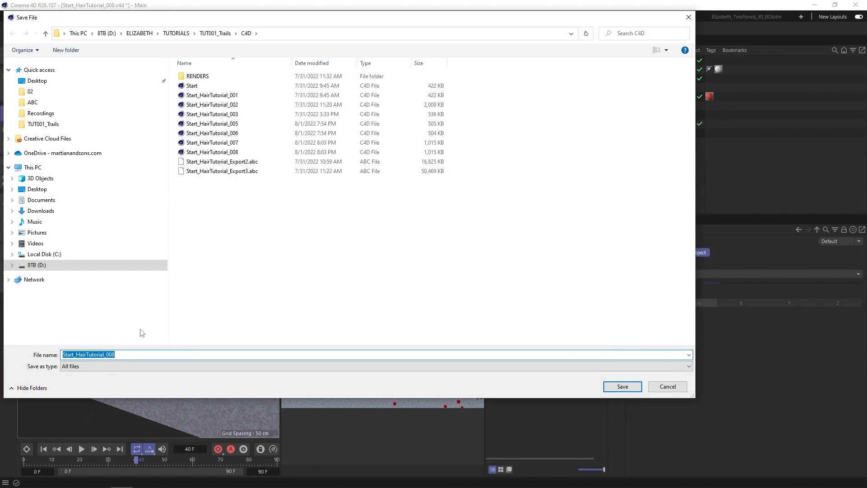
click(115, 354)
text(2)
key(BackSpace)
text(b)
click(631, 387)
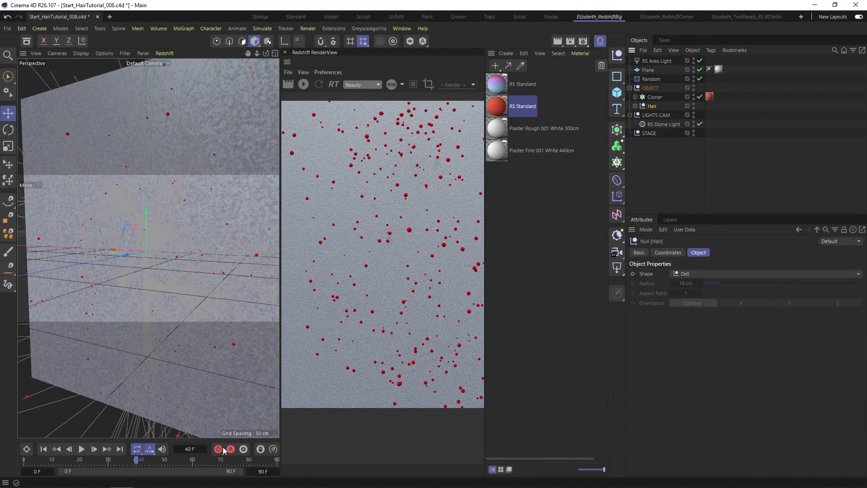
Return to the first frame, save the project as a new incremental version and clear the object selection.
click(43, 448)
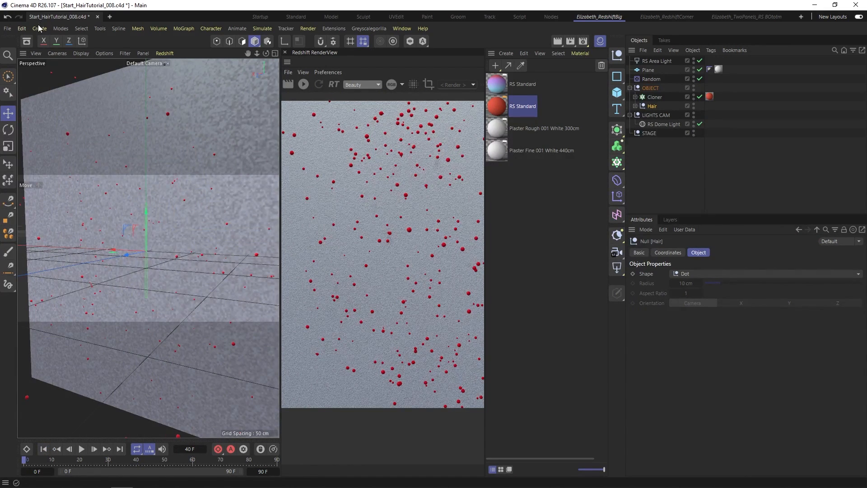
click(7, 28)
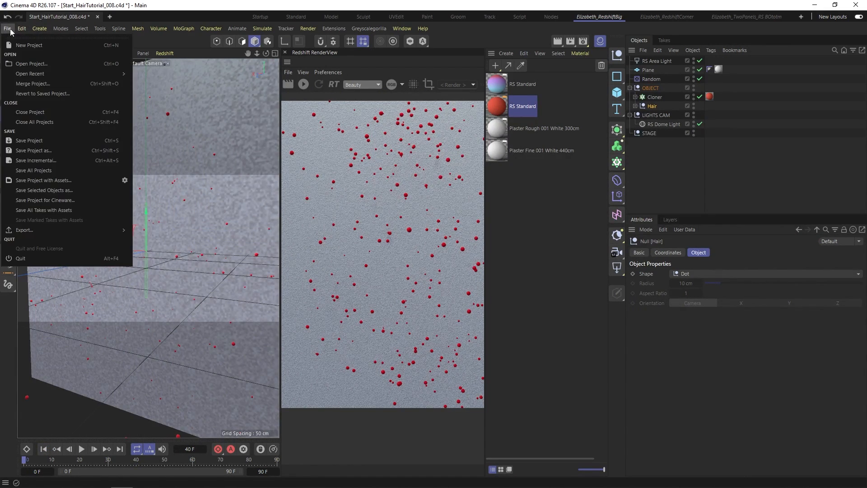
click(47, 164)
click(677, 182)
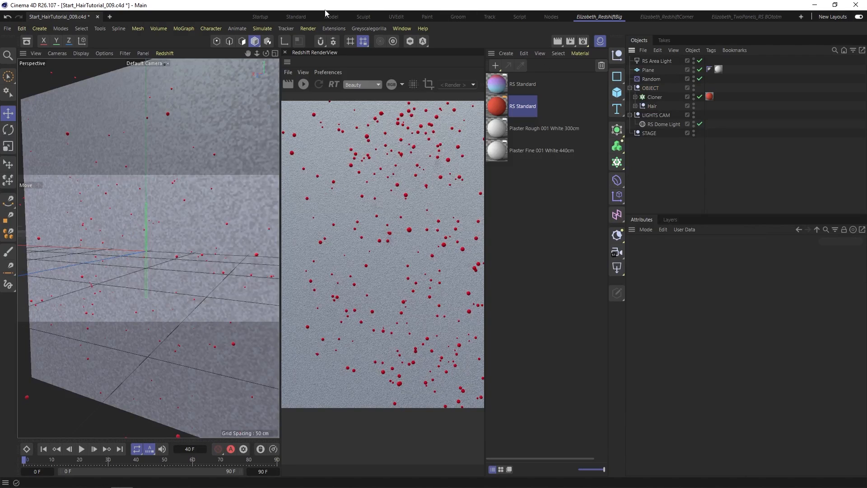
Merge the Alembic file Start_HairTutorial_008b.abc into the project, keeping the import settings as offered.
click(7, 28)
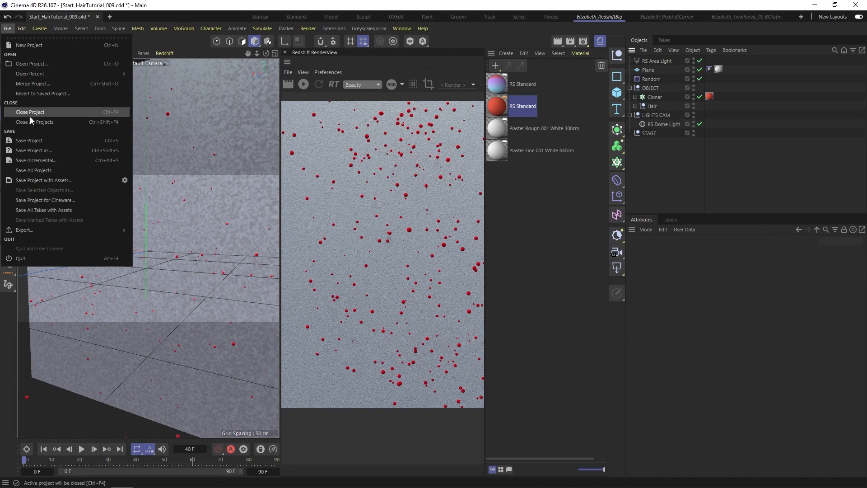
mouse_move(48, 71)
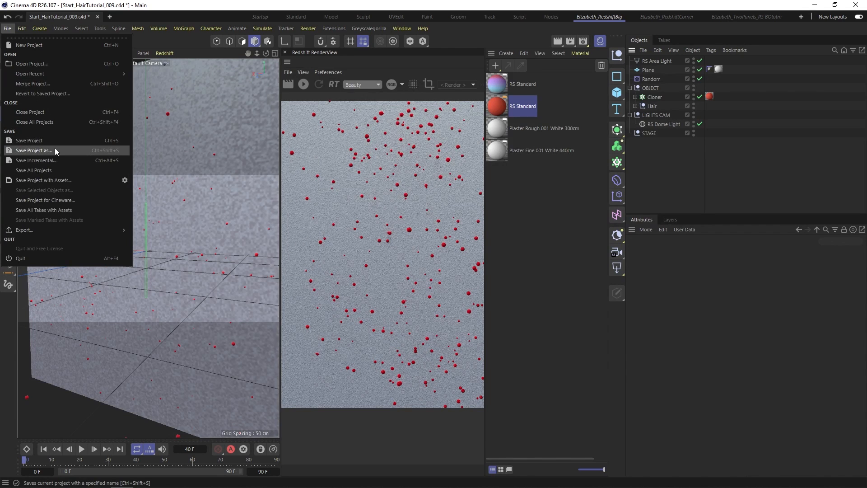
click(36, 83)
click(279, 191)
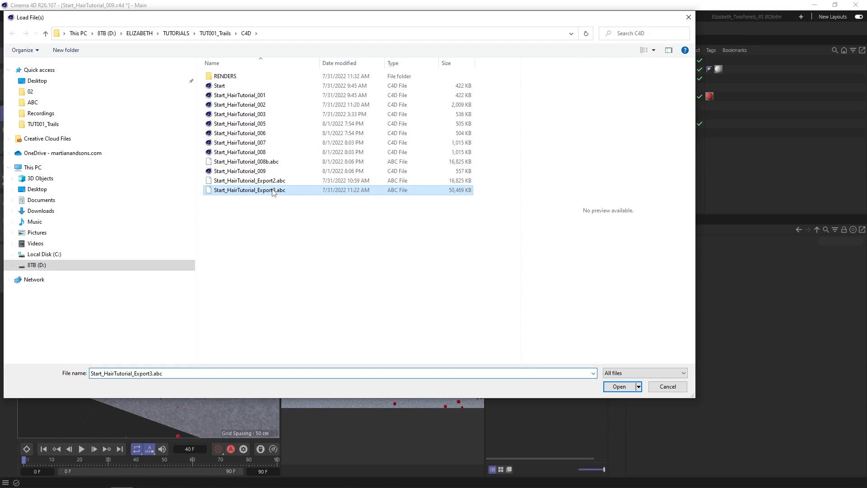
key(Up)
key(Up)
key(Up)
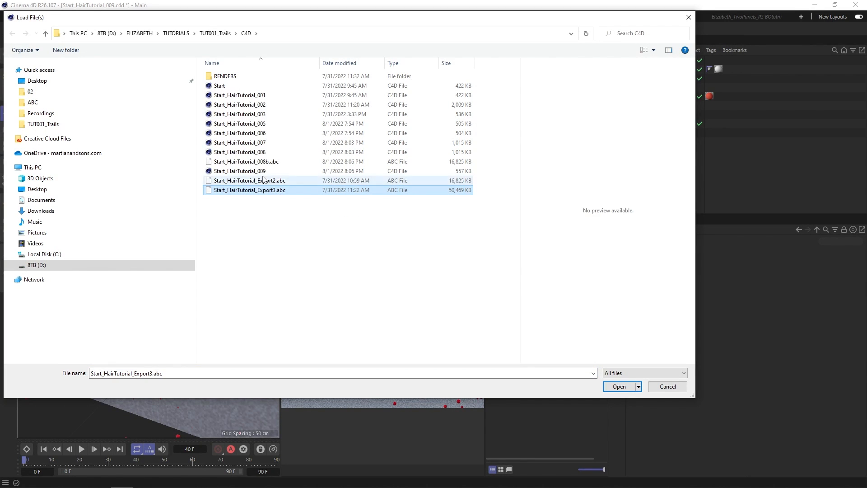
click(627, 386)
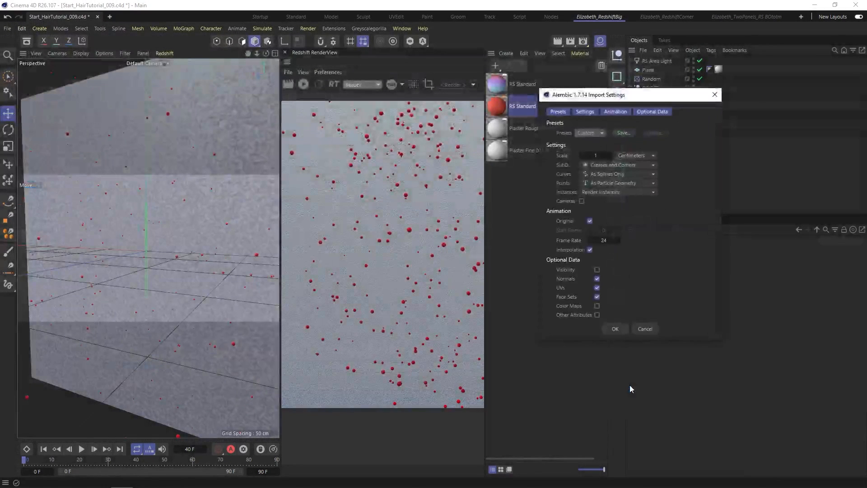
click(616, 330)
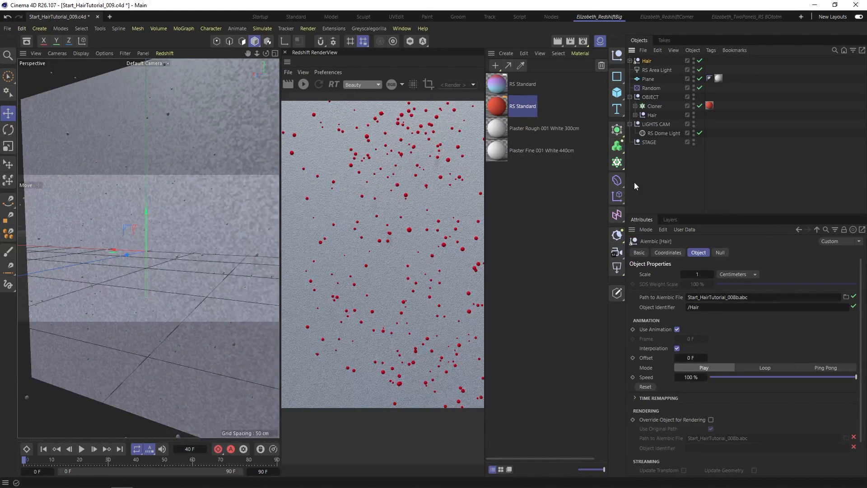
Hide the original Cloner and Hair group in viewport and render, and play the baked Alembic animation to frame 41.
click(694, 114)
click(82, 449)
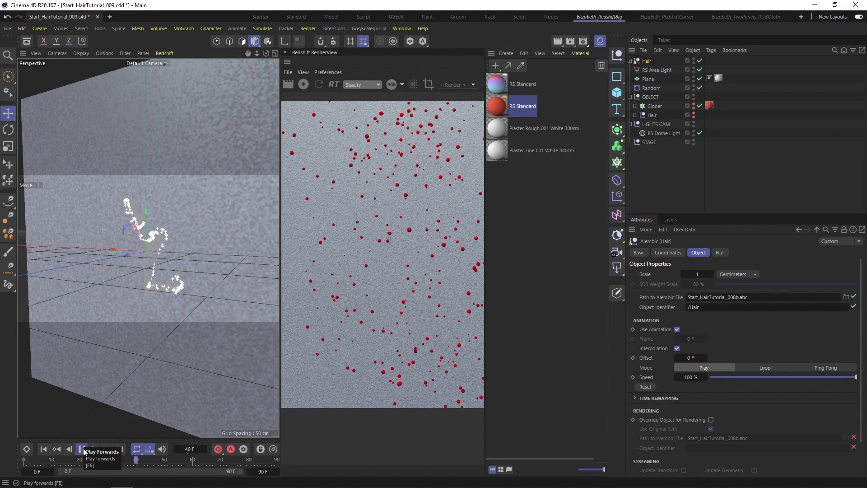
click(83, 449)
alt+drag(154, 256, 163, 239)
scroll(141, 237, up, 5)
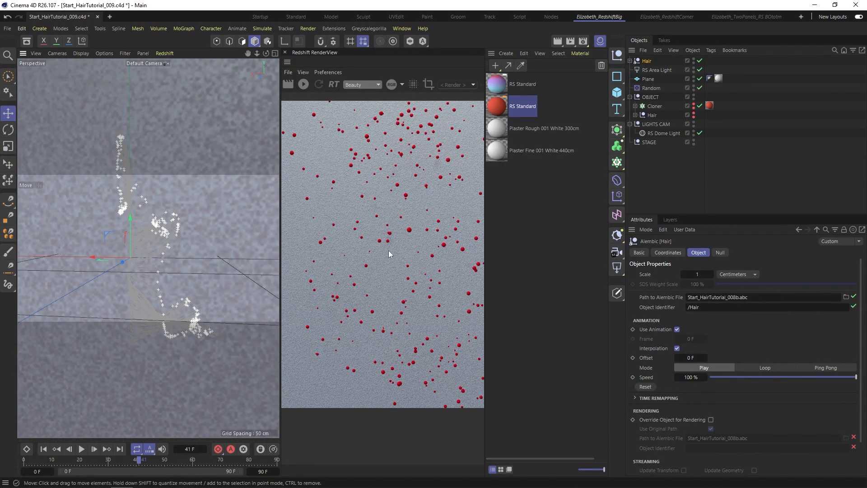
Start the live Redshift render and delete the particle object listed below Tracer in the merged Hair group.
click(304, 84)
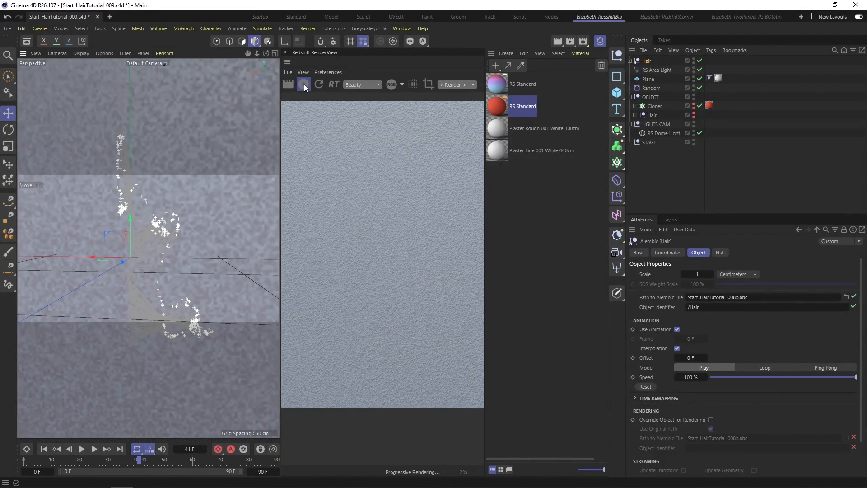
click(630, 61)
click(653, 78)
key(Delete)
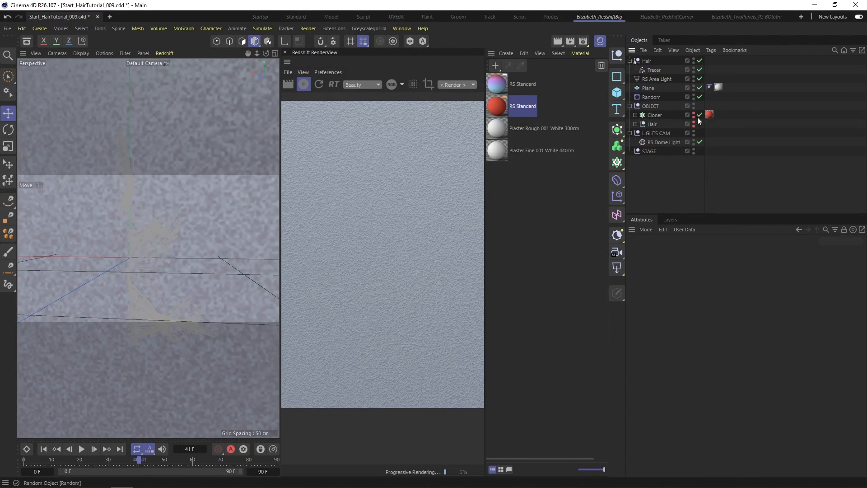
Move the Redshift Object and material tags from the original Tracer to the merged Tracer, and delete the original Hair group.
click(635, 124)
click(719, 142)
ctrl+click(711, 142)
drag(715, 142, 707, 71)
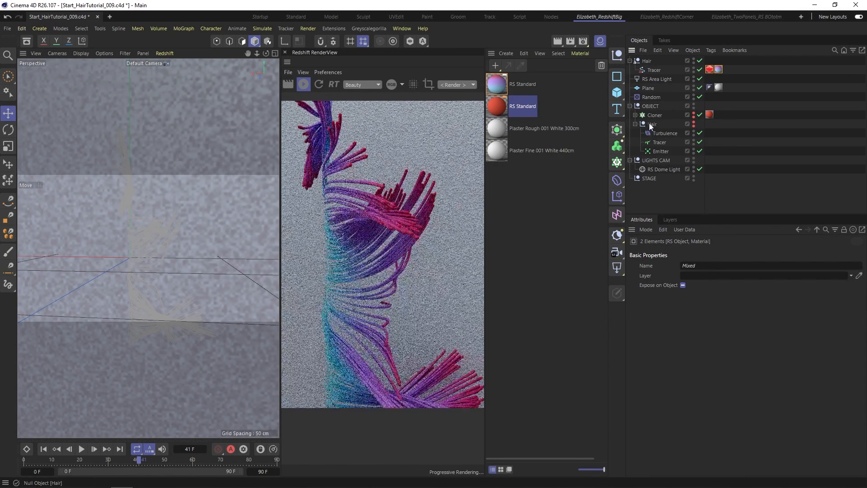
click(652, 125)
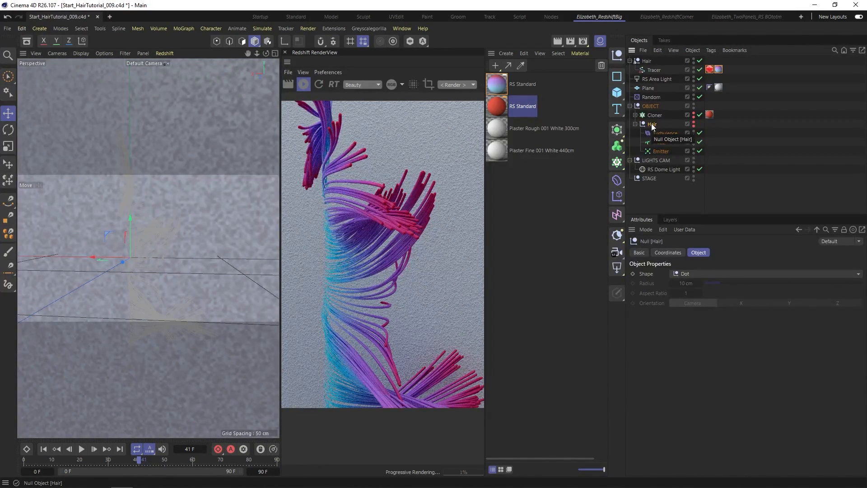
key(Delete)
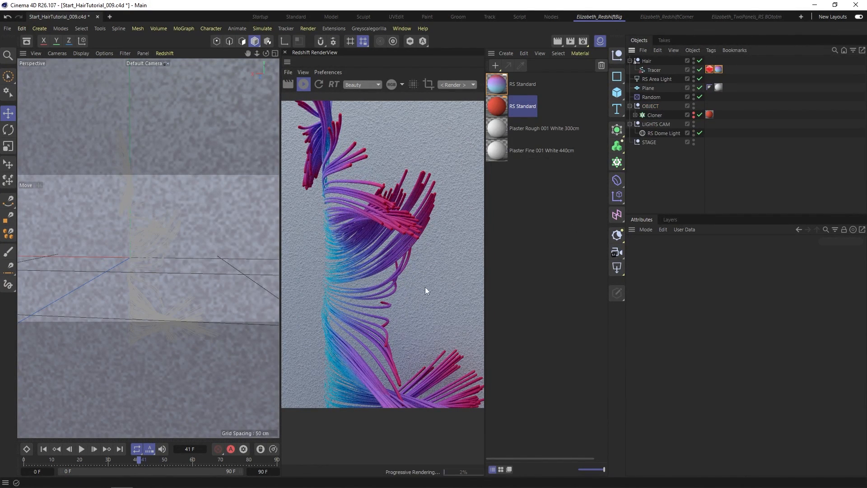
Scrub through the baked strand animation and stop at frame 40 to check the render.
mouse_move(189, 239)
alt+mouse_down()
mouse_move(165, 241)
mouse_move(193, 245)
mouse_move(181, 246)
alt+mouse_up()
drag(35, 459, 137, 459)
alt+drag(155, 258, 239, 269)
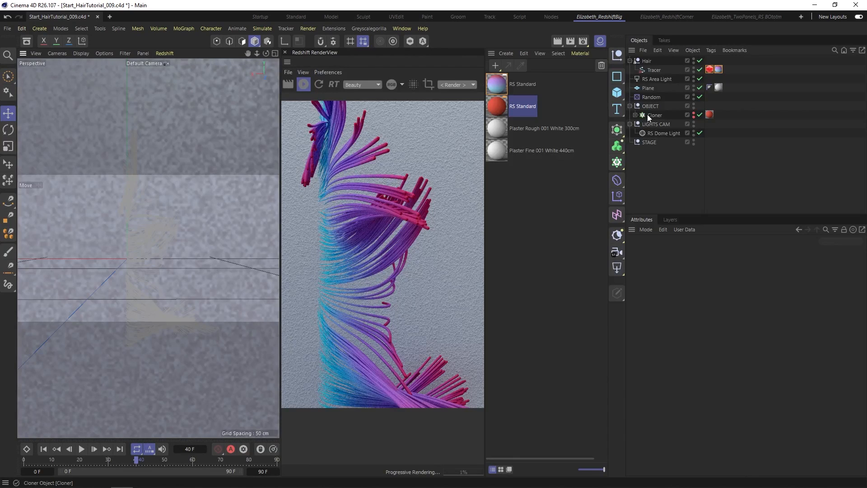
Unhide the Cloner and assign the merged Tracer as the object its spheres are cloned onto.
click(635, 115)
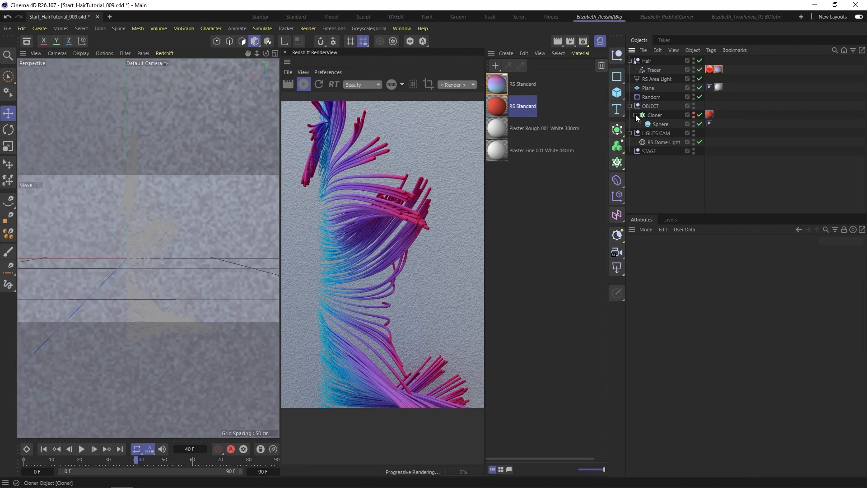
click(694, 118)
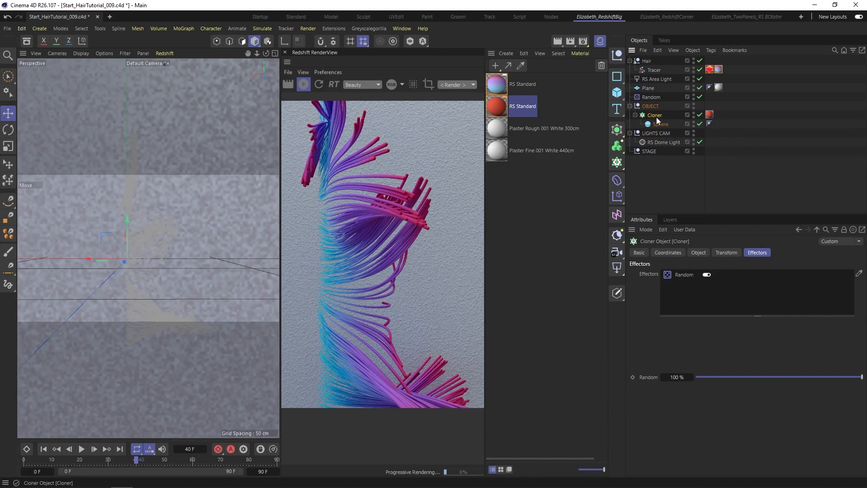
click(699, 252)
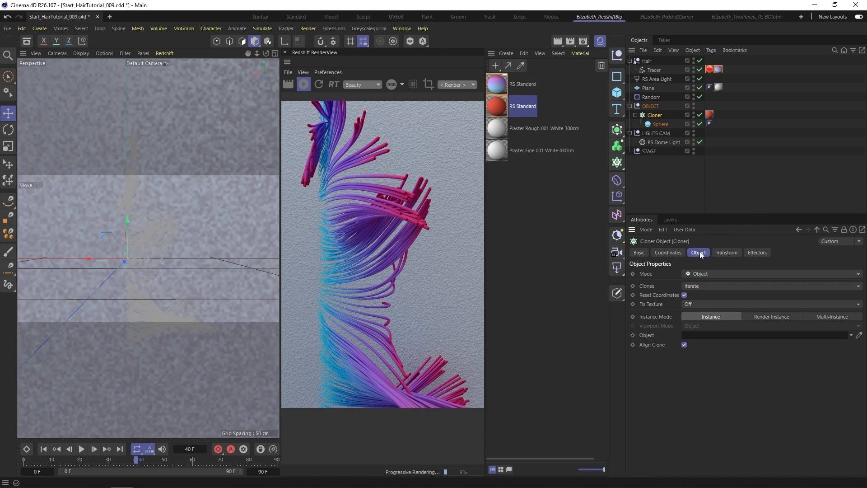
drag(651, 70, 707, 338)
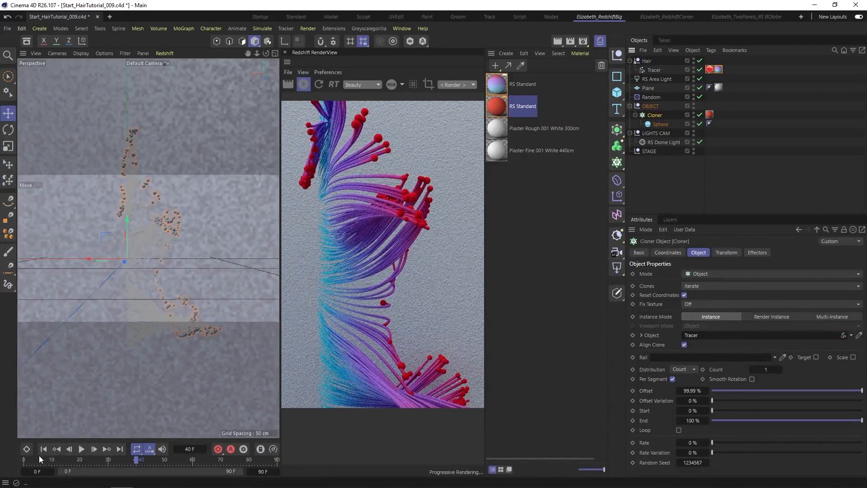
Scrub the animation to frame 45 to check the sphere tips, and view the reference image 3Hair_LetterA_01_High0039.png before closing it.
drag(31, 458, 149, 461)
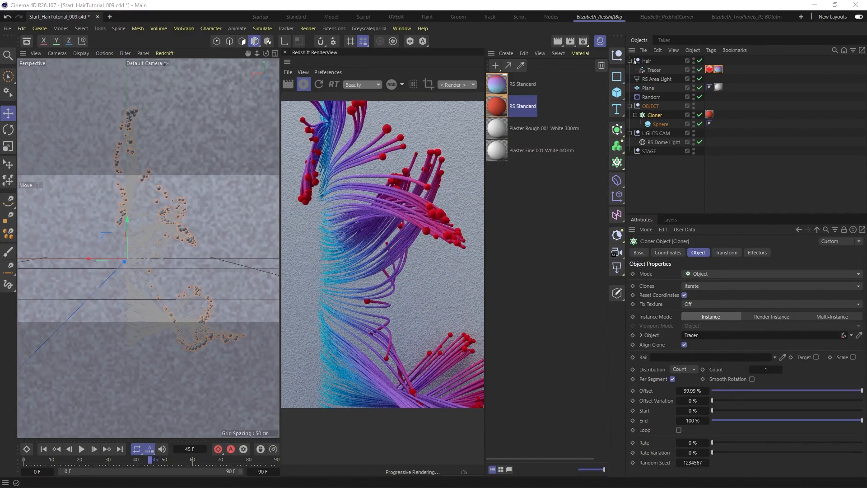
key(alt+Tab)
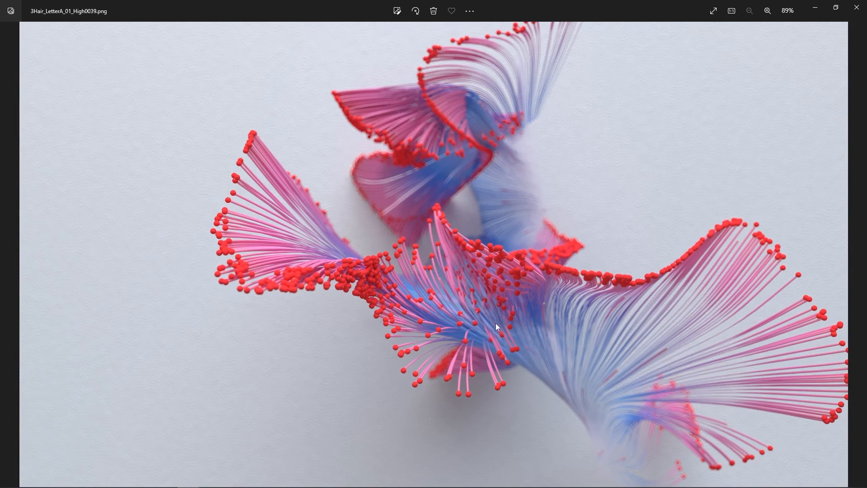
click(856, 7)
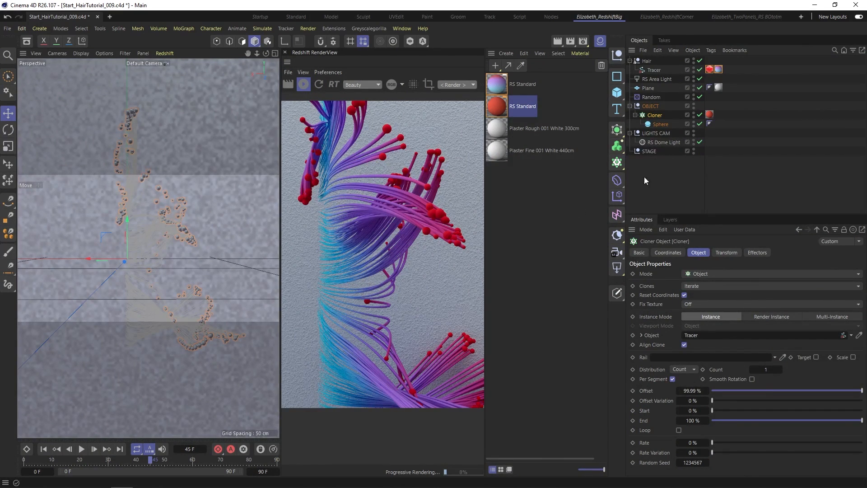
Add a standard Camera and place it inside the LIGHTS CAM null.
click(655, 132)
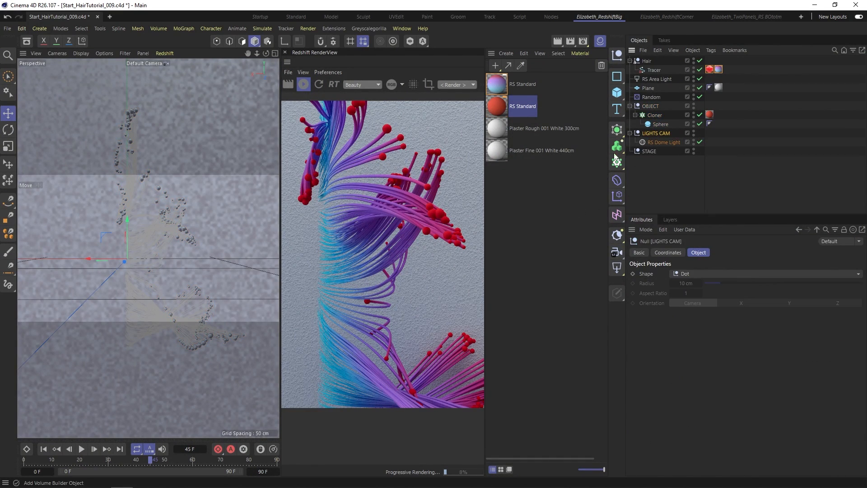
click(616, 252)
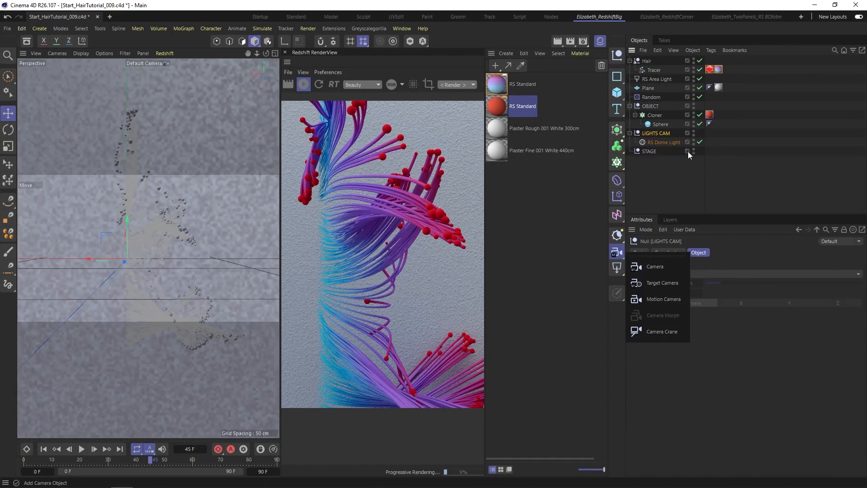
click(654, 266)
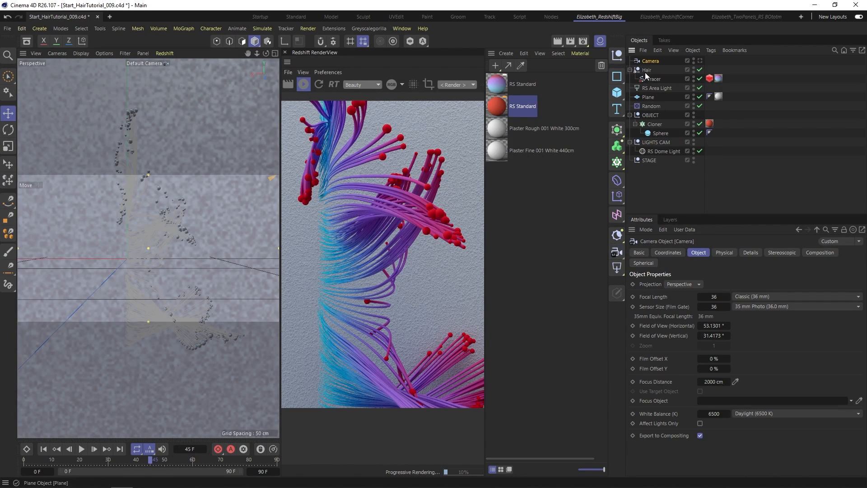
drag(646, 61, 657, 148)
Add an RS Camera tag to the new Camera and make it the active viewport camera.
right_click(656, 143)
mouse_move(684, 49)
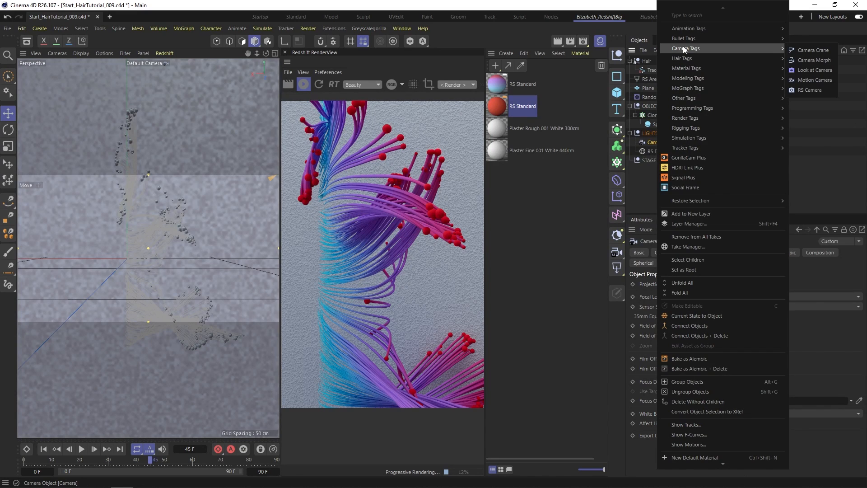
click(817, 90)
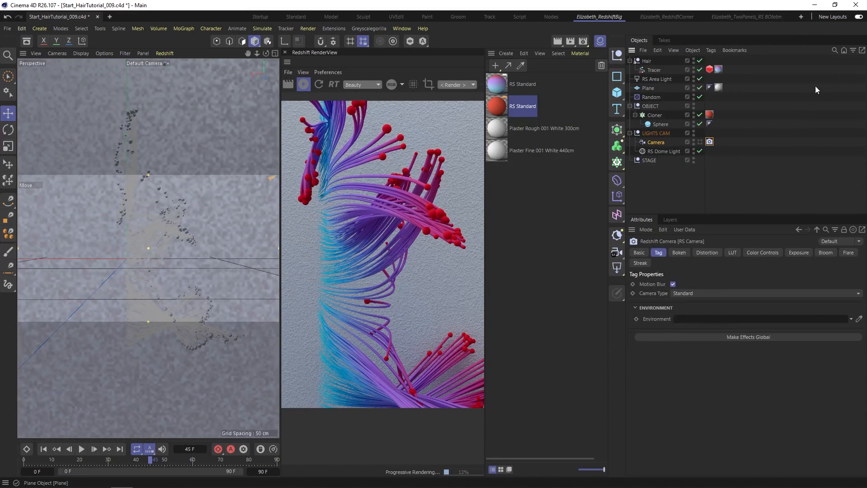
click(700, 142)
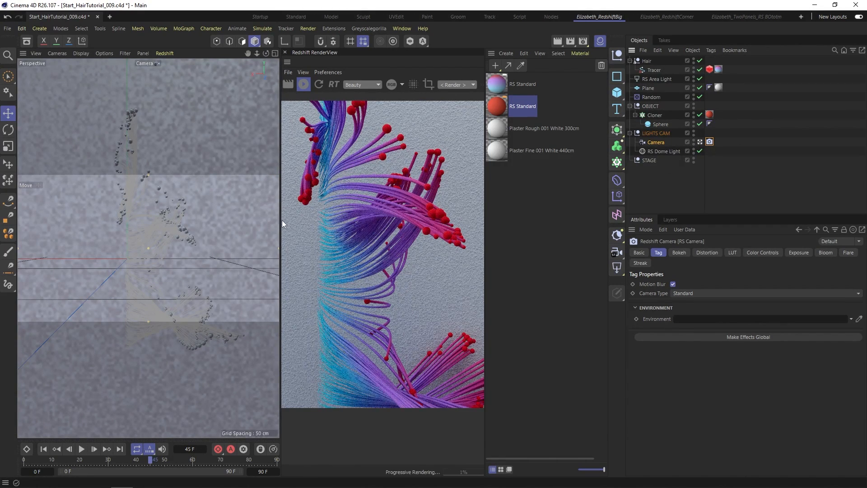
Widen the Redshift RenderView, and override and enable Bokeh on the RS Camera tag.
drag(281, 221, 190, 223)
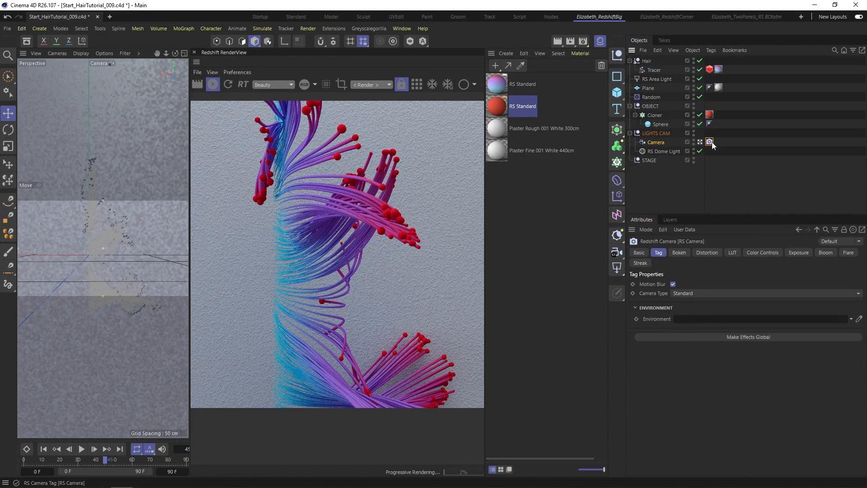
click(678, 252)
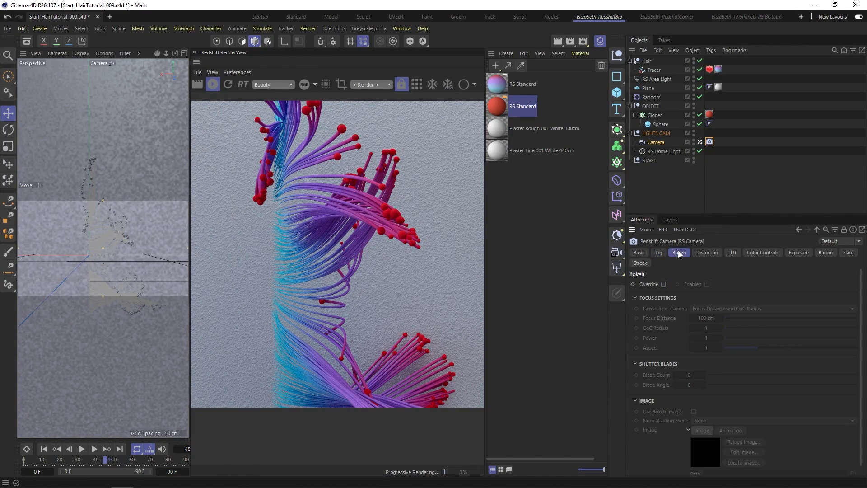
click(663, 284)
click(707, 284)
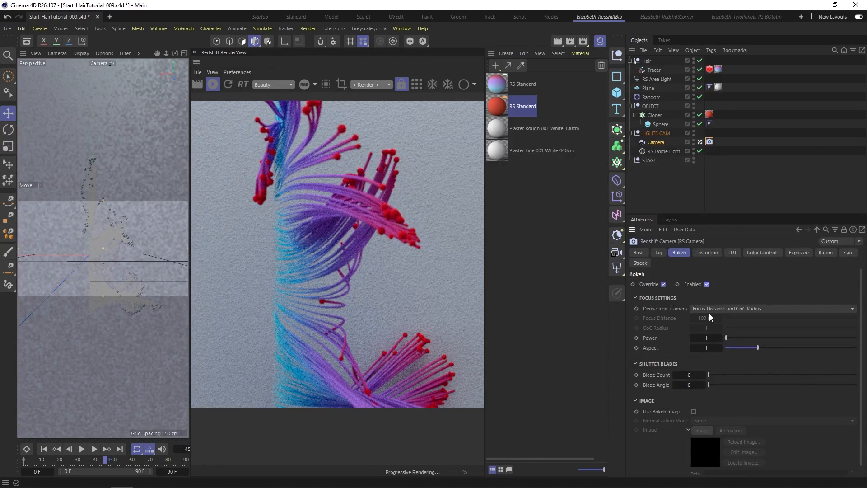
Set the focus distance by picking the red sphere tips in the render, and adjust the CoC radius to about 17.17.
click(481, 84)
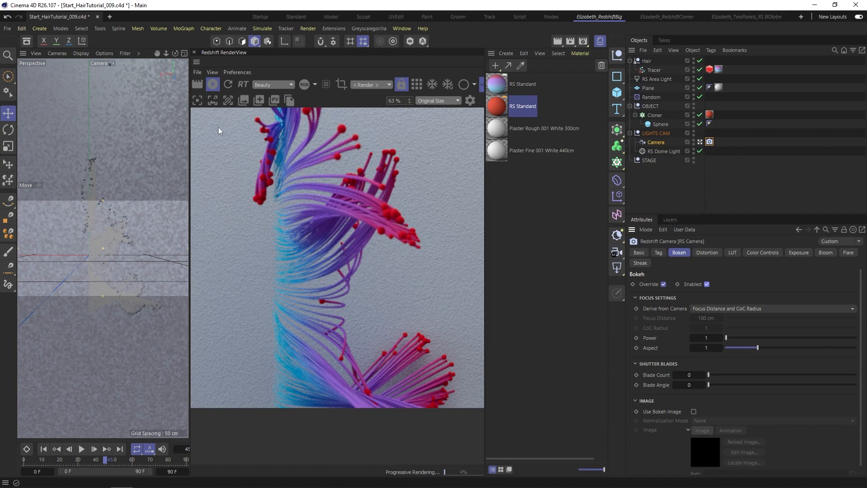
click(197, 100)
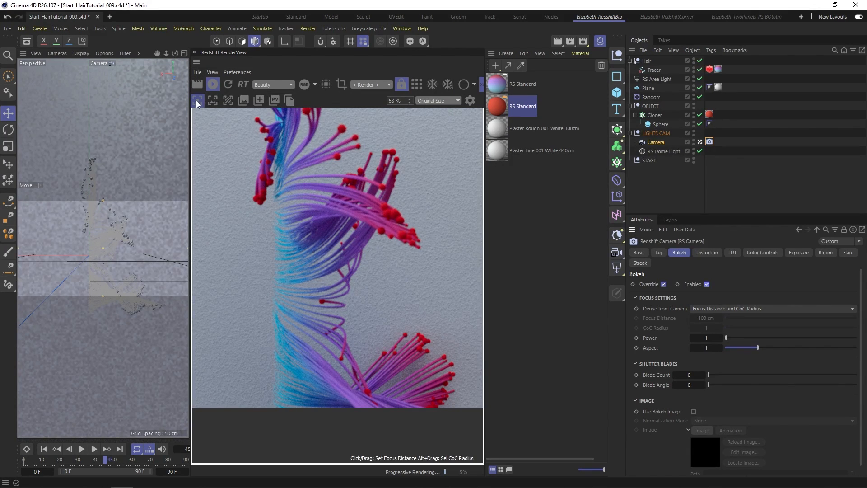
click(392, 211)
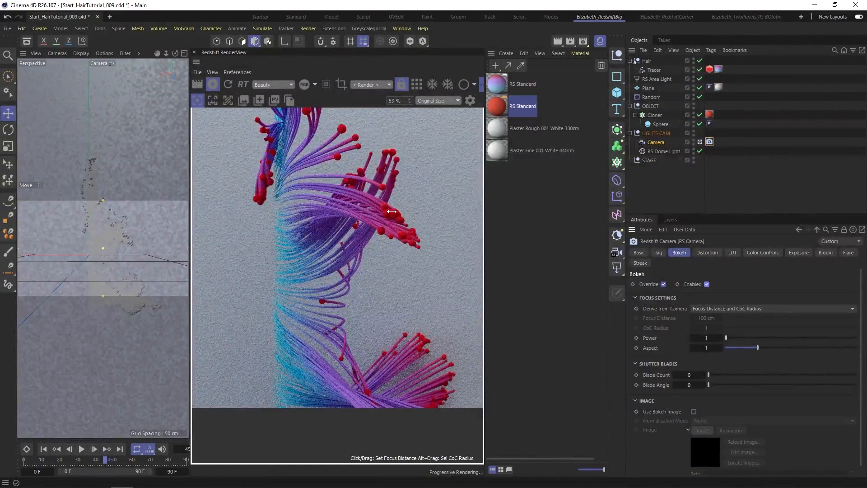
alt+drag(391, 211, 386, 212)
Raise the Bokeh power of the RS Camera tag to about 20.
drag(731, 337, 768, 337)
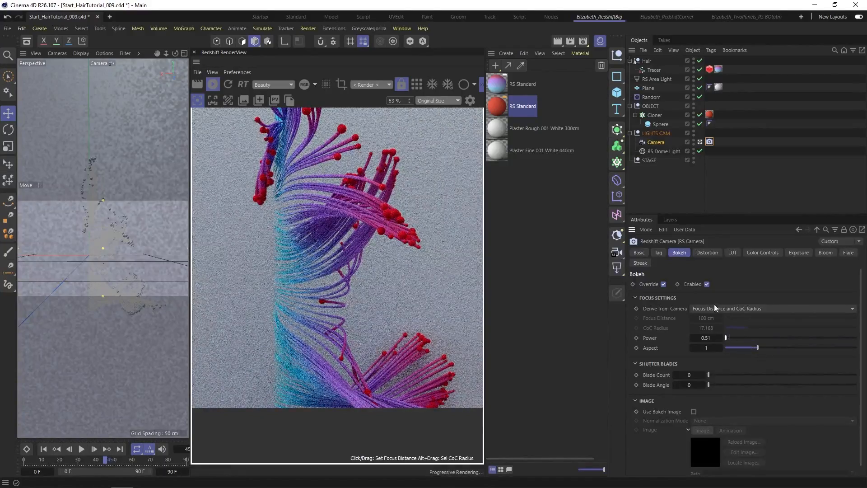
drag(735, 338, 751, 339)
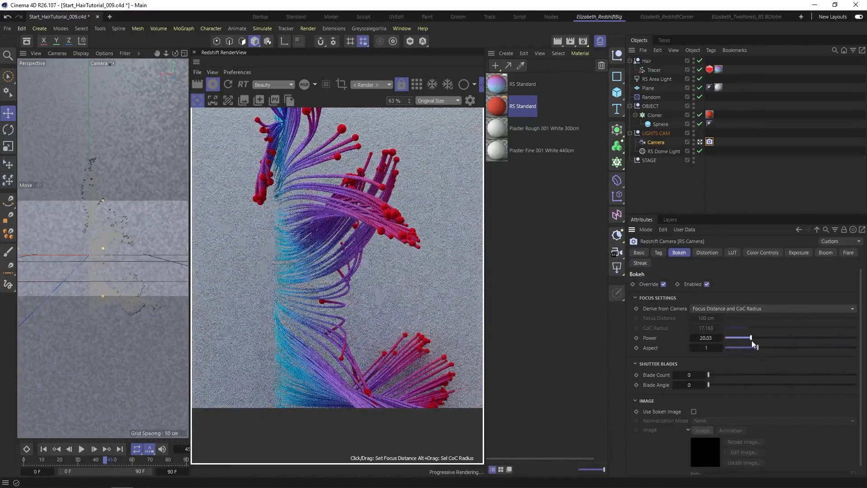
Derive only the focus distance from the camera, pick the strands as focus point, and lower CoC radius to about 3.25 and power to about 2.23.
click(718, 308)
click(717, 329)
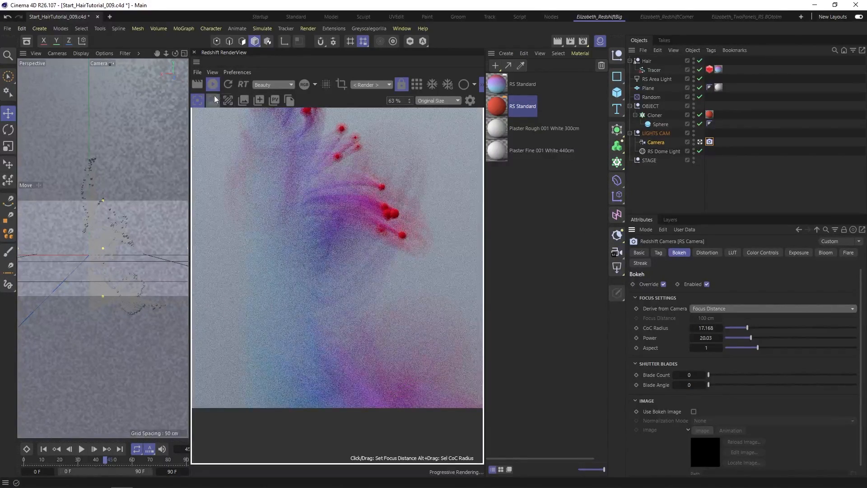
click(361, 206)
drag(751, 337, 728, 327)
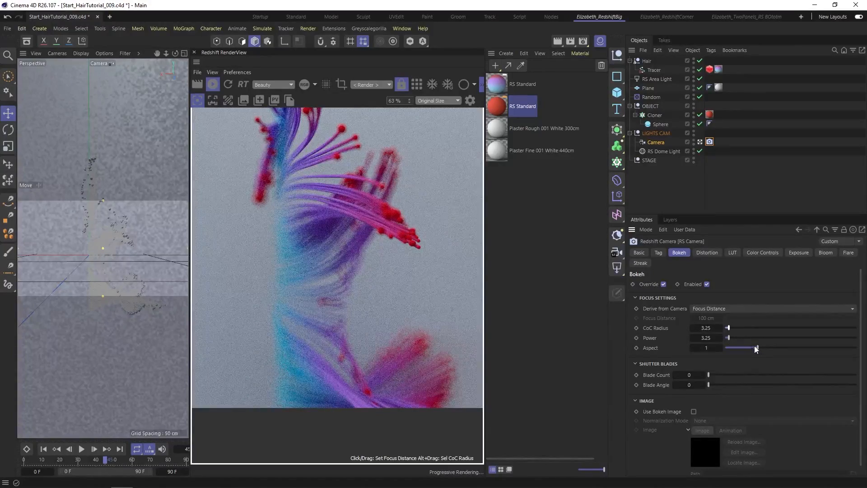
drag(728, 337, 727, 338)
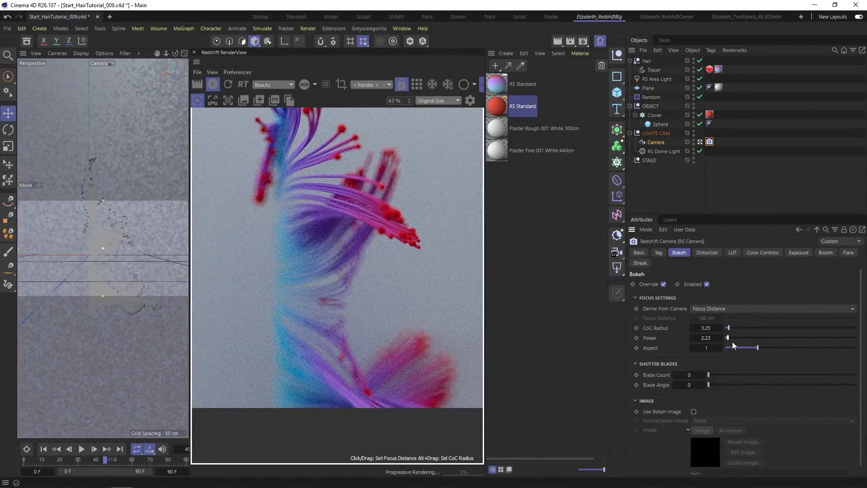
drag(728, 337, 726, 329)
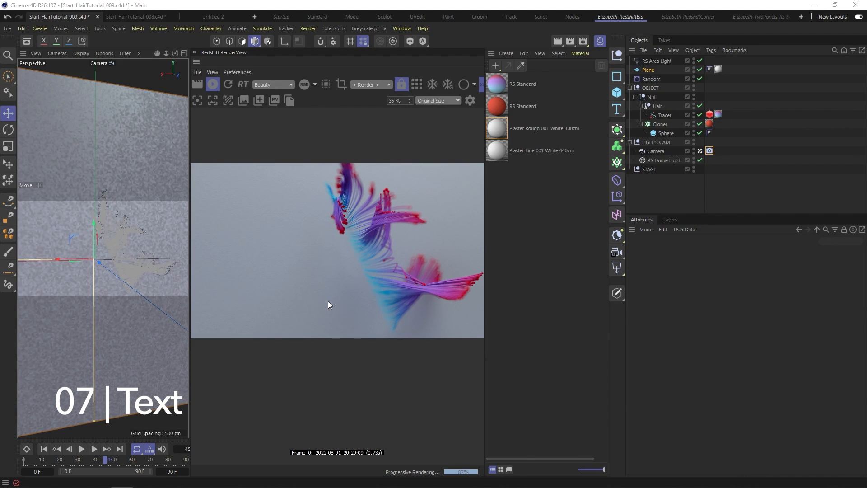
Move the RS Area Light into the LIGHTS CAM group and the Plane into the STAGE group.
click(649, 60)
shift+click(644, 70)
drag(644, 70, 650, 169)
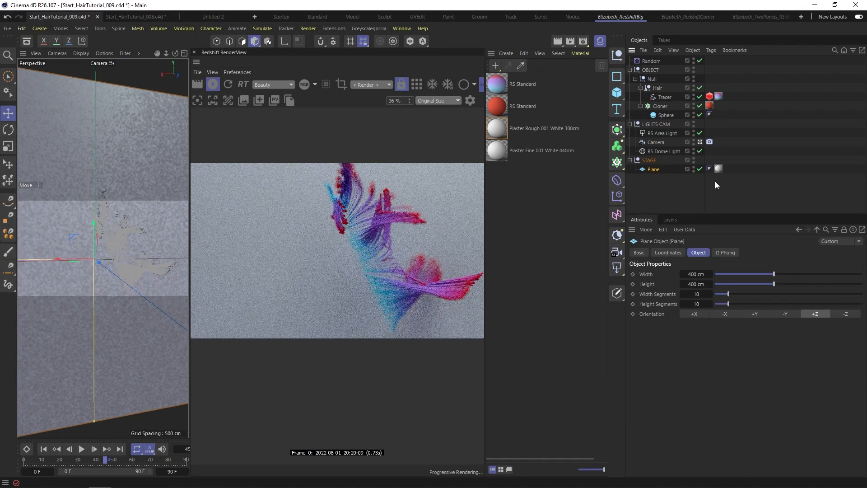
Add a 3D Text object inside the OBJECT group, above the Null, and set its text to "A".
drag(620, 110, 642, 124)
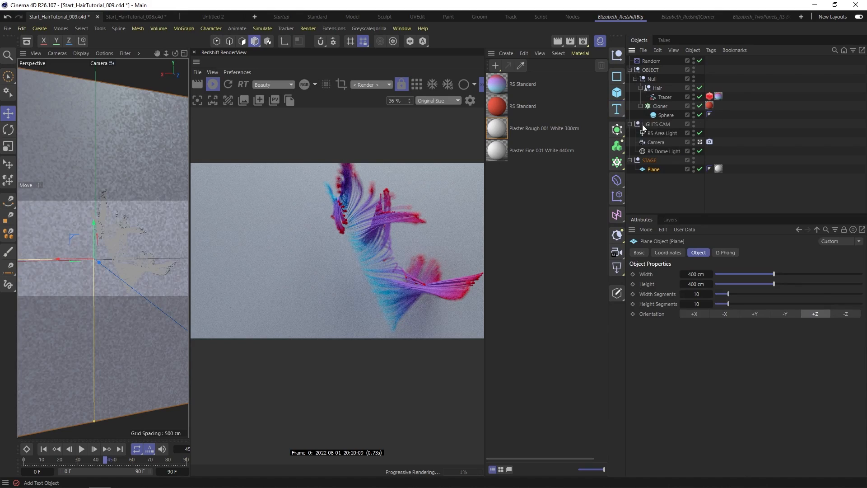
drag(647, 60, 654, 85)
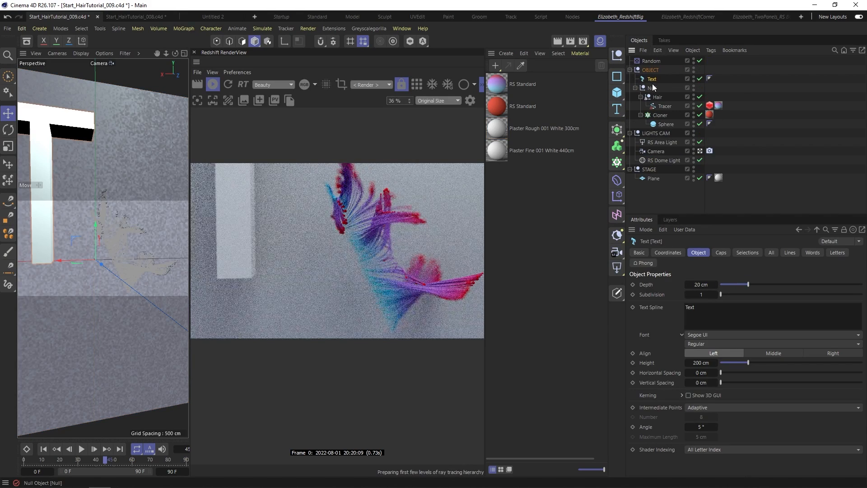
click(706, 308)
drag(706, 309, 682, 308)
text(A)
click(706, 271)
Set the letter's font to Ridley Grotesk Thin and shift the letter along X so its slanted stroke meets the strands.
click(705, 334)
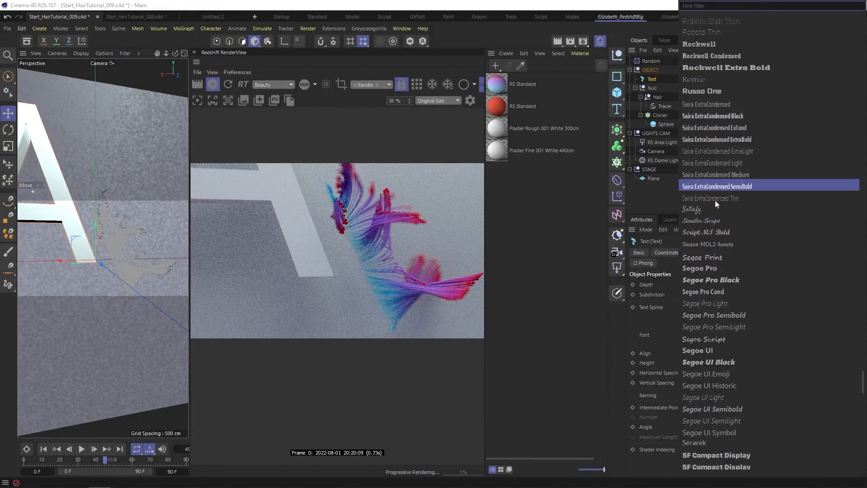
scroll(723, 211, up, 15)
click(718, 315)
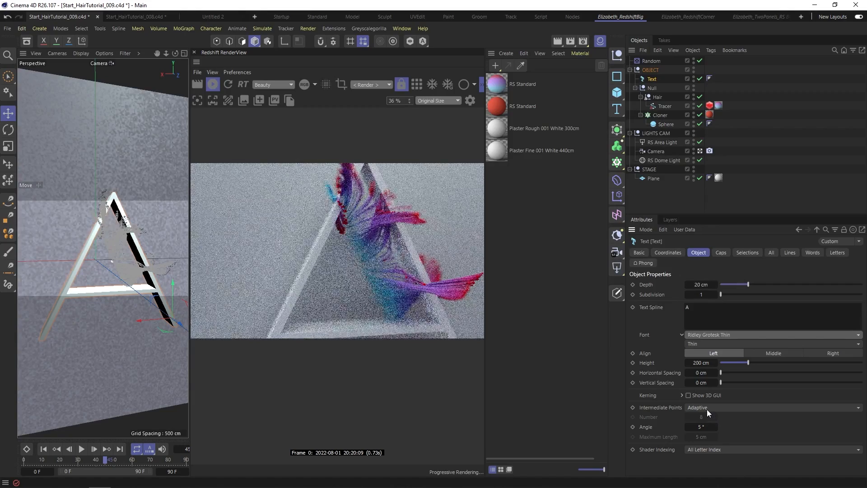
drag(147, 319, 134, 321)
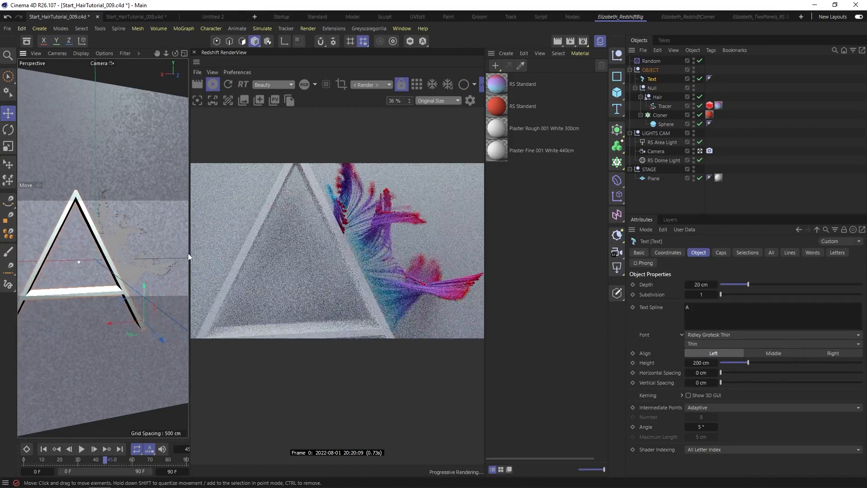
Apply the Plaster Fine 001 White 440cm material to the Text object and pick the strands in the render as focus point.
alt+drag(112, 239, 69, 244)
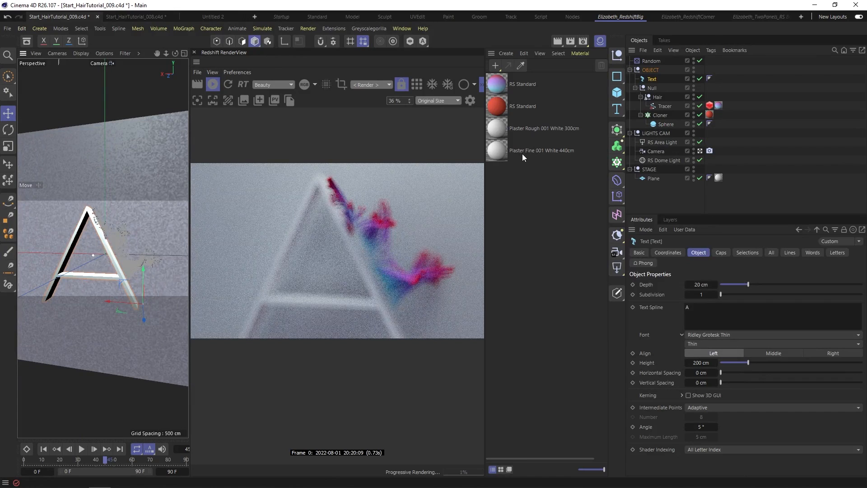
drag(659, 78, 655, 78)
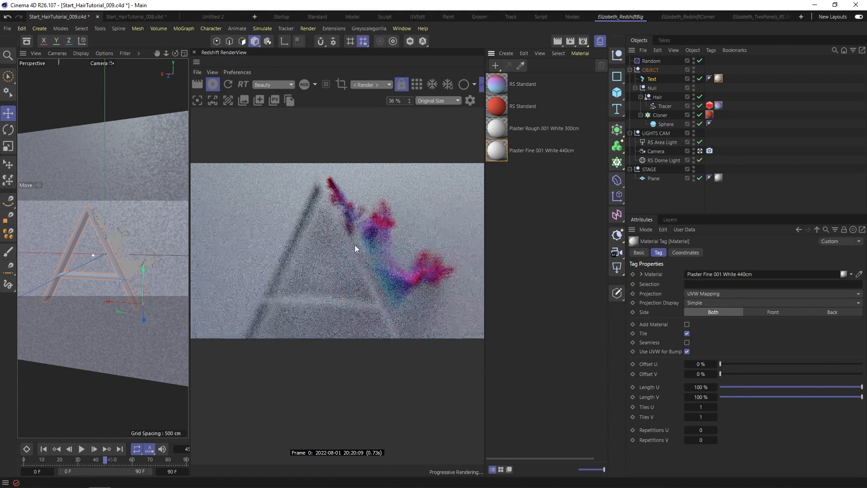
alt+drag(129, 240, 164, 241)
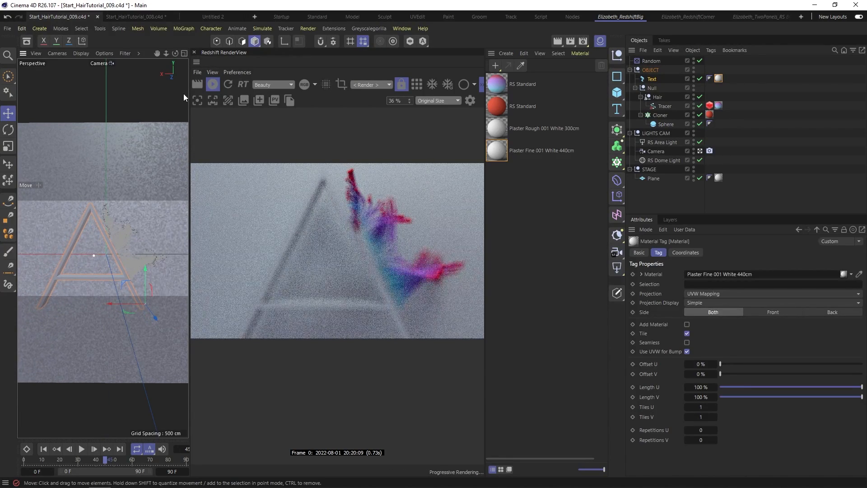
click(197, 100)
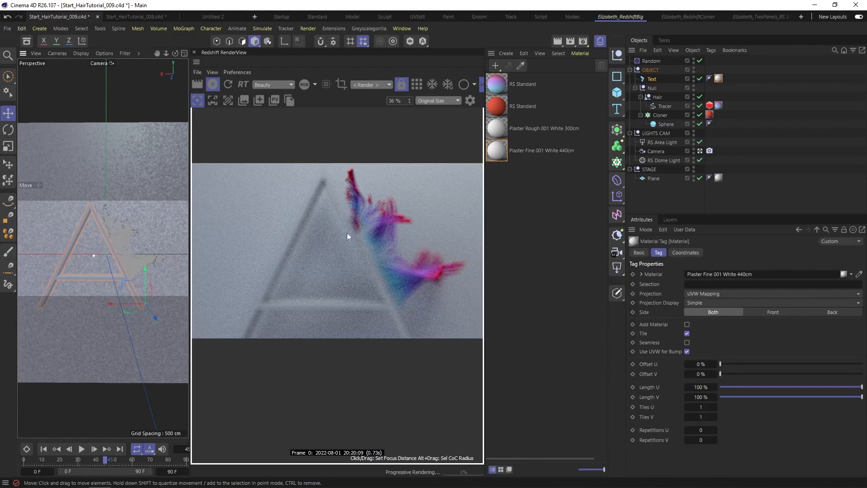
click(381, 239)
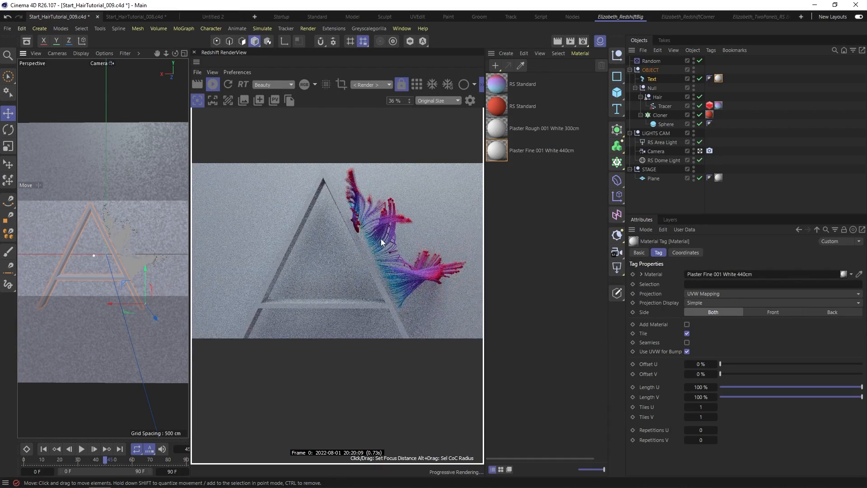
Give the caps of the Text object a round bevel with a size of 0.5 cm.
alt+drag(111, 262, 112, 229)
click(652, 80)
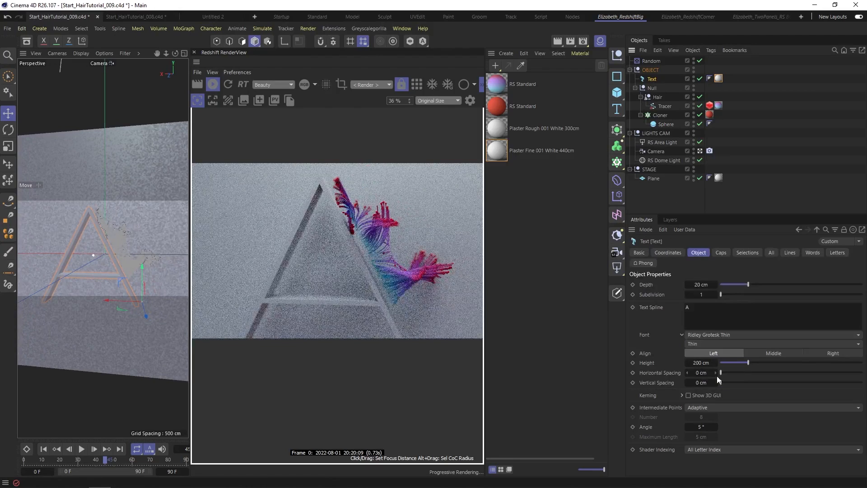
click(723, 252)
click(699, 337)
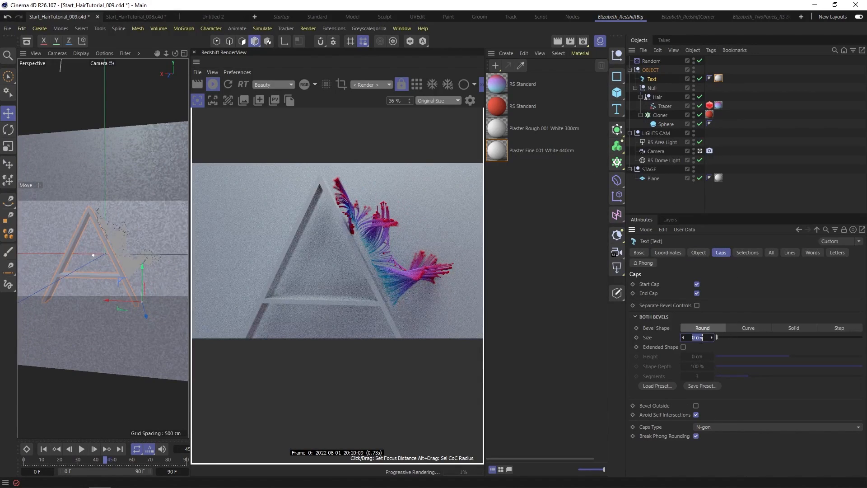
text(0.1)
key(Return)
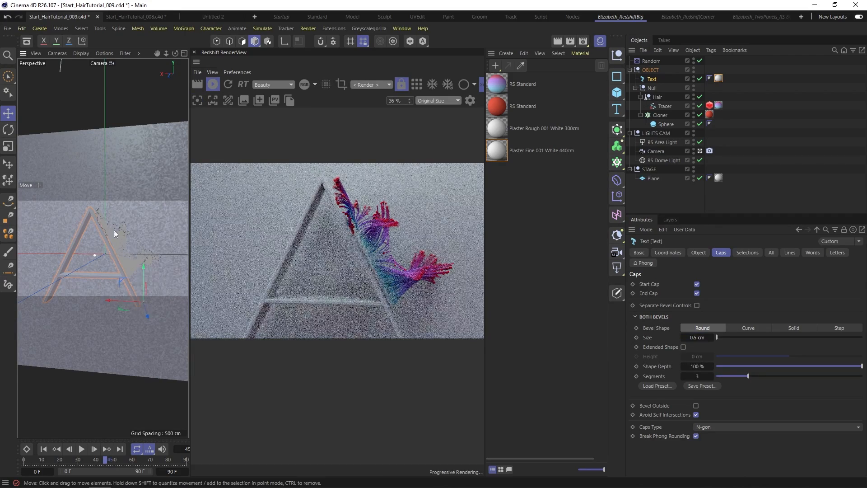
Orbit the camera slightly around the letter and switch to the reference image 1TUT001_C4D_TRAILS_THUMB.png in the image viewer.
alt+drag(114, 229, 89, 231)
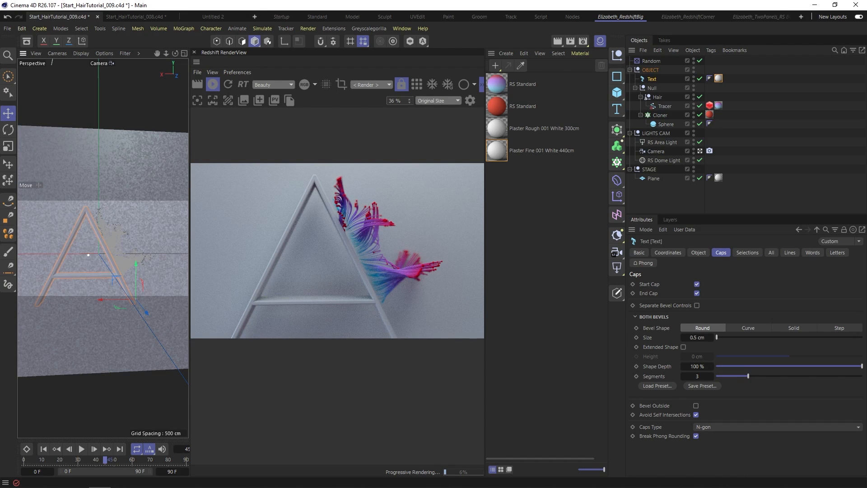
key(alt+Tab)
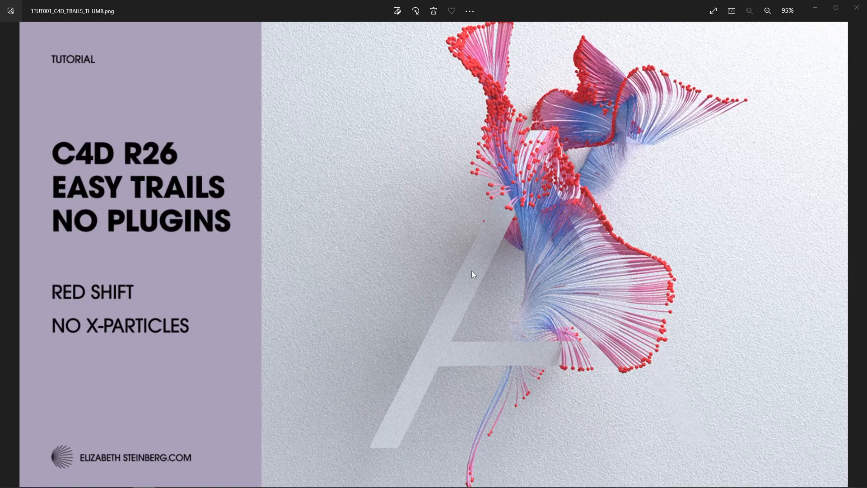